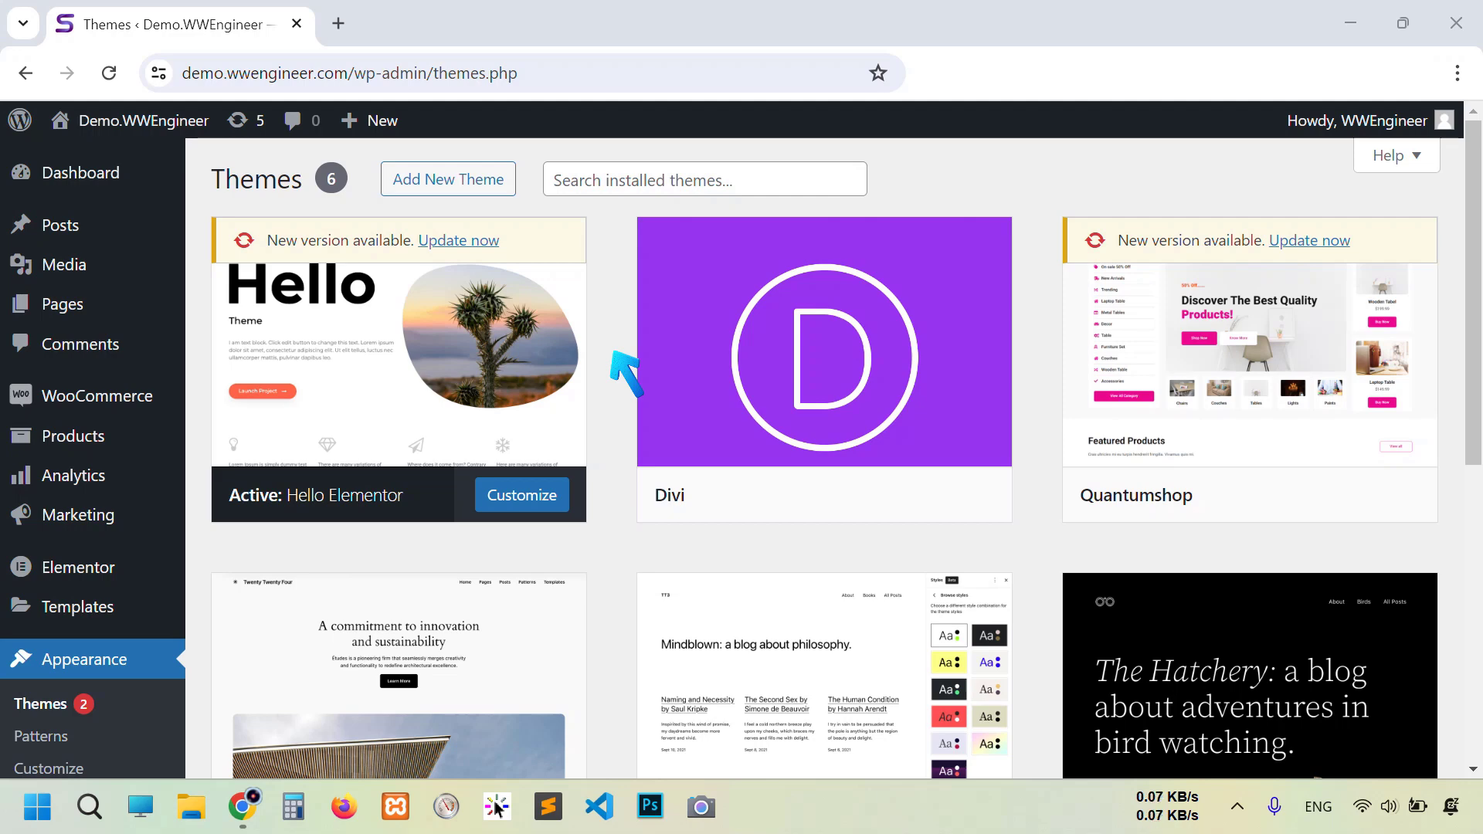
Step: Search the Add Plugins directory for 'Cloudflare Turnstile'
{"action": "scroll", "coordinate": [625, 371], "scroll_direction": "down", "scroll_amount": 5}
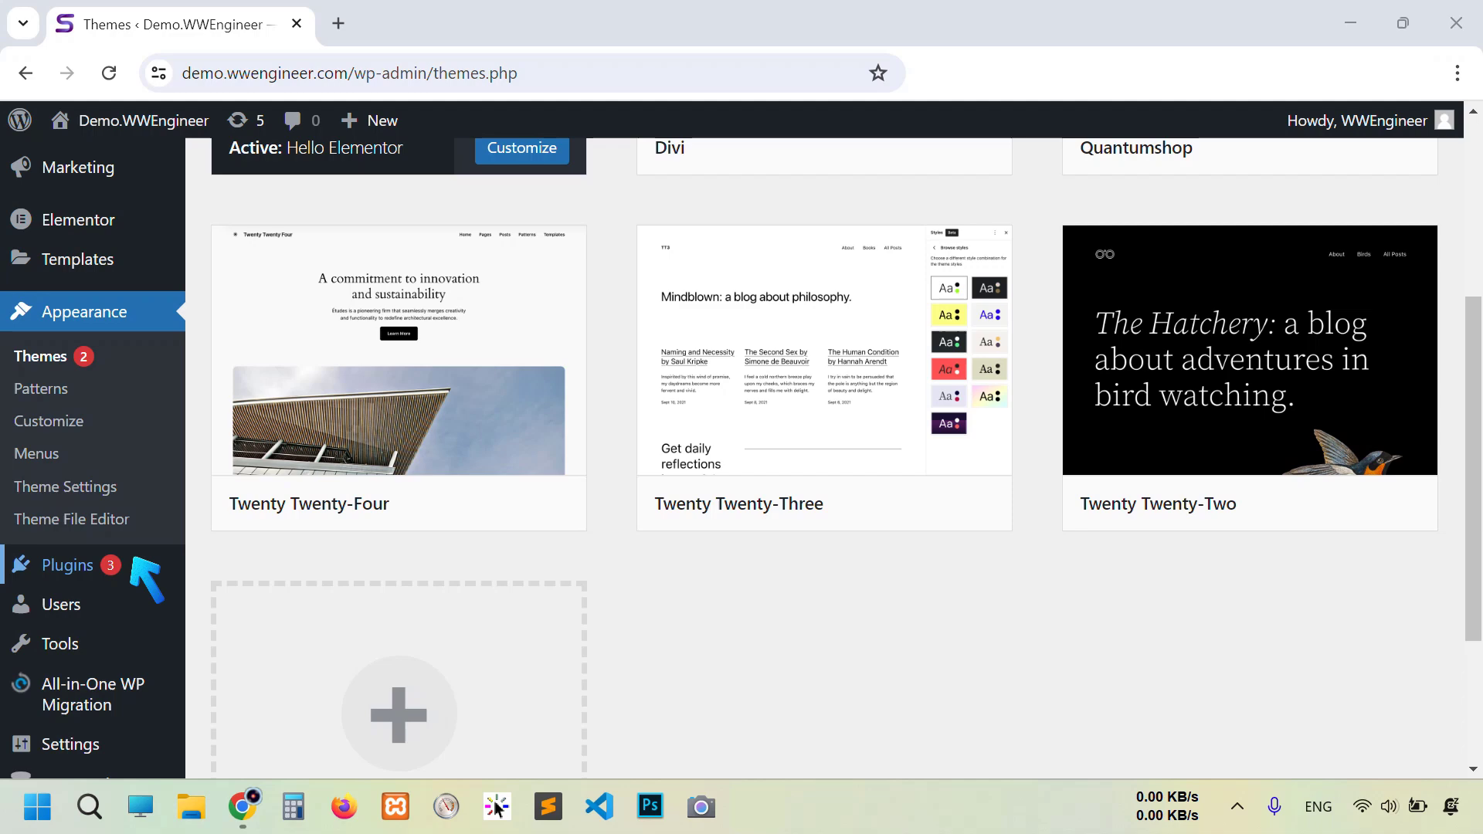
{"action": "mouse_move", "coordinate": [133, 560]}
{"action": "left_click", "coordinate": [236, 599]}
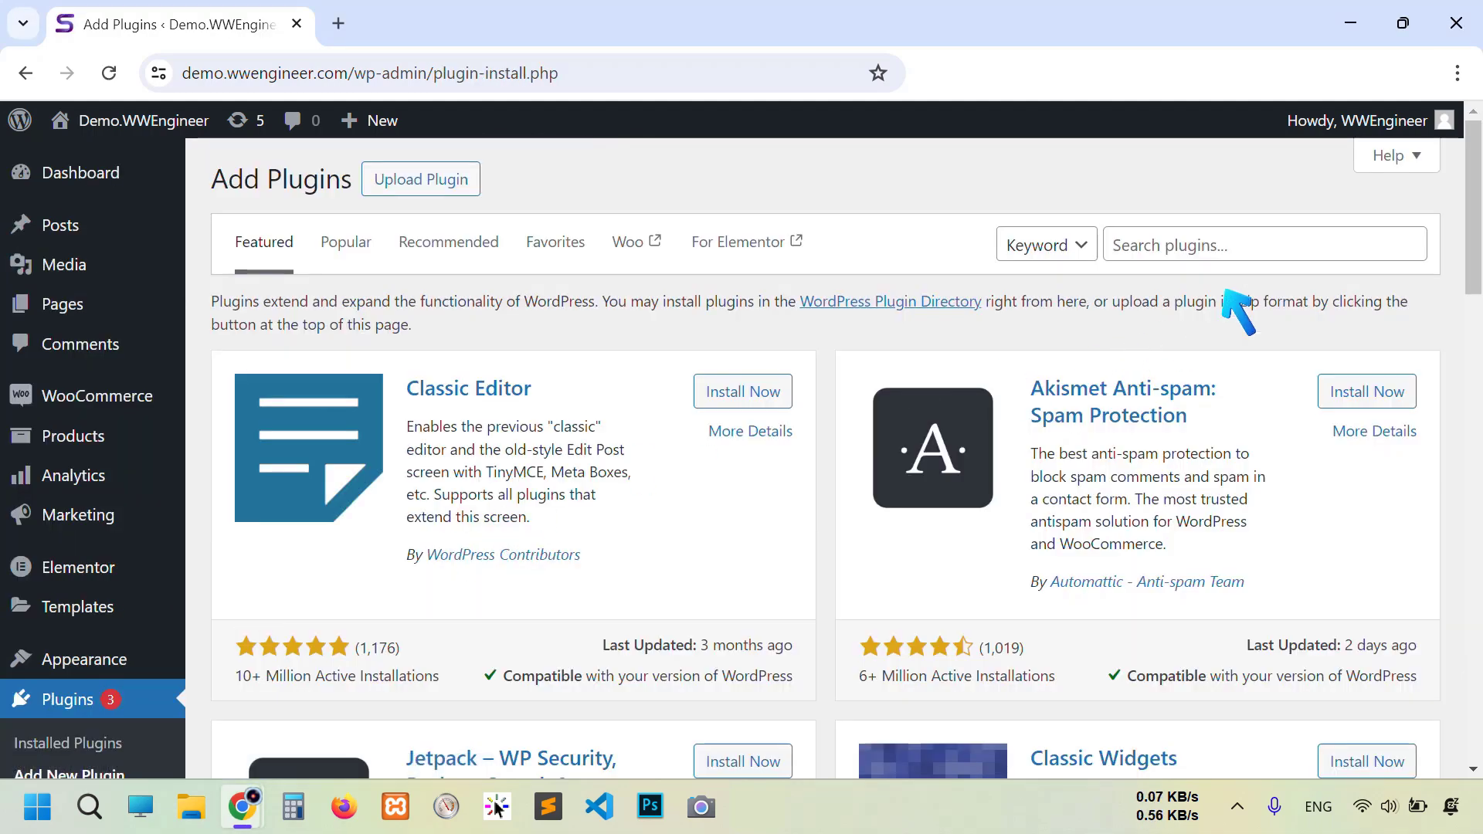
{"action": "left_click", "coordinate": [1241, 249]}
{"action": "type", "text": "Cloudflare Turnstile"}
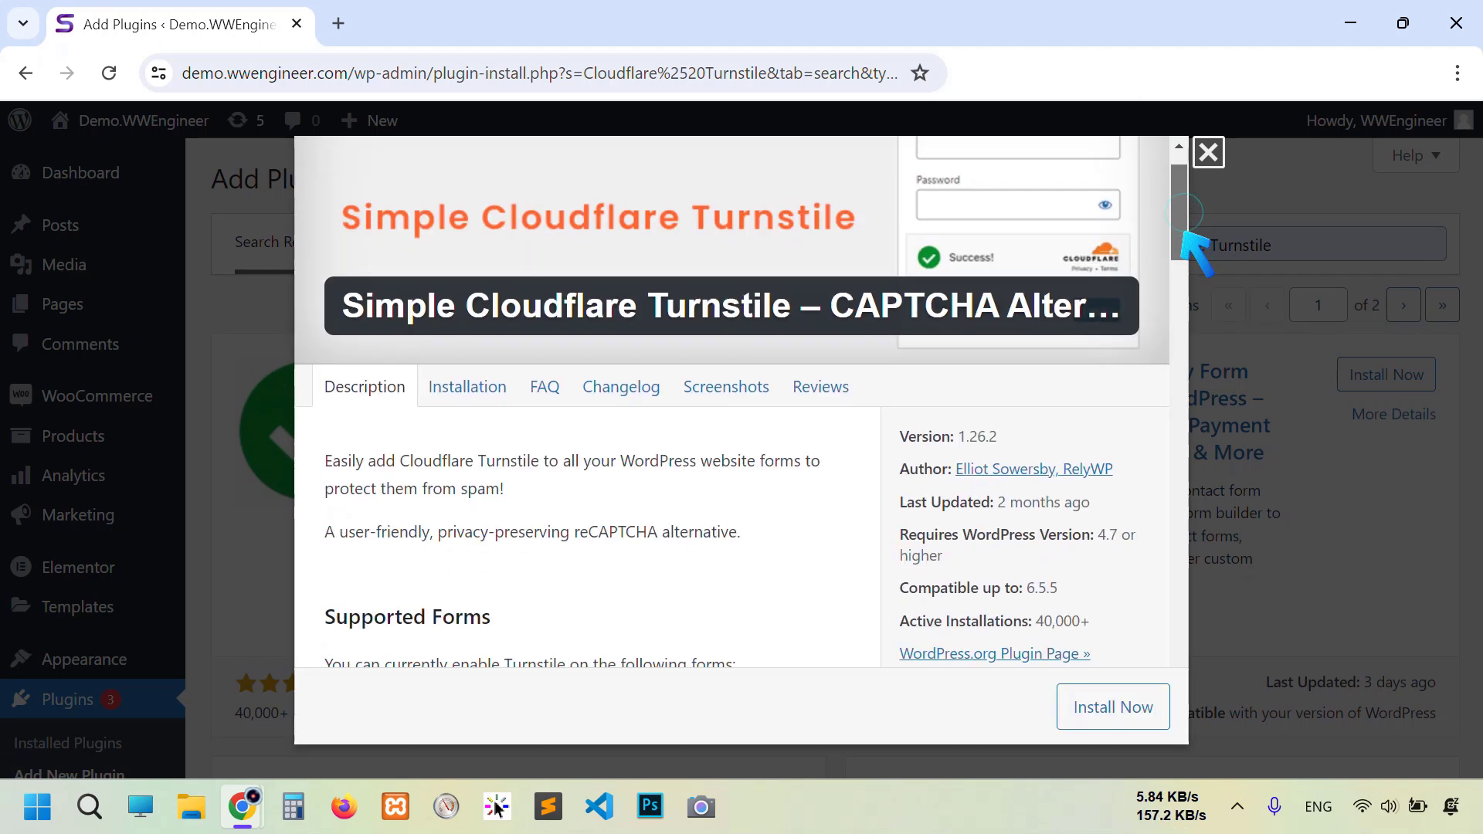
Step: Scroll the Simple Cloudflare Turnstile details to review its supported forms and features
{"action": "left_click_drag", "start_coordinate": [1184, 240], "coordinate": [1164, 292]}
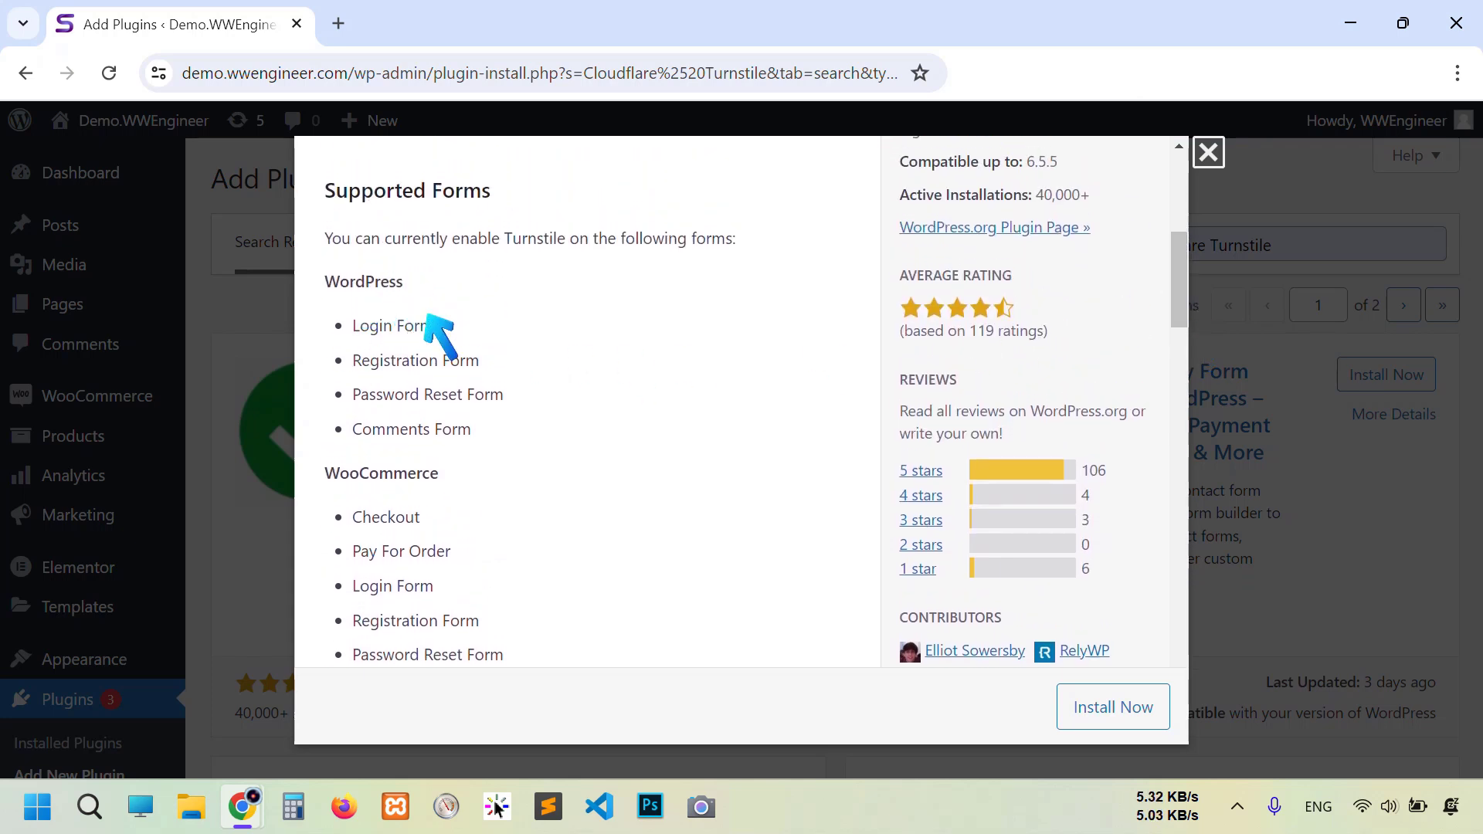
{"action": "scroll", "coordinate": [425, 370], "scroll_direction": "down", "scroll_amount": 5}
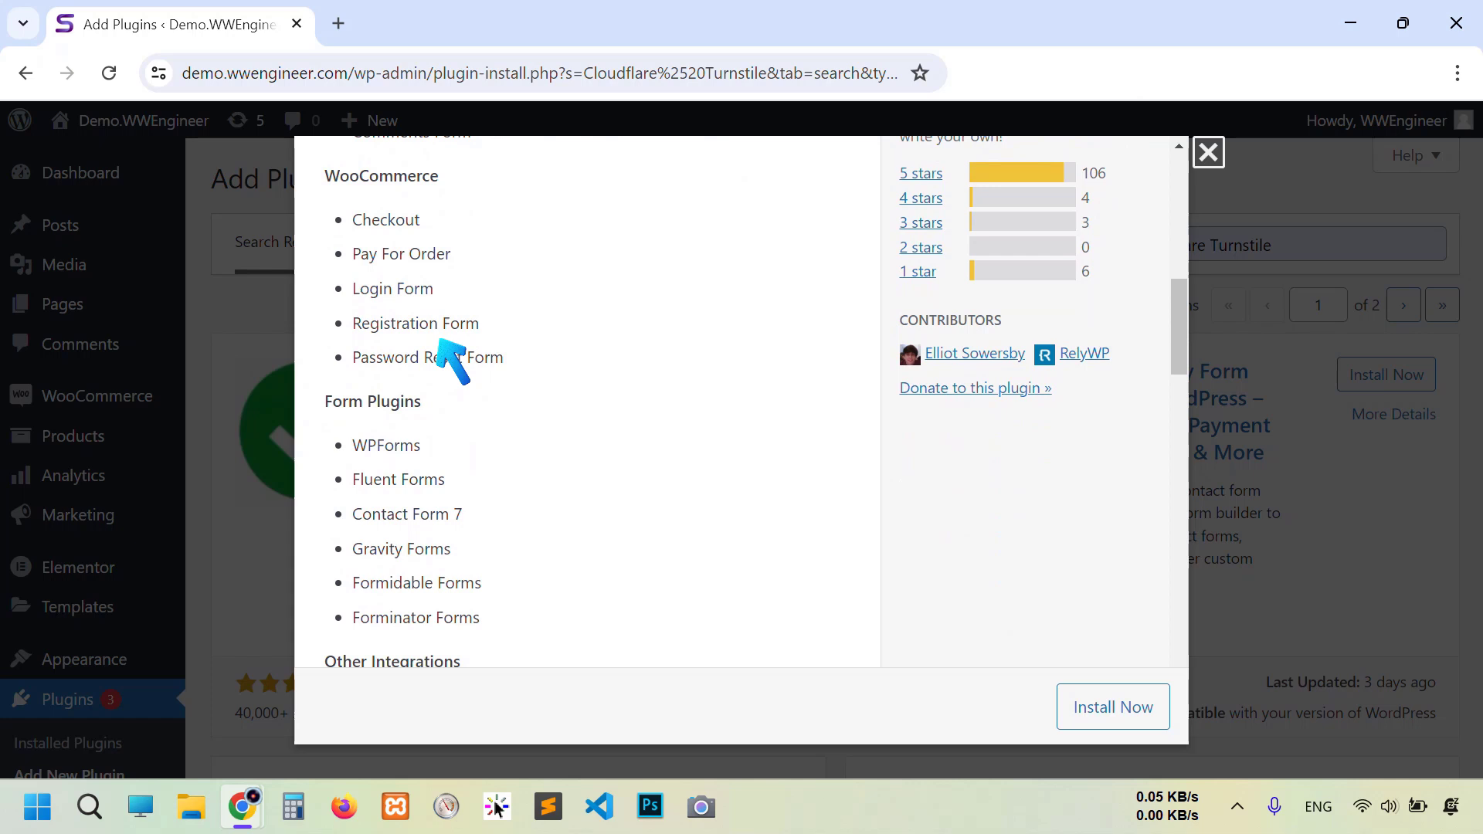
{"action": "scroll", "coordinate": [452, 359], "scroll_direction": "down", "scroll_amount": 1}
{"action": "scroll", "coordinate": [454, 314], "scroll_direction": "down", "scroll_amount": 1}
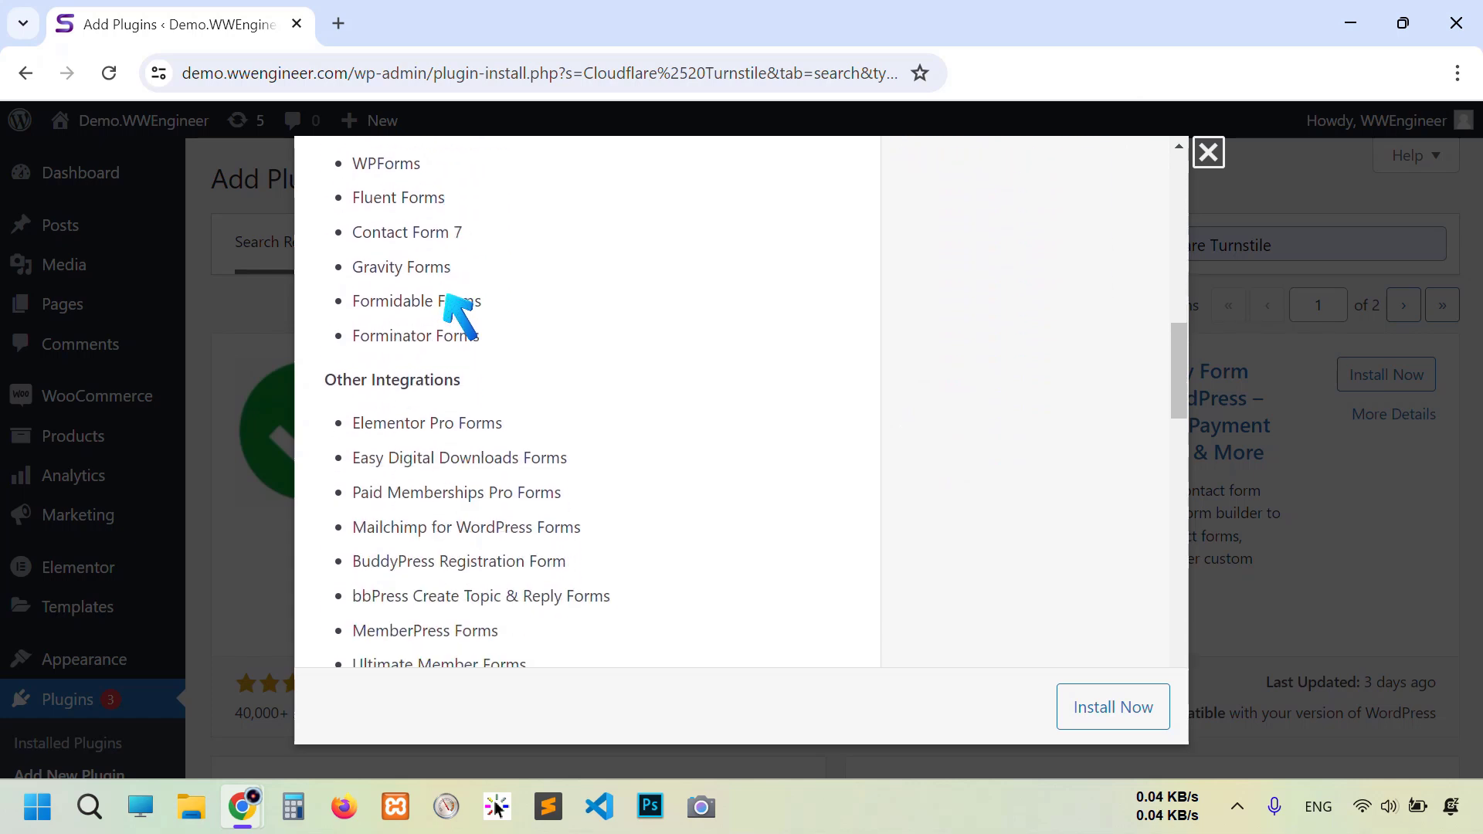
{"action": "scroll", "coordinate": [433, 409], "scroll_direction": "down", "scroll_amount": 3}
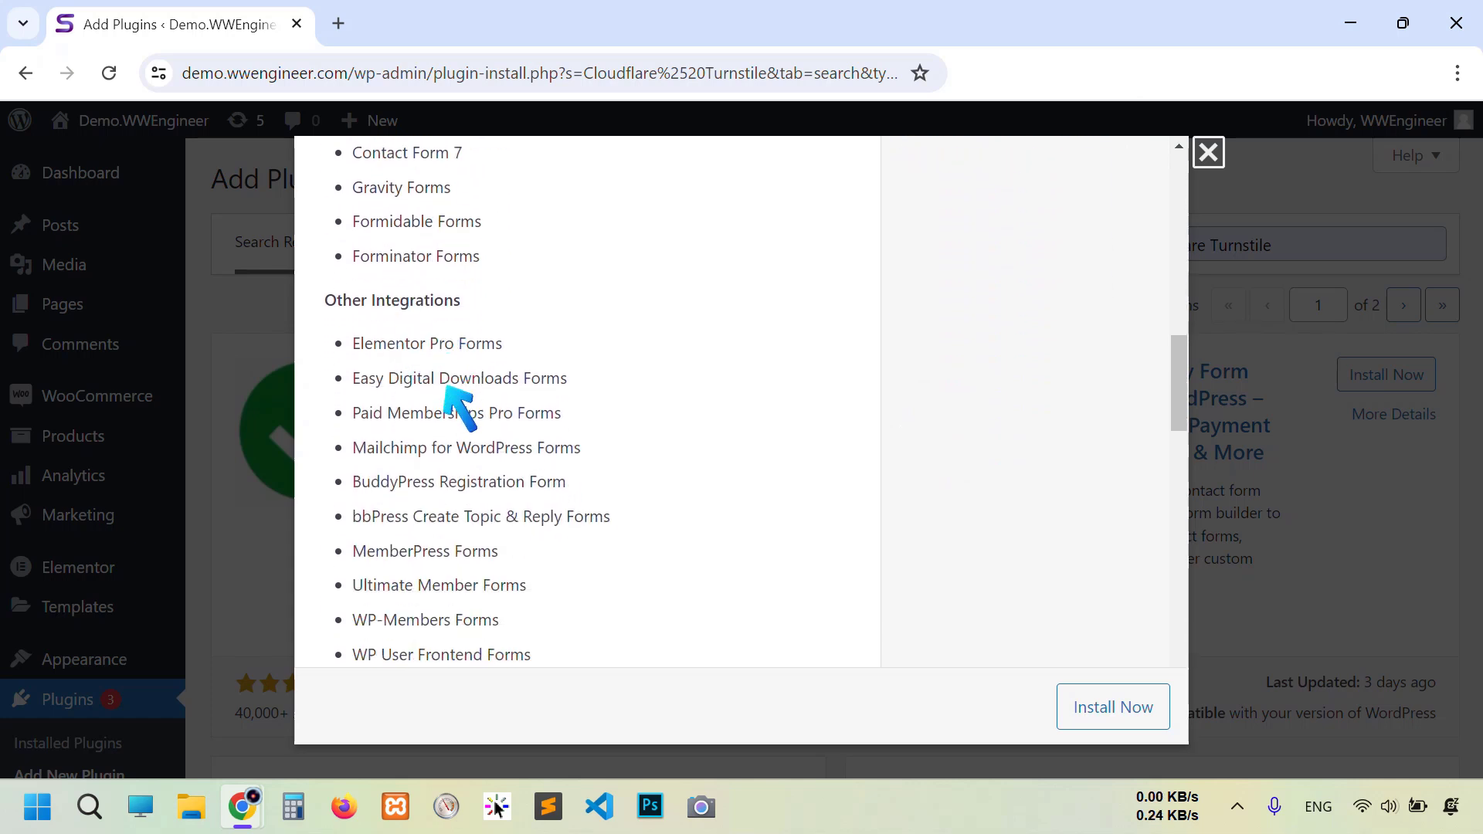
{"action": "scroll", "coordinate": [455, 382], "scroll_direction": "down", "scroll_amount": 3}
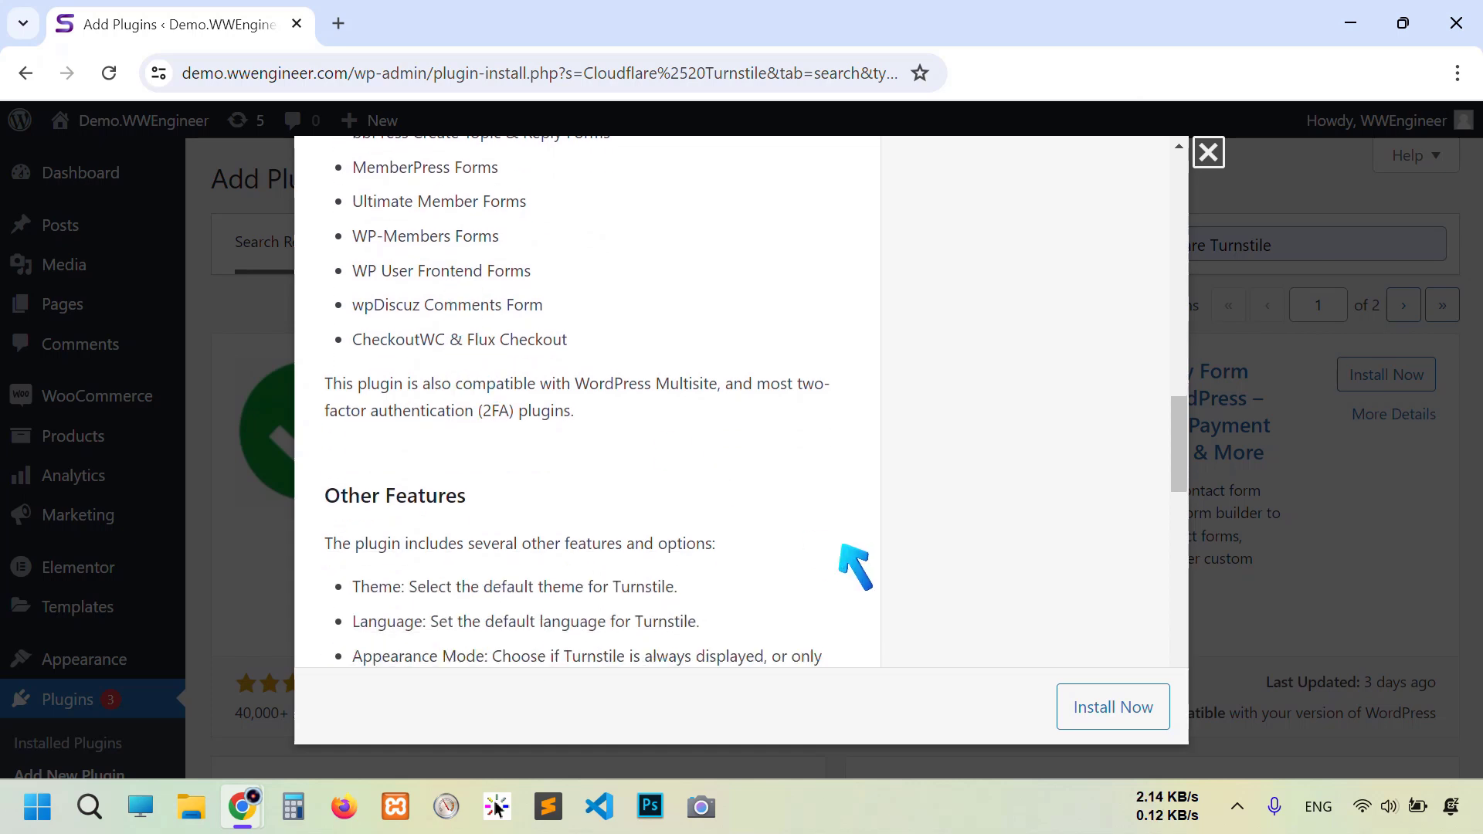
Step: Install and activate Simple Cloudflare Turnstile, then look over its settings page
{"action": "left_click", "coordinate": [1116, 706]}
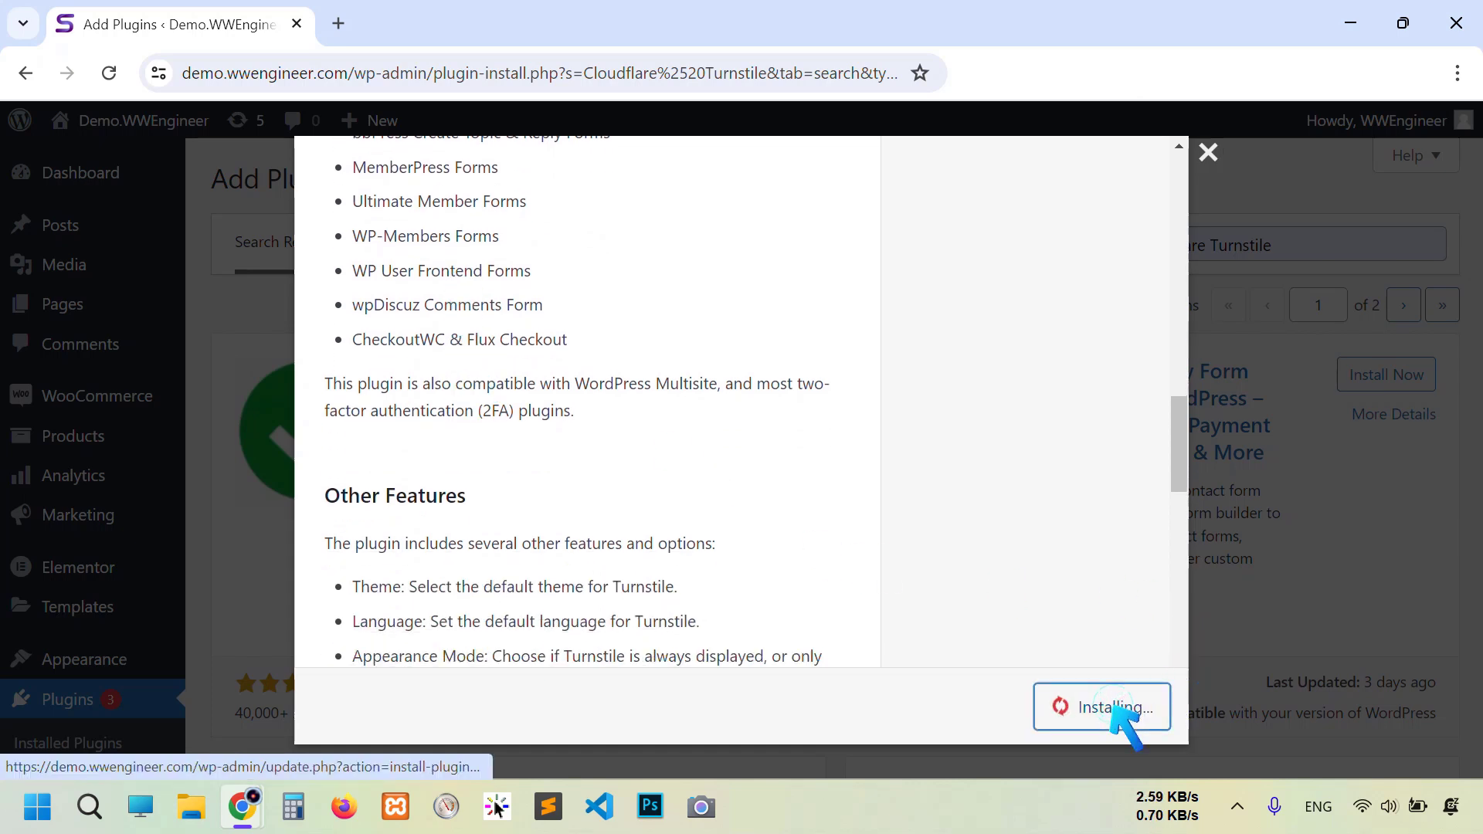
{"action": "left_click", "coordinate": [1114, 707]}
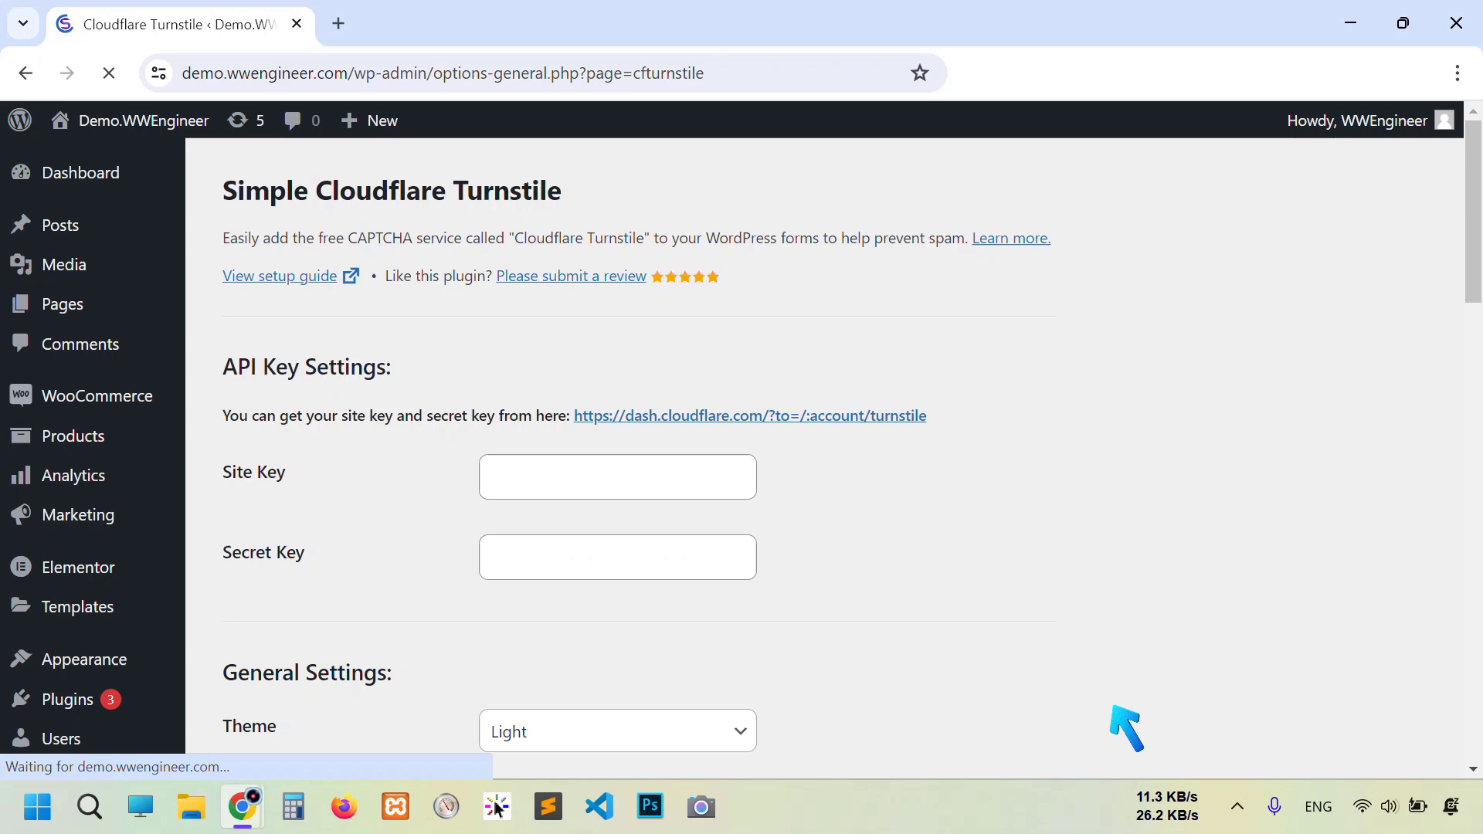
{"action": "scroll", "coordinate": [1126, 727], "scroll_direction": "down", "scroll_amount": 5}
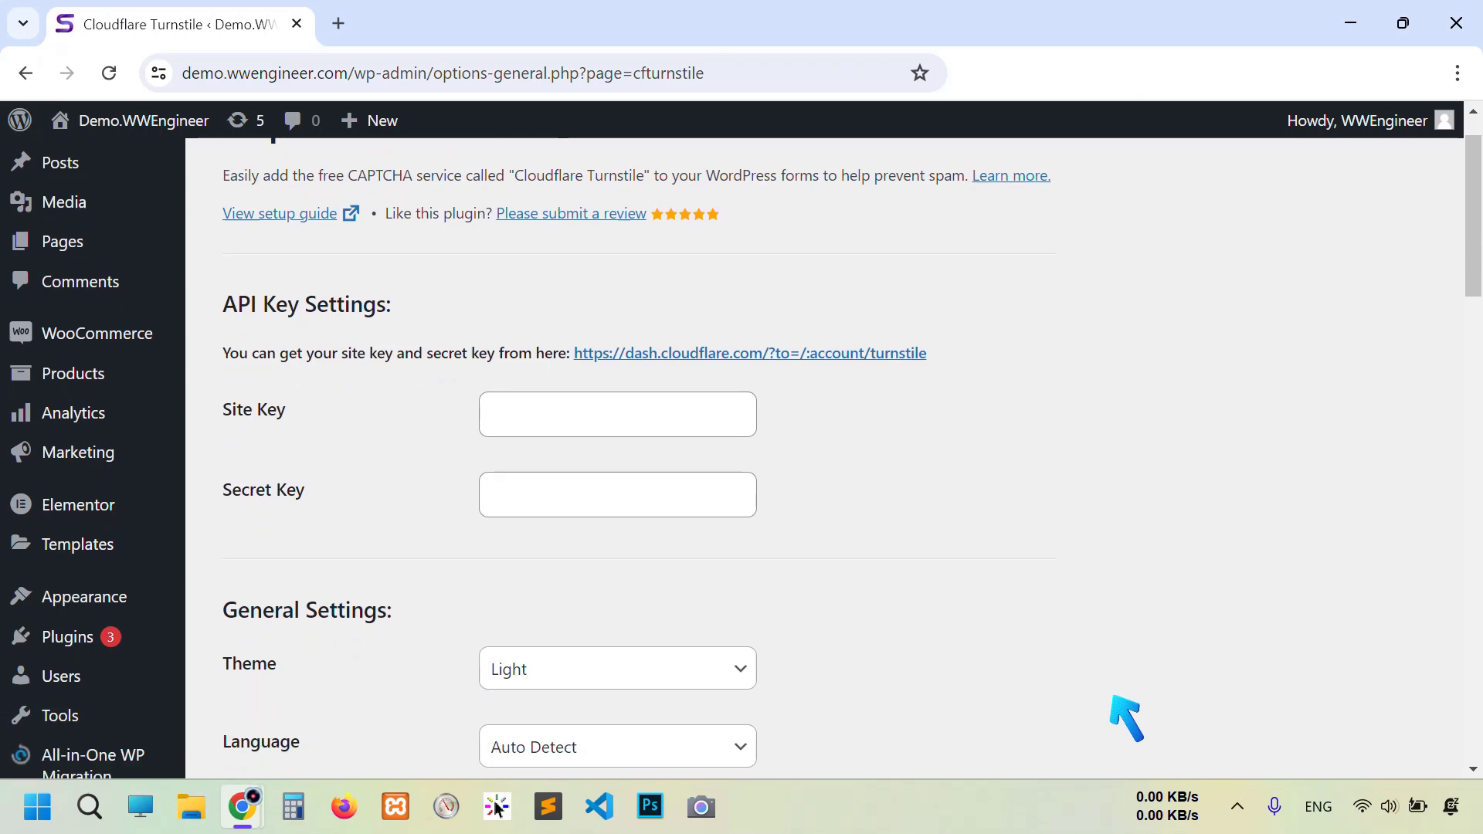
{"action": "scroll", "coordinate": [540, 548], "scroll_direction": "down", "scroll_amount": 3}
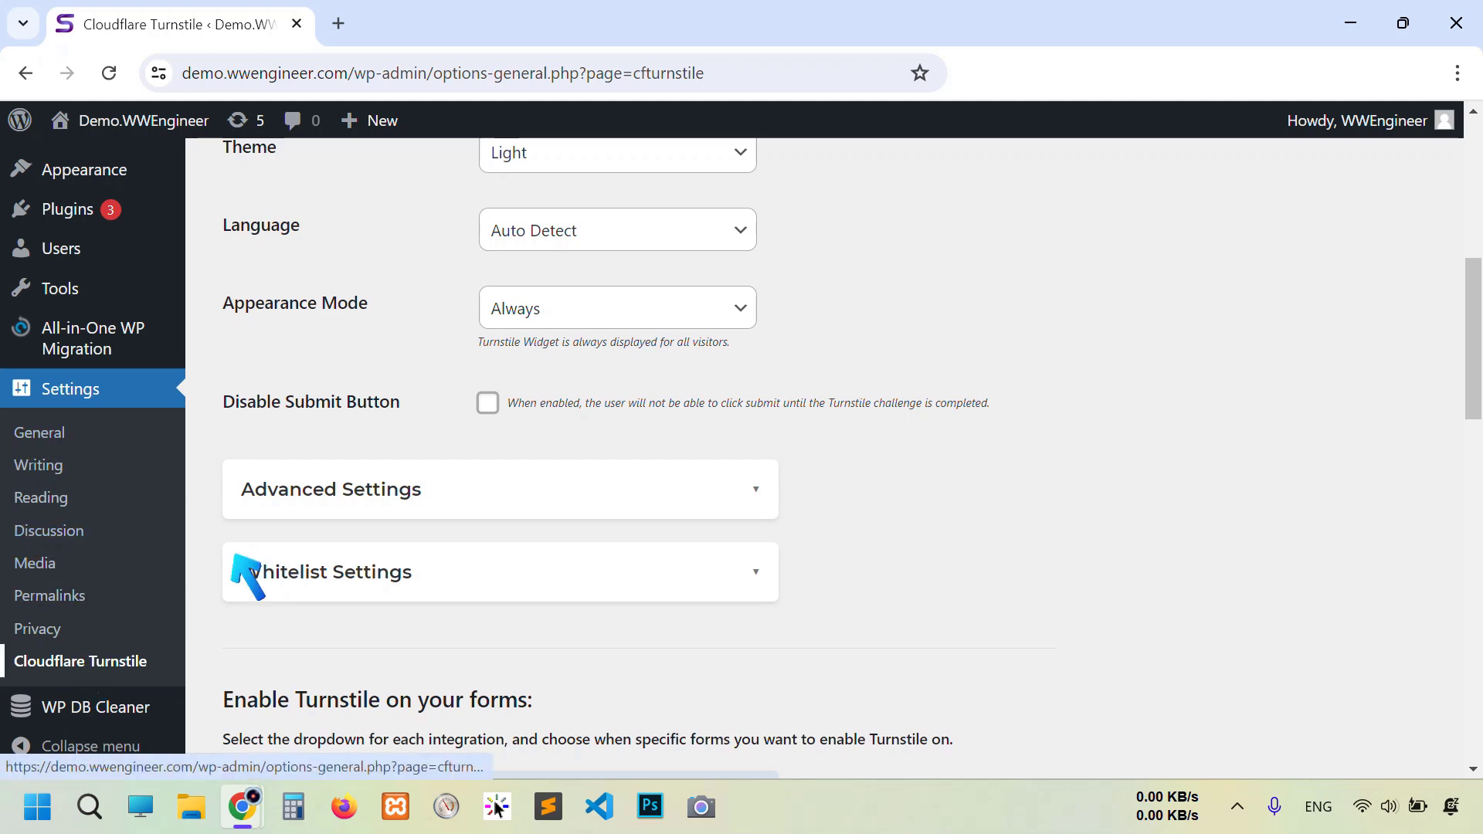
{"action": "scroll", "coordinate": [371, 503], "scroll_direction": "down", "scroll_amount": 2}
{"action": "scroll", "coordinate": [374, 494], "scroll_direction": "up", "scroll_amount": 4}
{"action": "scroll", "coordinate": [363, 488], "scroll_direction": "up", "scroll_amount": 5}
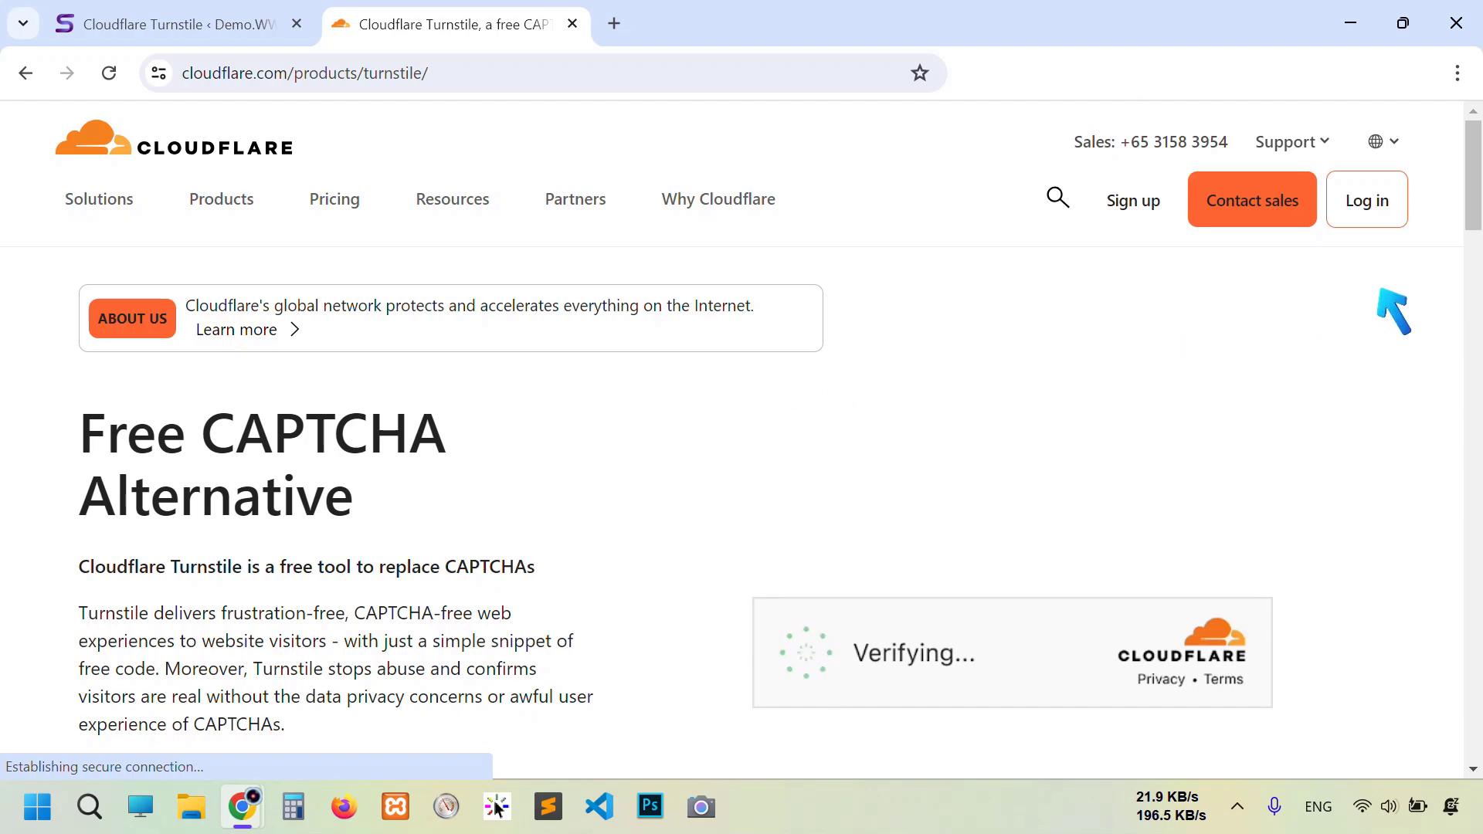
Step: Start a free Cloudflare sign-up and submit the account form with e-mail and password
{"action": "scroll", "coordinate": [780, 417], "scroll_direction": "down", "scroll_amount": 3}
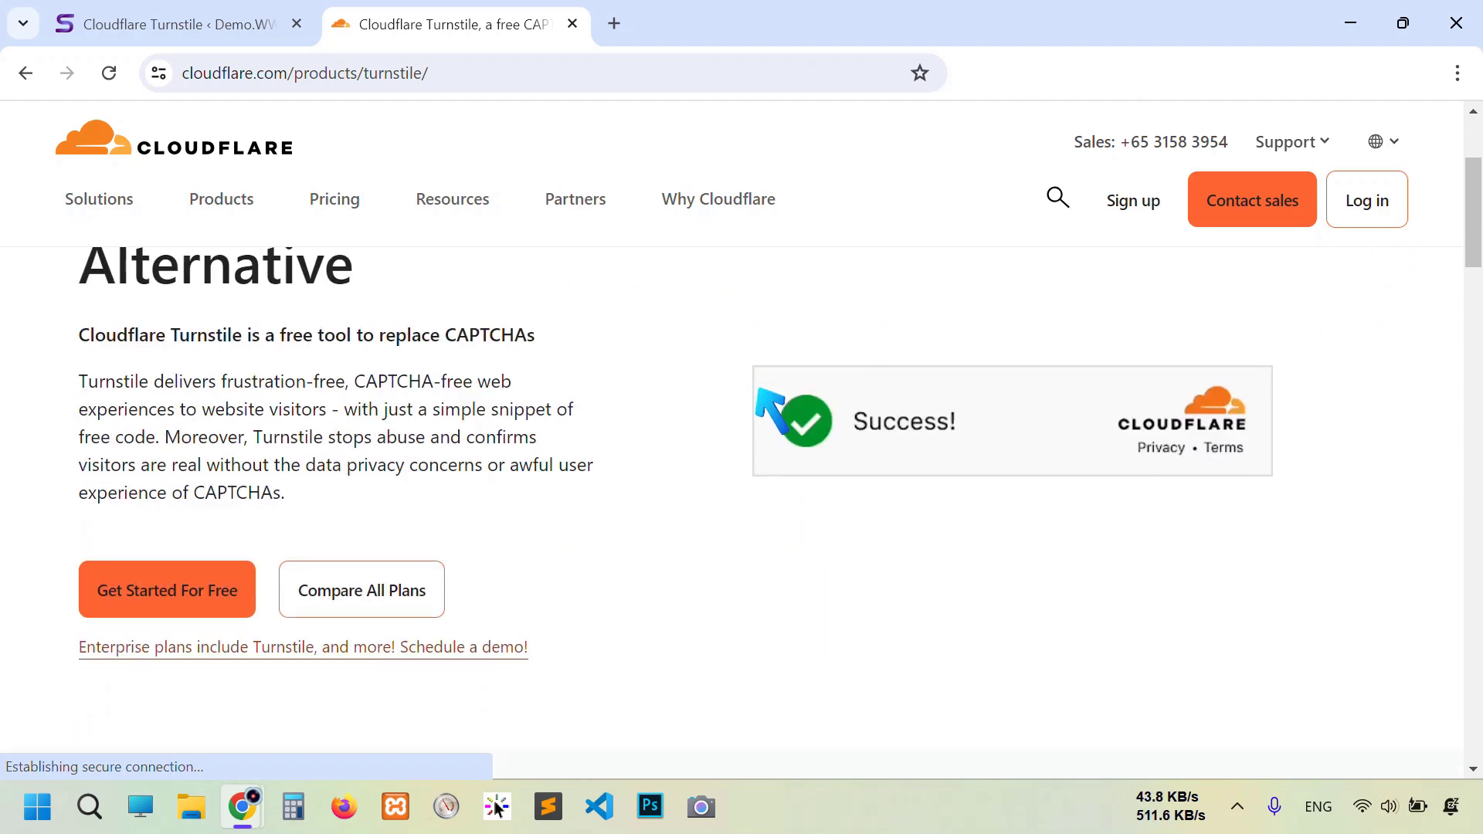
{"action": "left_click", "coordinate": [164, 589]}
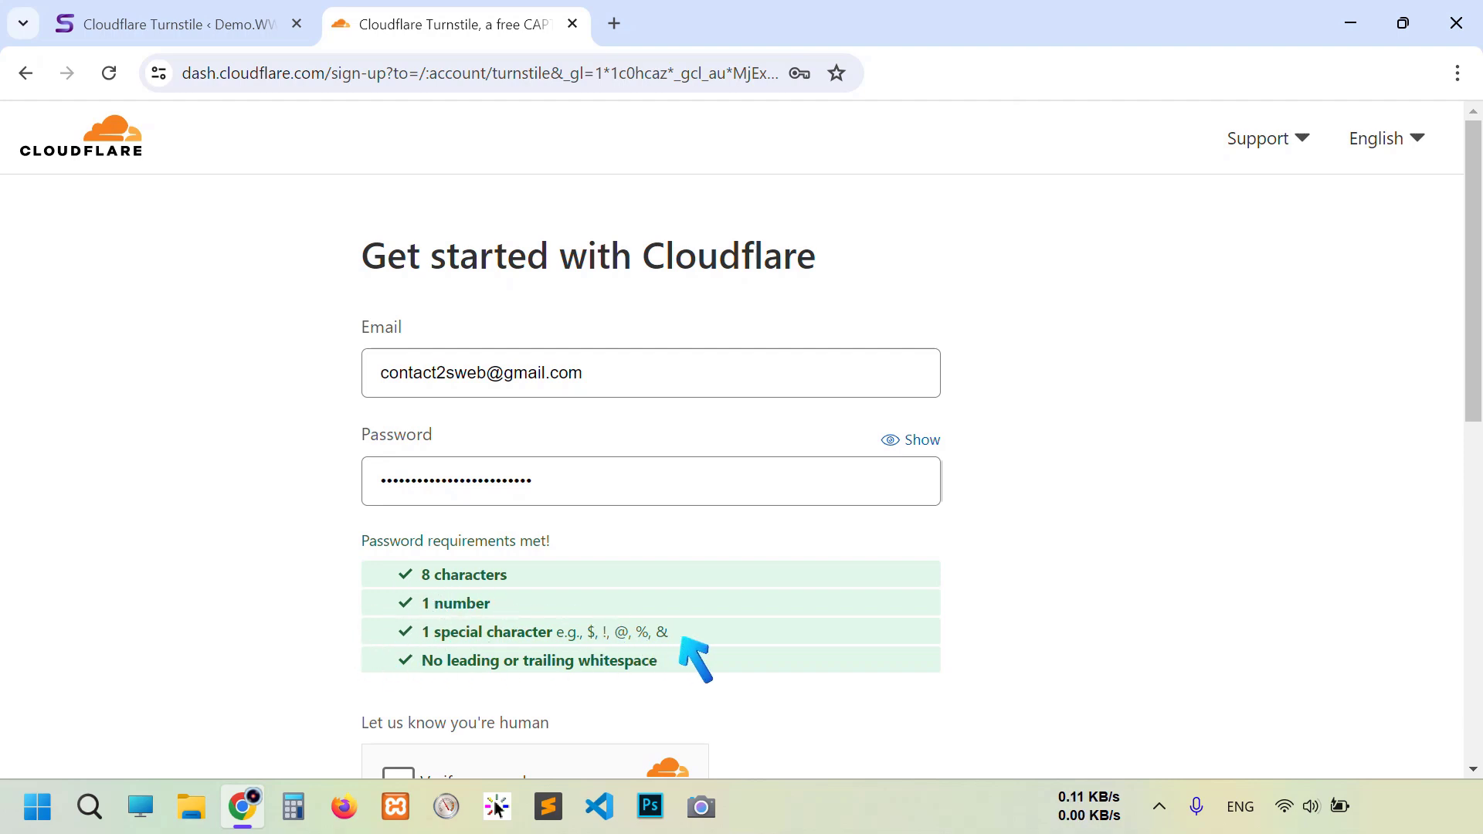
{"action": "scroll", "coordinate": [803, 672], "scroll_direction": "down", "scroll_amount": 5}
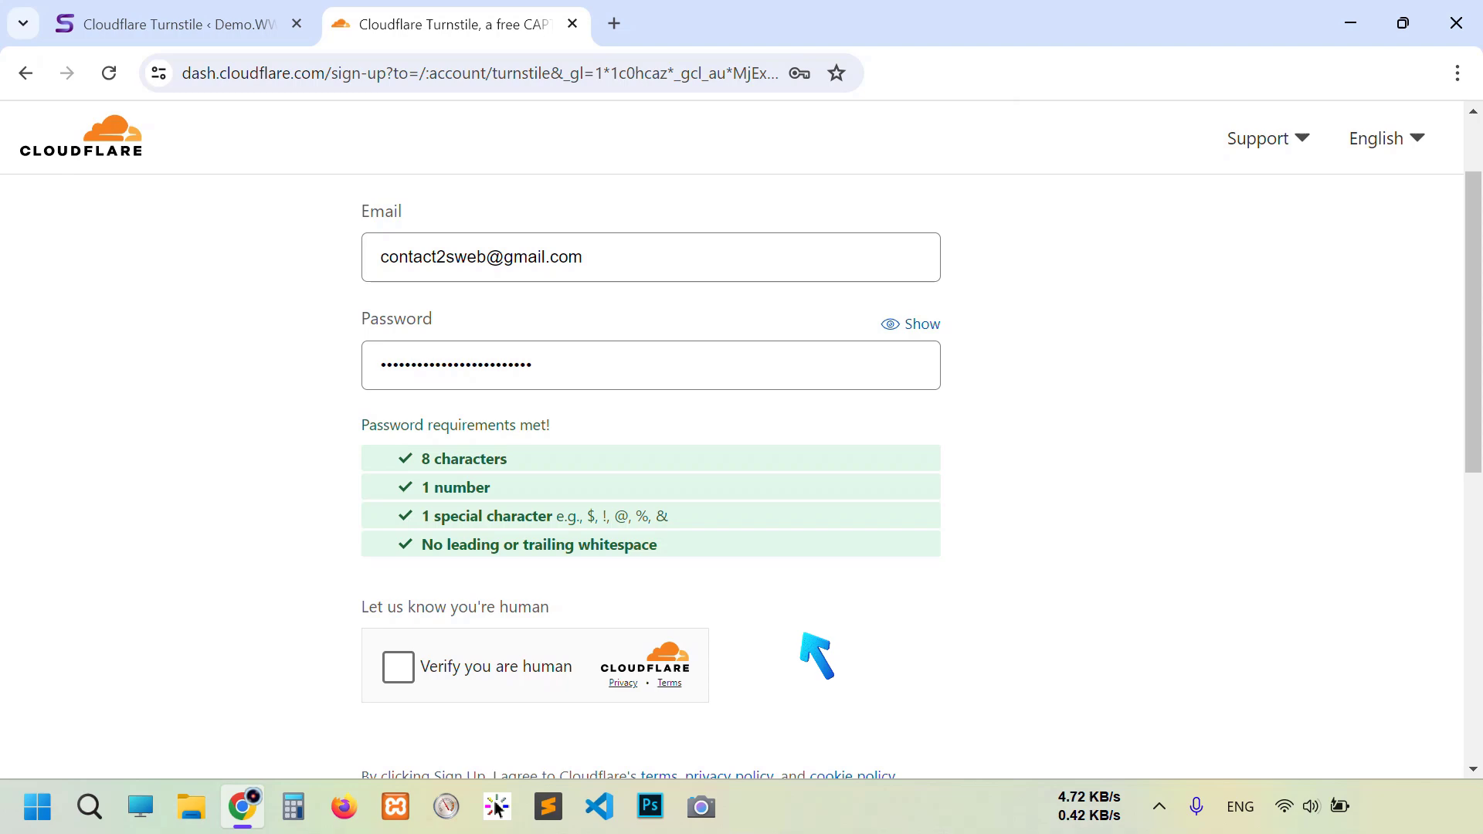
{"action": "left_click", "coordinate": [538, 615]}
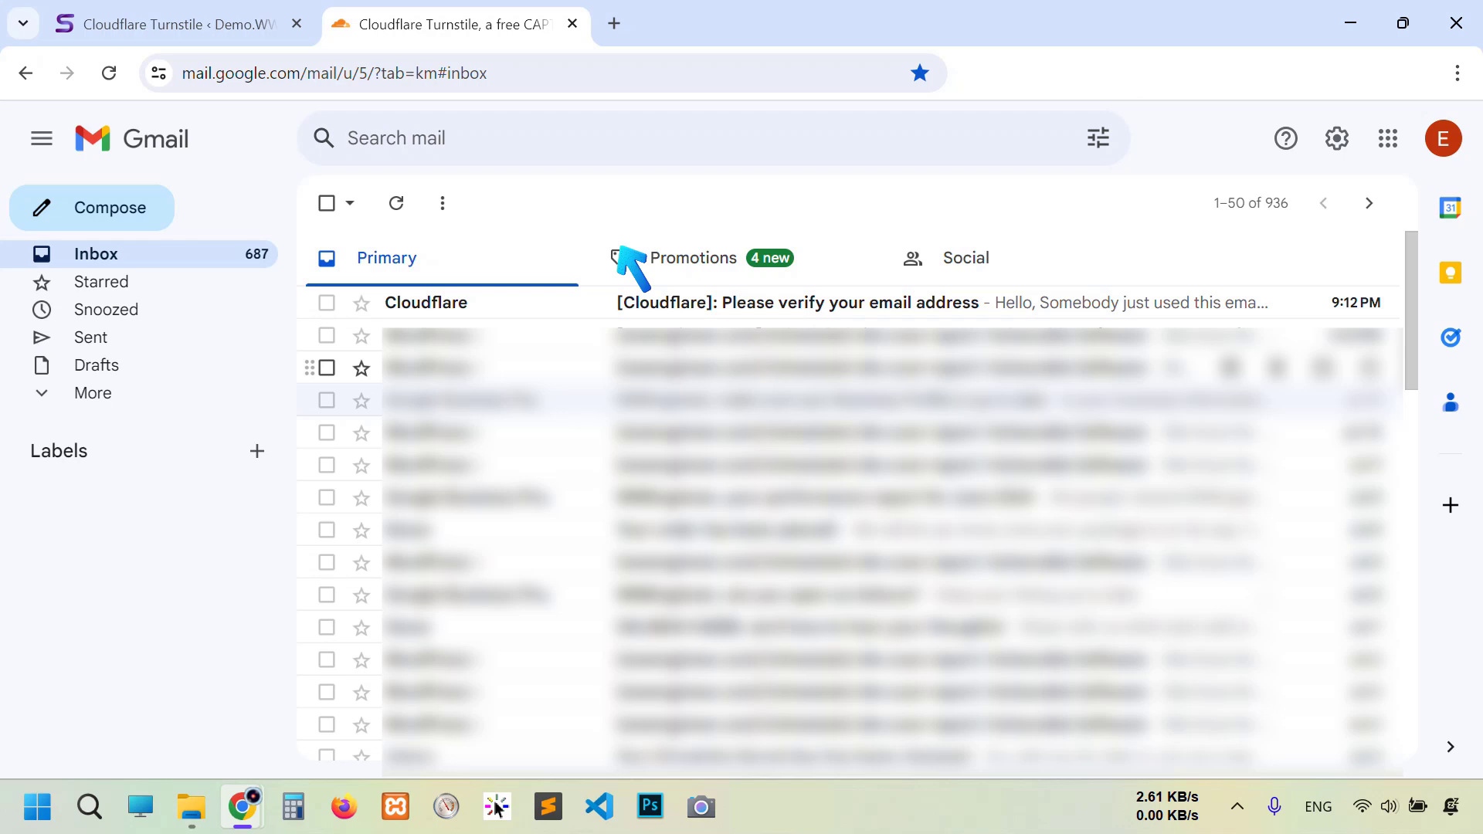
Step: Open the '[Cloudflare]: Please verify your email address' message in Gmail
{"action": "left_click", "coordinate": [817, 316]}
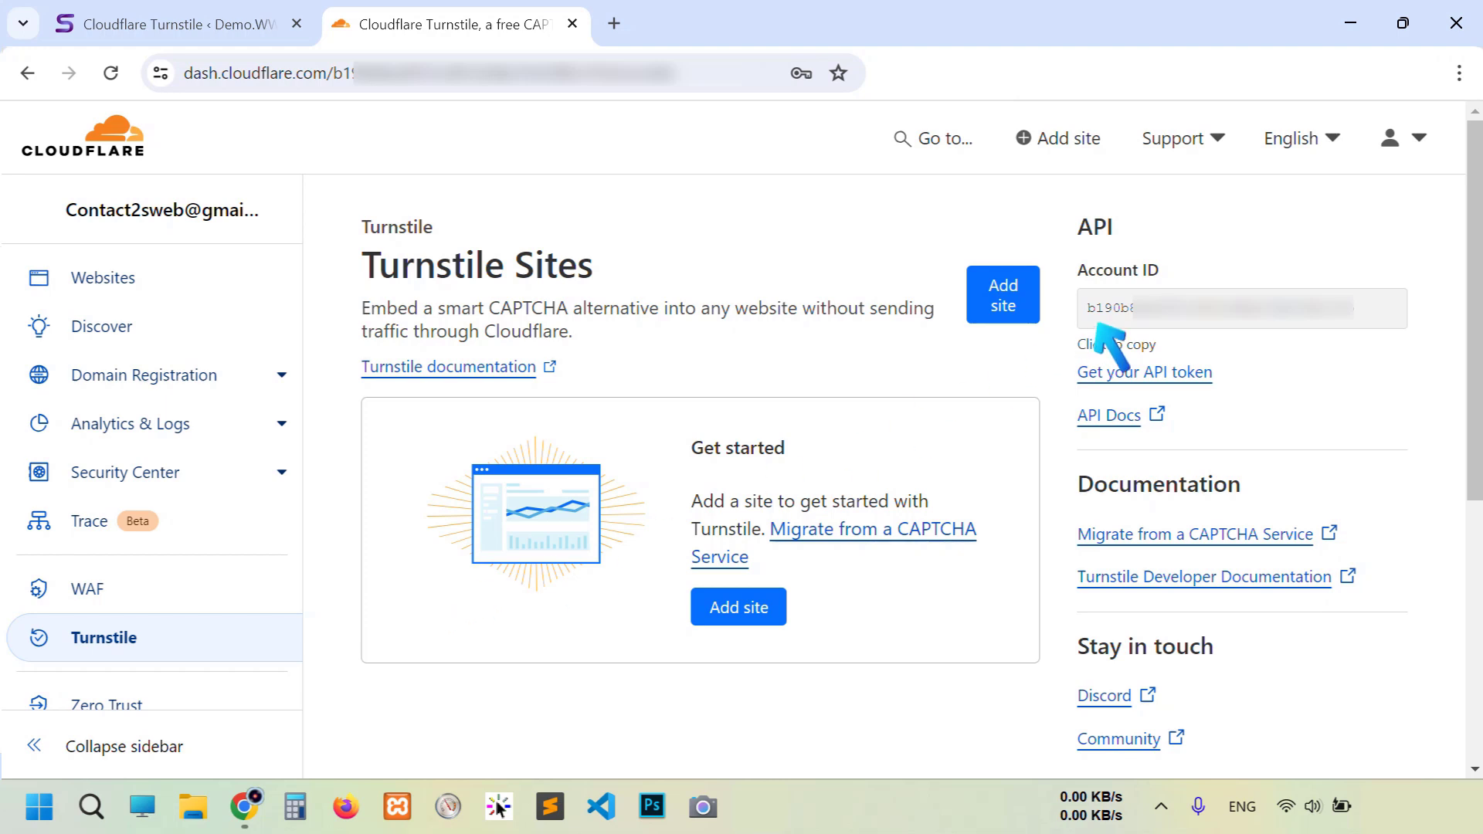
Step: Add a new Turnstile site named 'Turnstile for demo.wwengineer.com'
{"action": "left_click", "coordinate": [738, 608]}
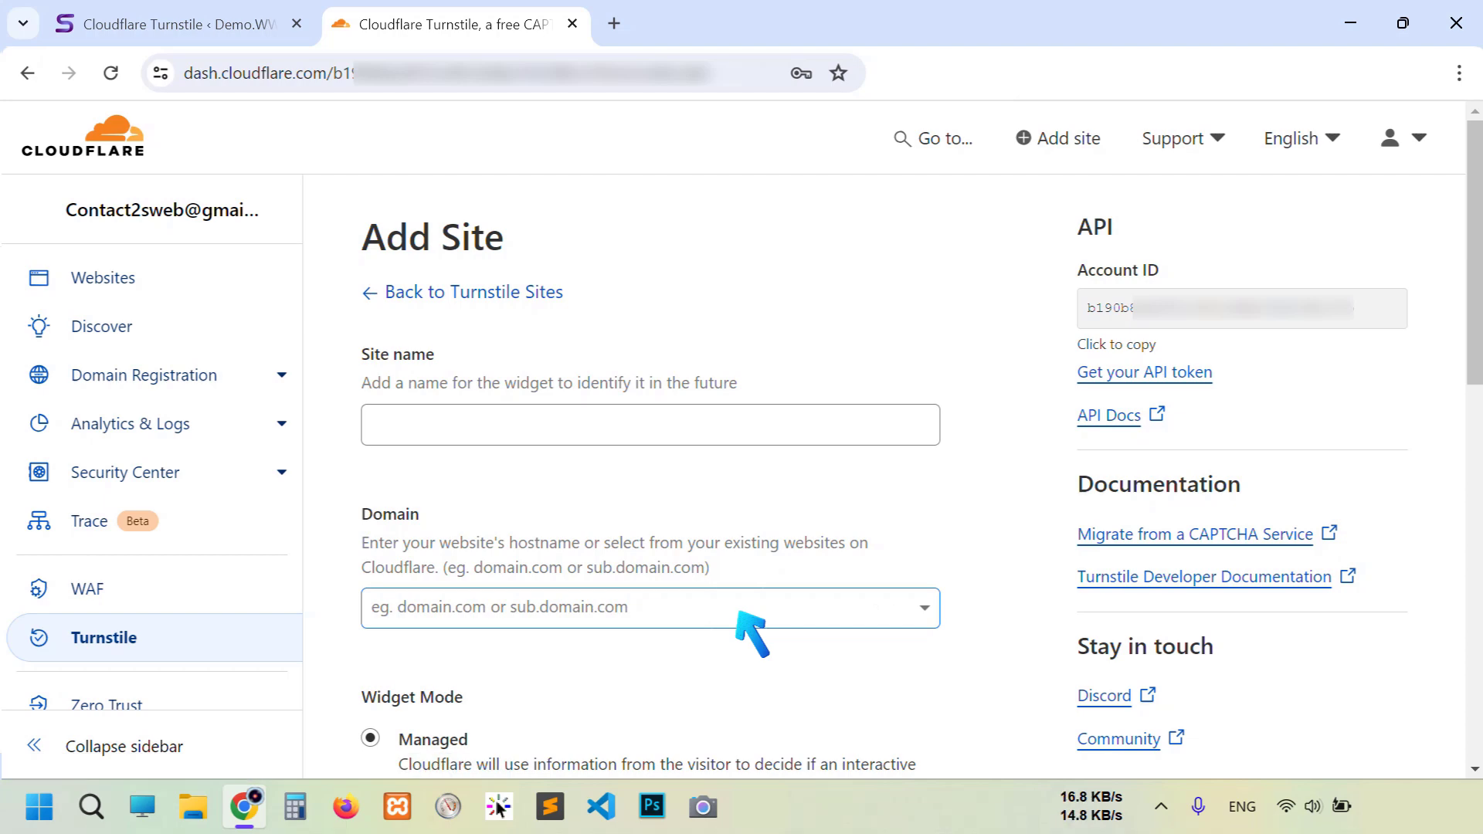
{"action": "scroll", "coordinate": [739, 614], "scroll_direction": "down", "scroll_amount": 2}
{"action": "left_click", "coordinate": [450, 305]}
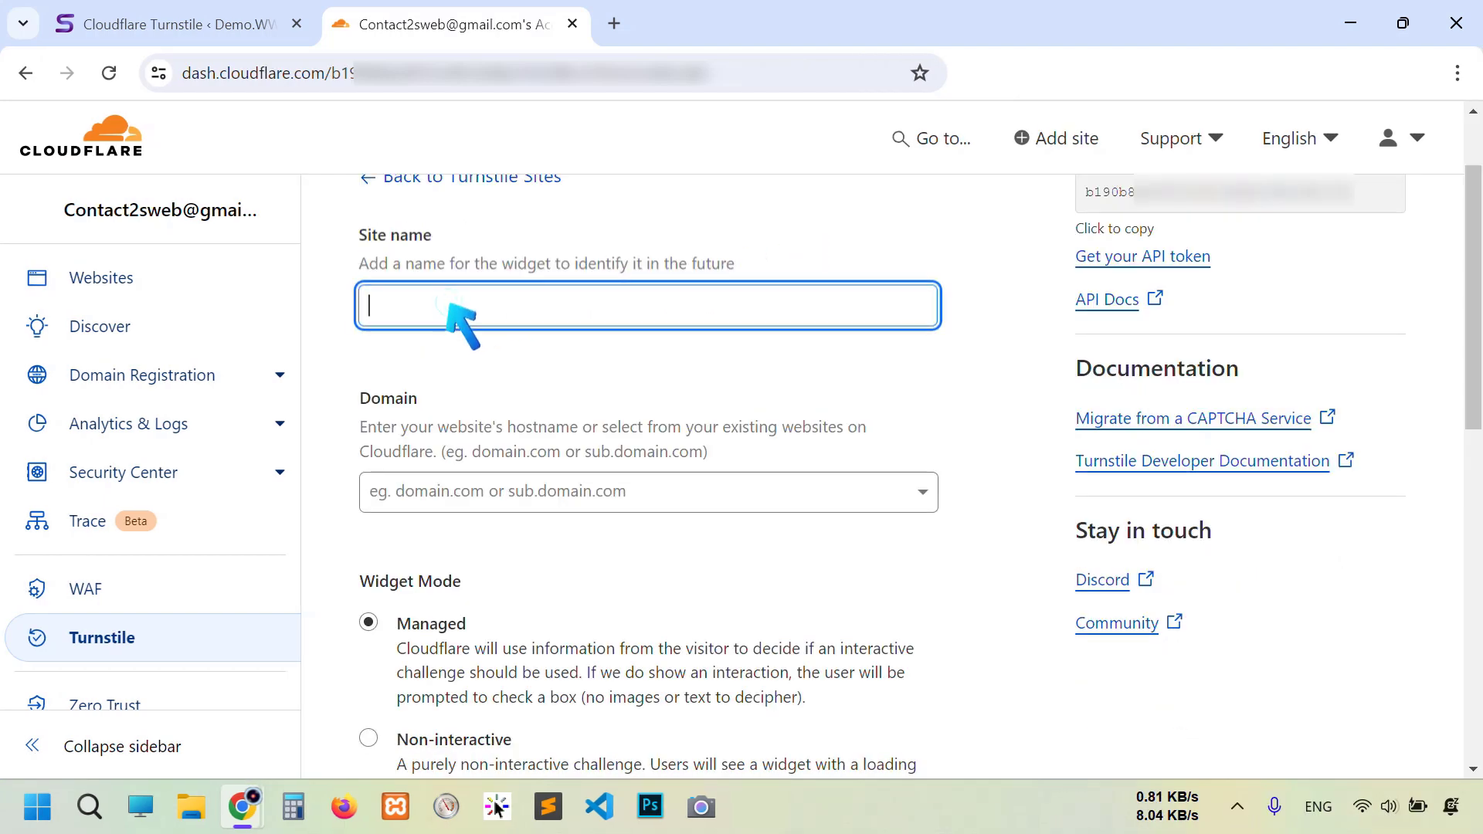
{"action": "type", "text": "Turnstile for demo.wwengineer.com"}
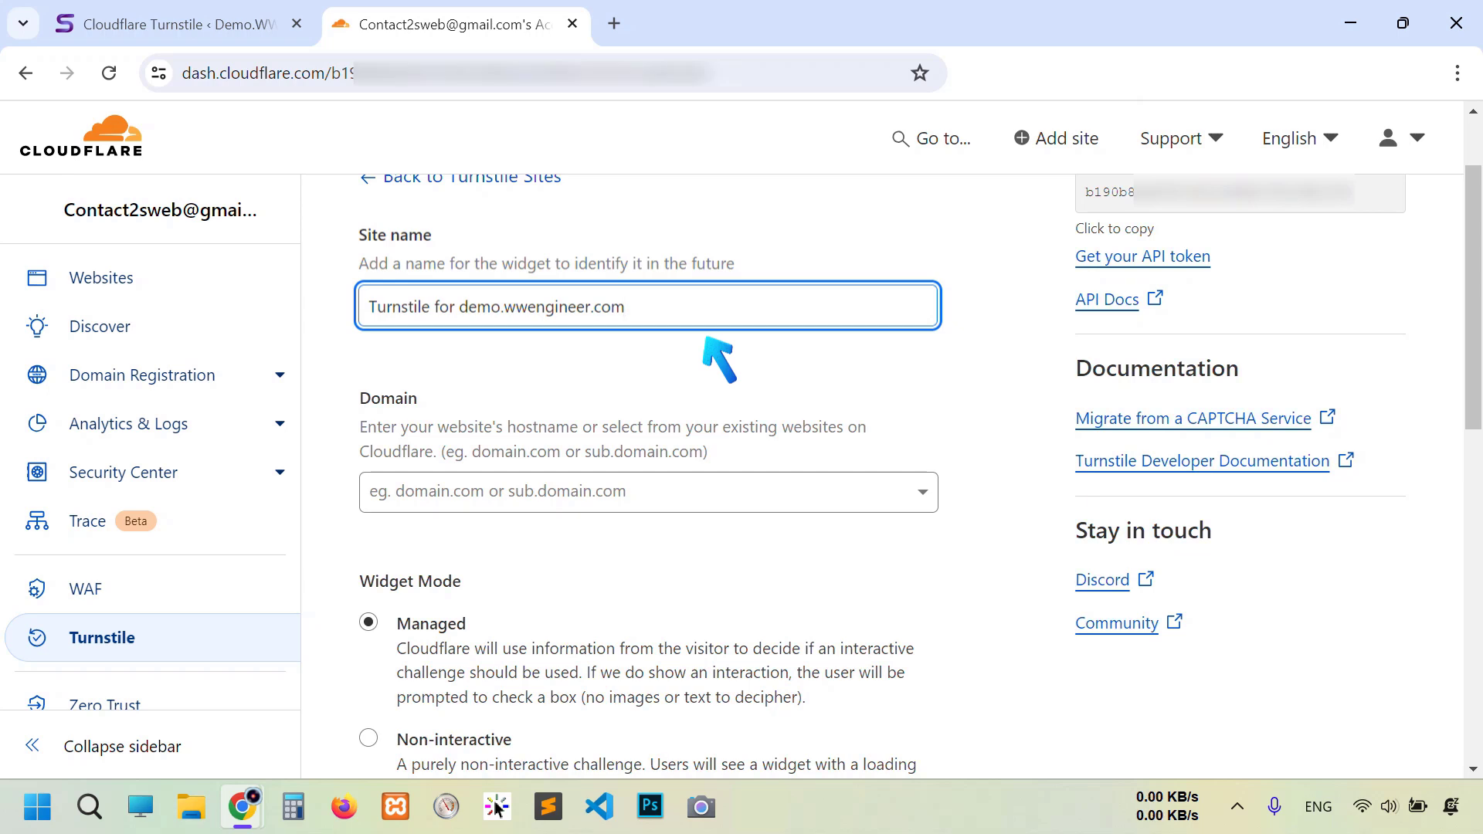
{"action": "scroll", "coordinate": [705, 343], "scroll_direction": "down", "scroll_amount": 2}
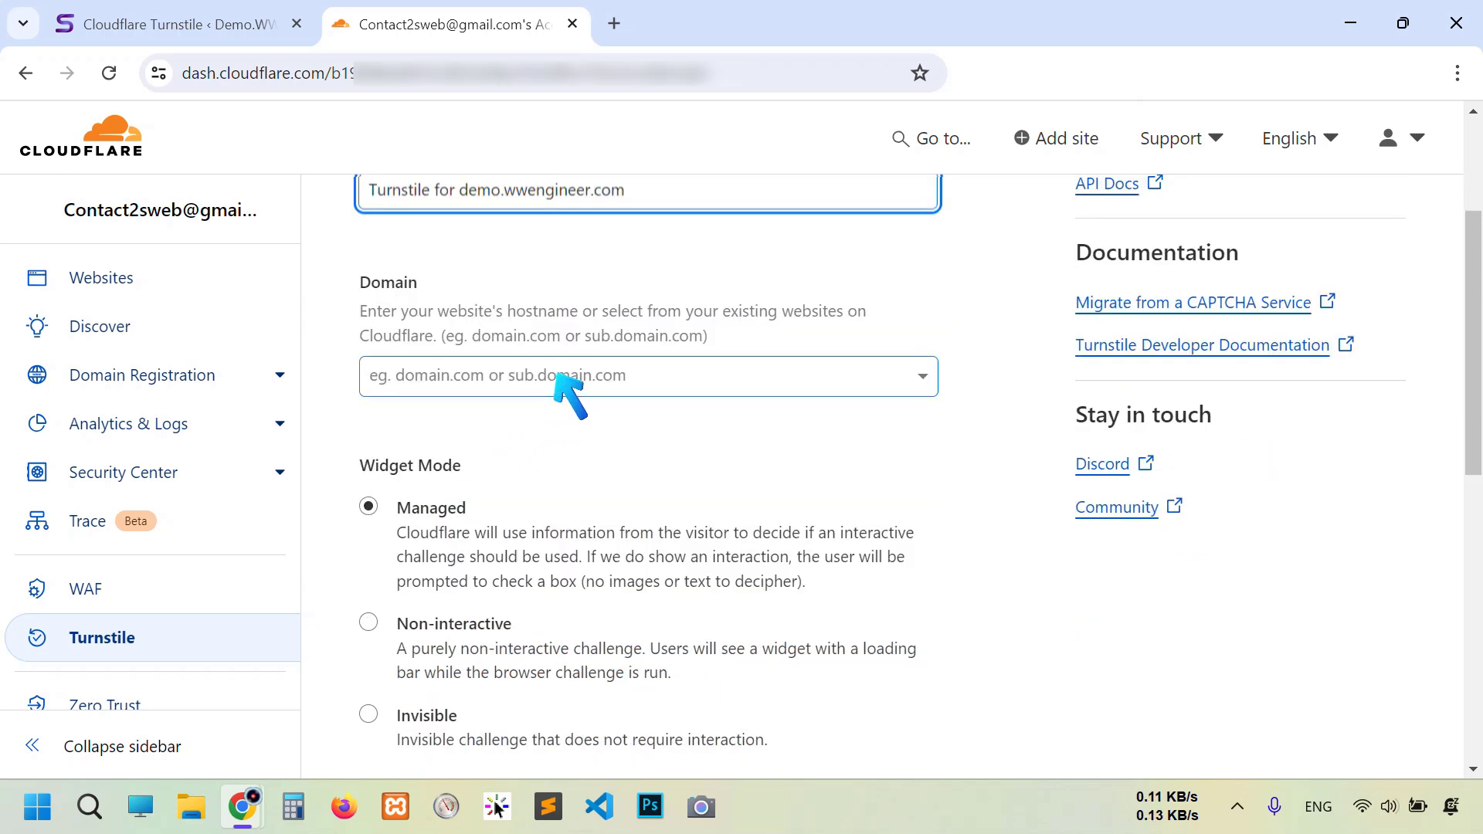
Step: Add demo.wwengineer.com as custom domain and create the Managed widget without pre-clearance
{"action": "left_click", "coordinate": [569, 393]}
{"action": "type", "text": "demo.wwengineer.com"}
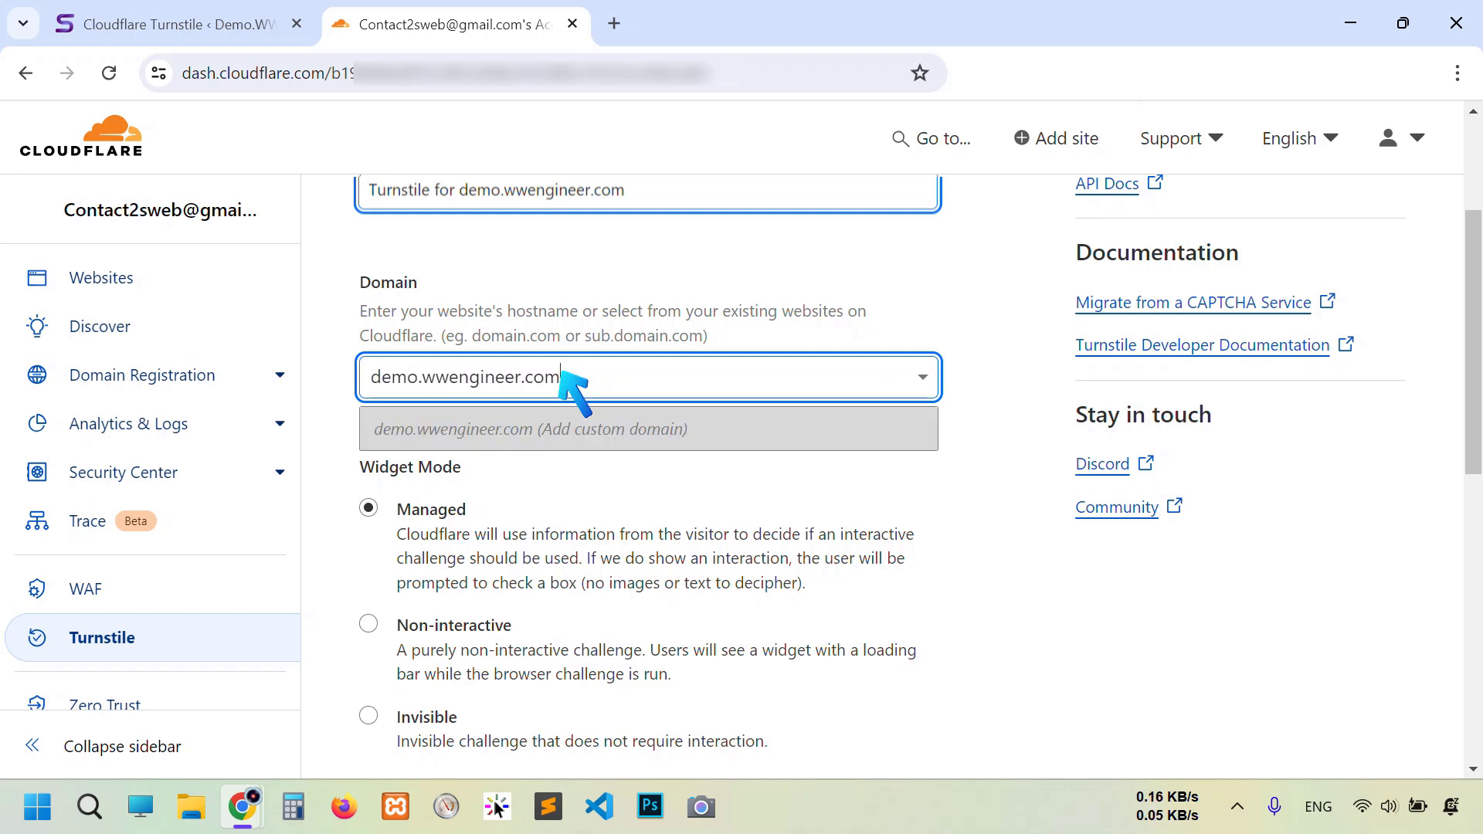
{"action": "key", "text": "Return"}
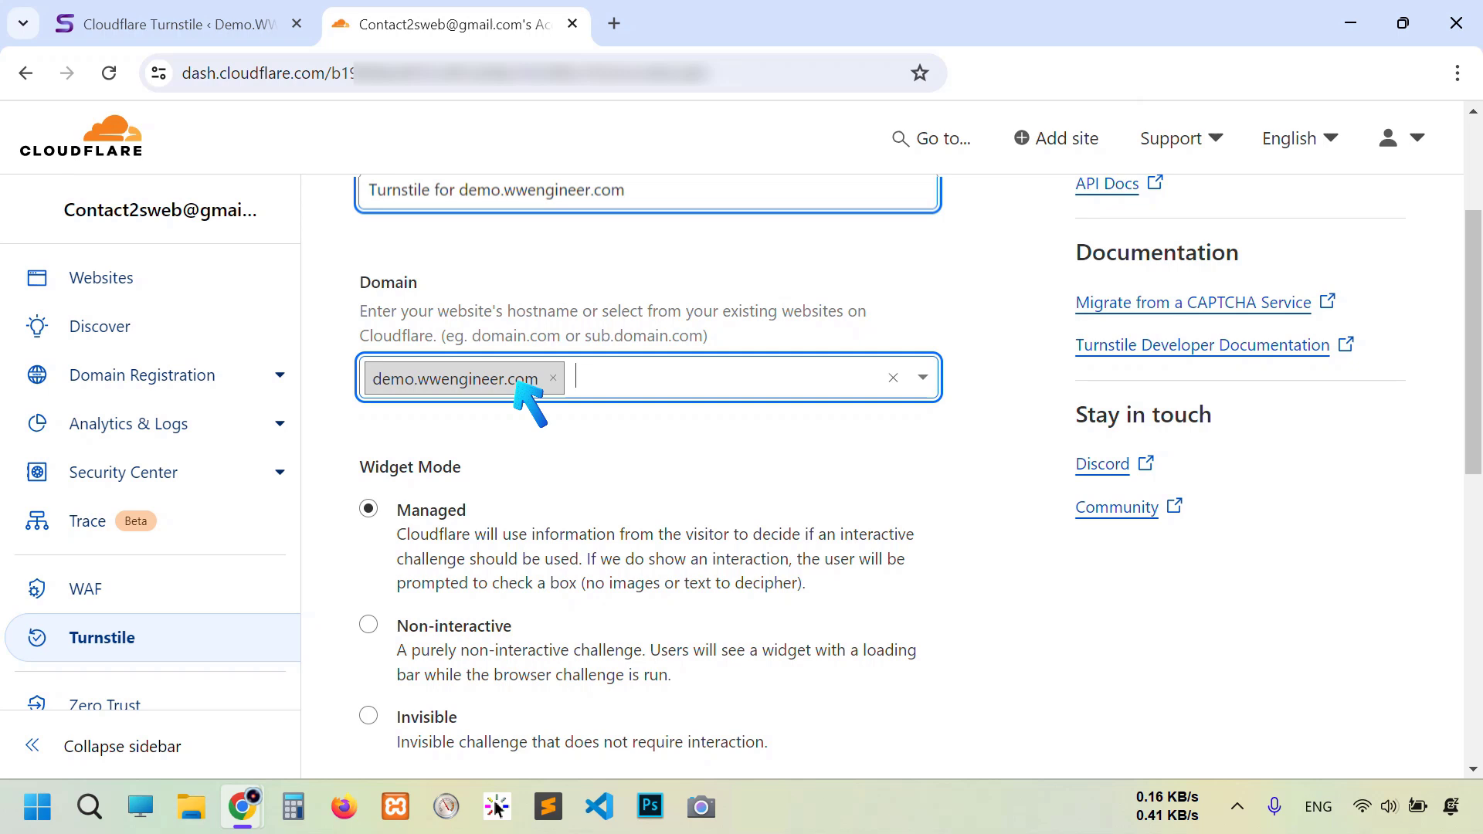
{"action": "scroll", "coordinate": [515, 378], "scroll_direction": "down", "scroll_amount": 3}
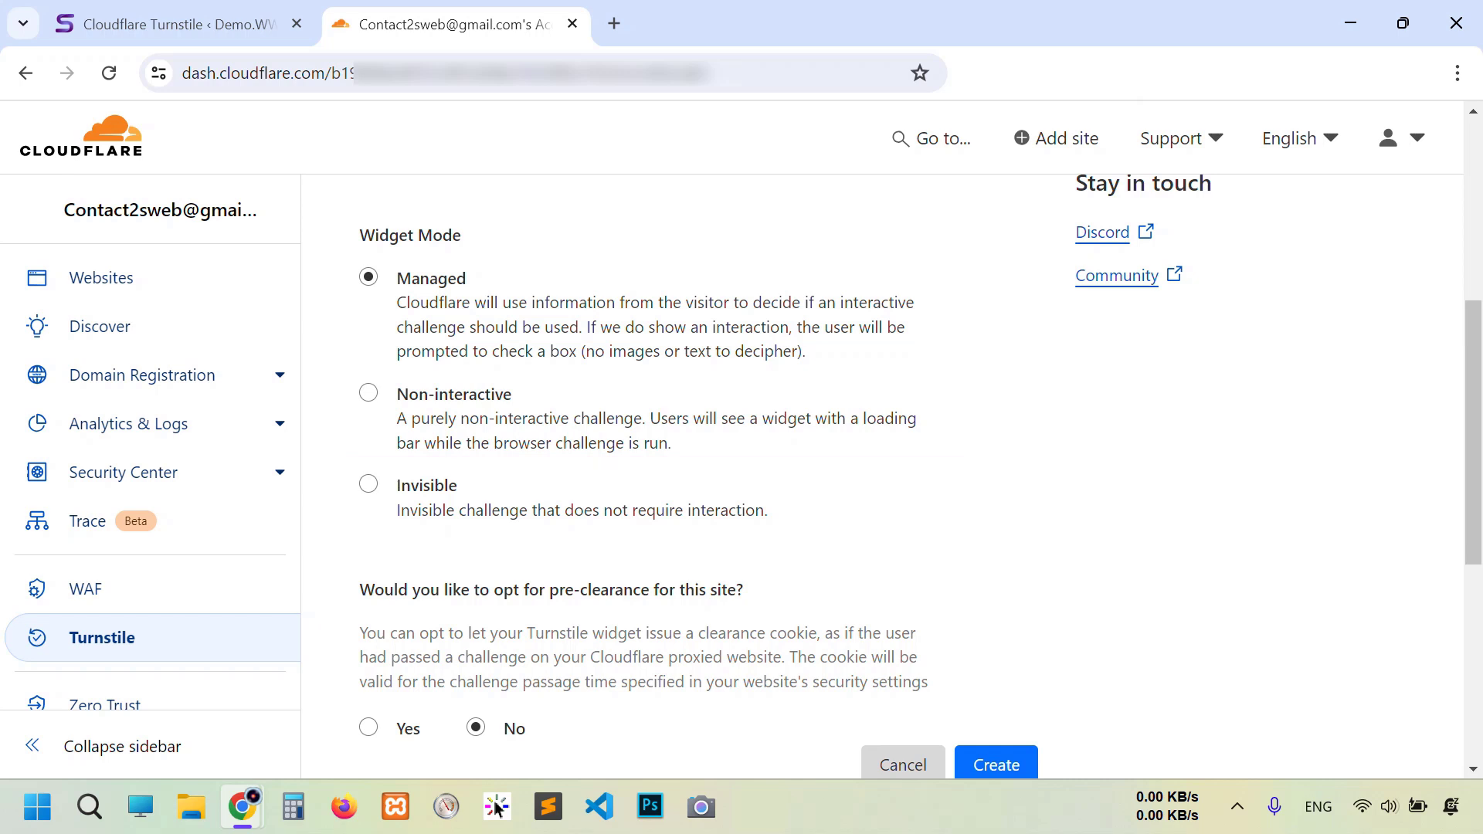
{"action": "scroll", "coordinate": [896, 375], "scroll_direction": "down", "scroll_amount": 3}
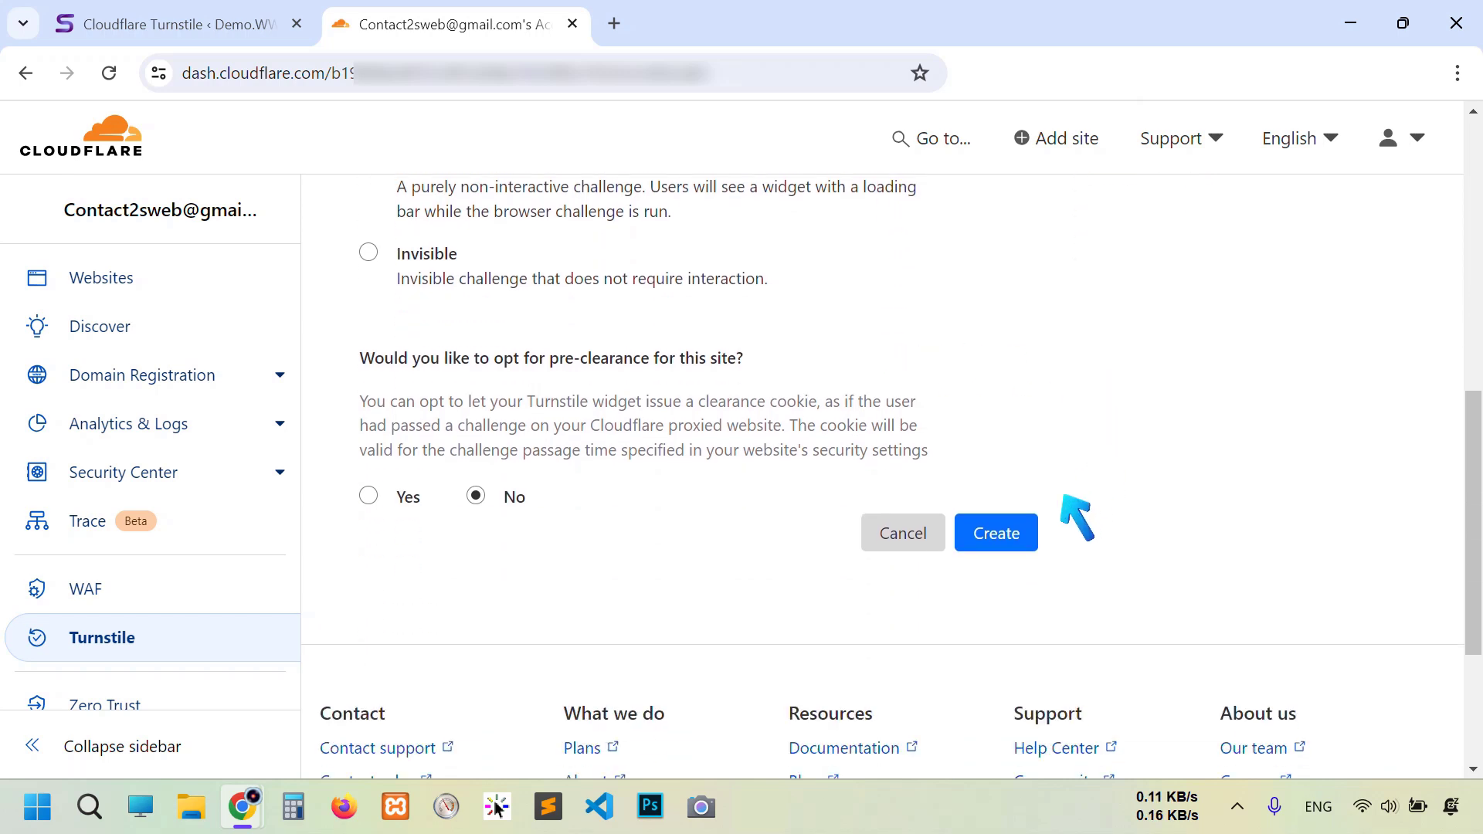
{"action": "left_click", "coordinate": [1007, 531]}
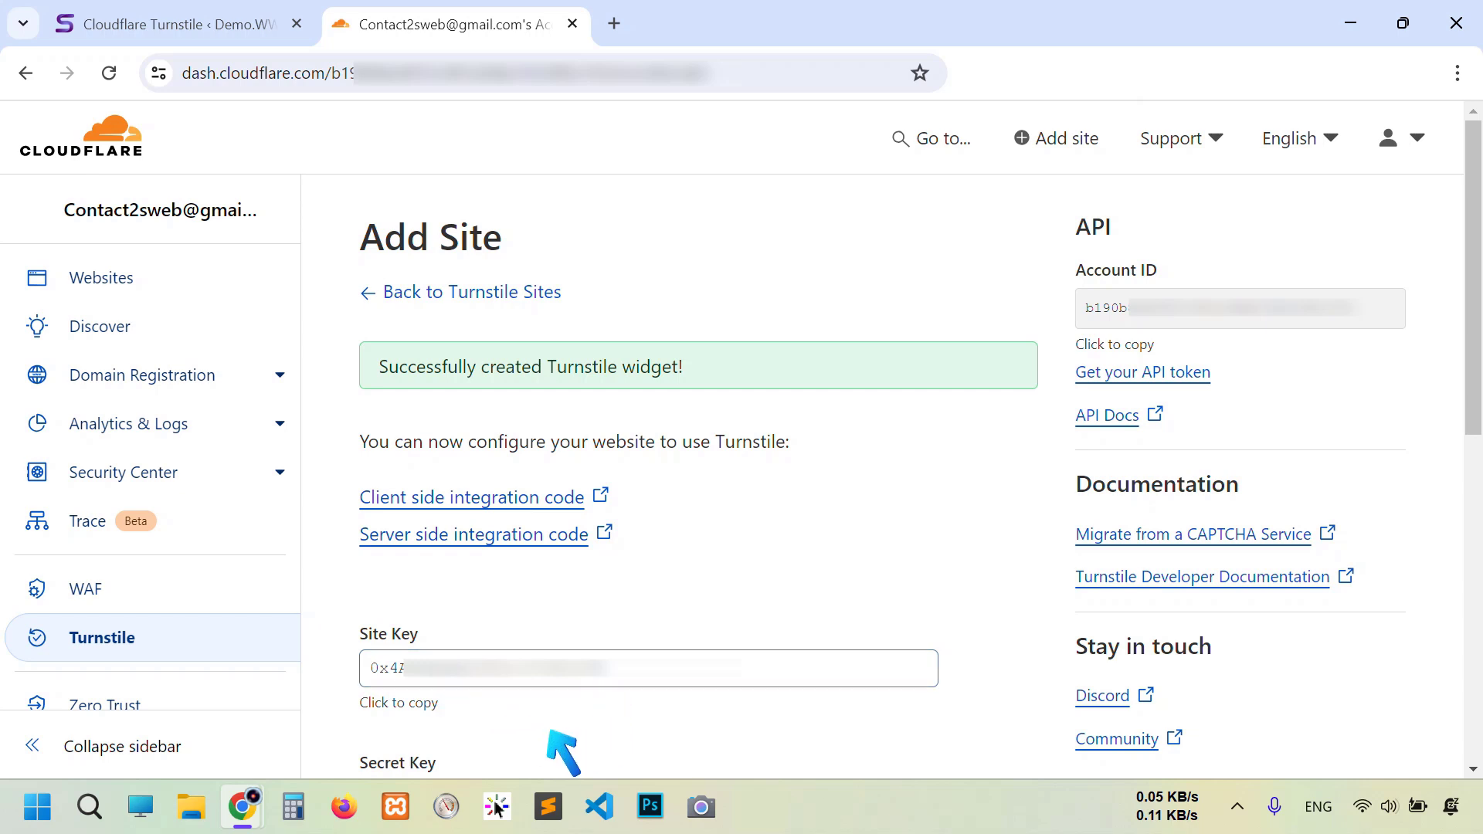
Step: Copy the Cloudflare widget's site key into the plugin's Site Key field
{"action": "scroll", "coordinate": [1036, 585], "scroll_direction": "down", "scroll_amount": 2}
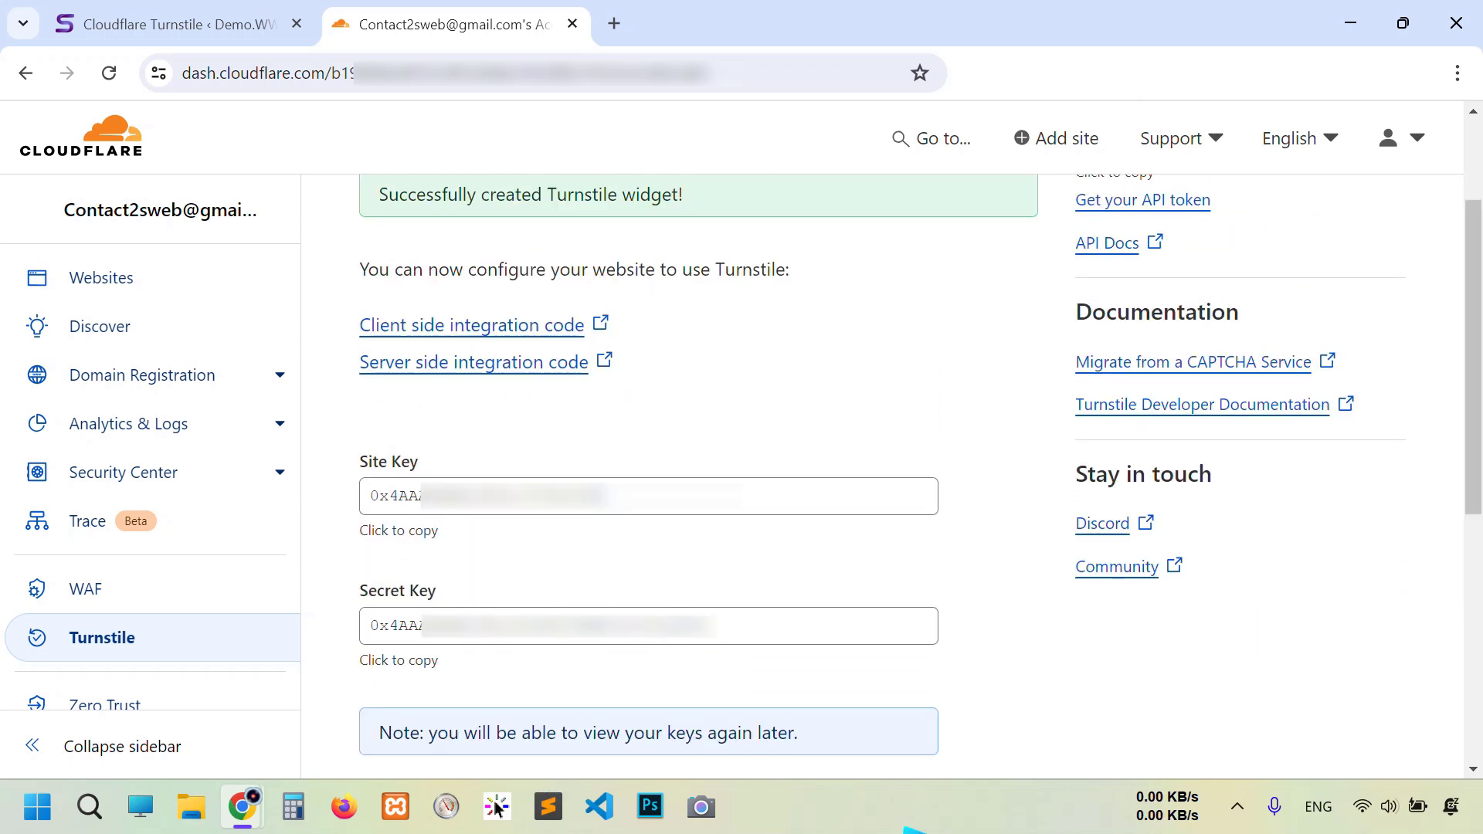
{"action": "left_click", "coordinate": [544, 504]}
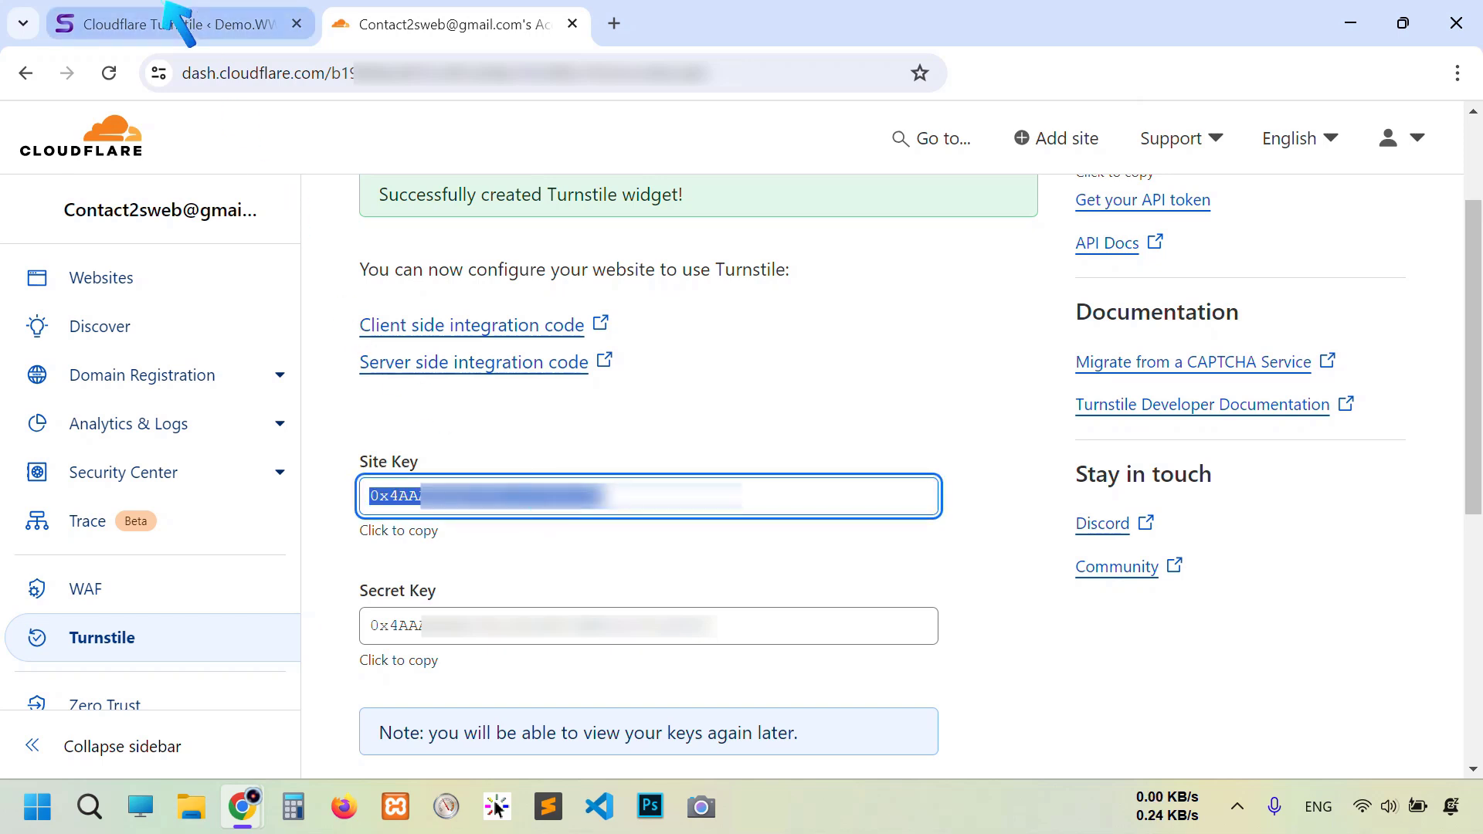
{"action": "left_click", "coordinate": [183, 24]}
{"action": "left_click", "coordinate": [596, 491]}
{"action": "key", "text": "ctrl+v"}
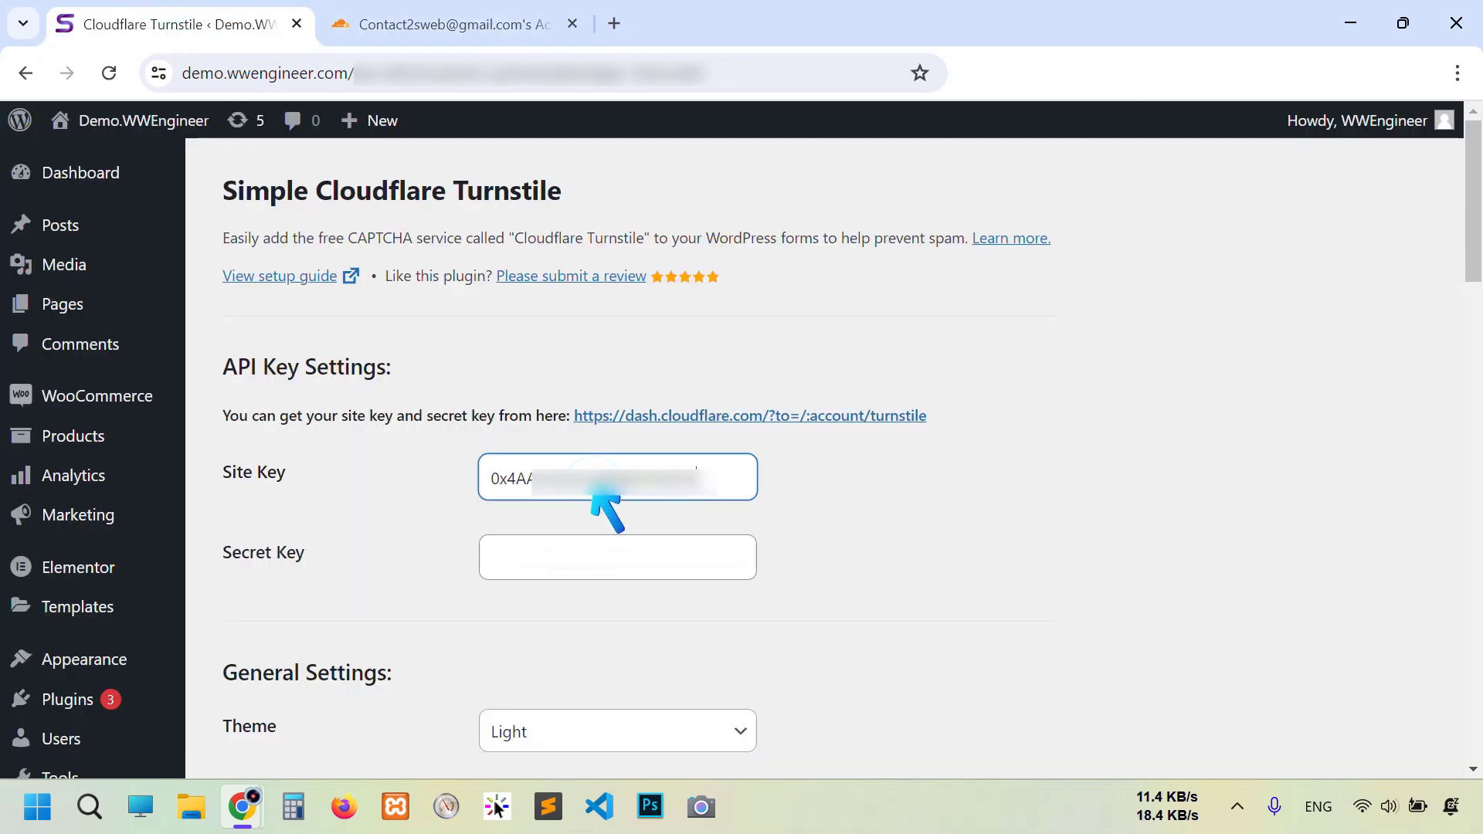
Step: Copy the Cloudflare secret key into the plugin's Secret Key field
{"action": "left_click", "coordinate": [464, 23]}
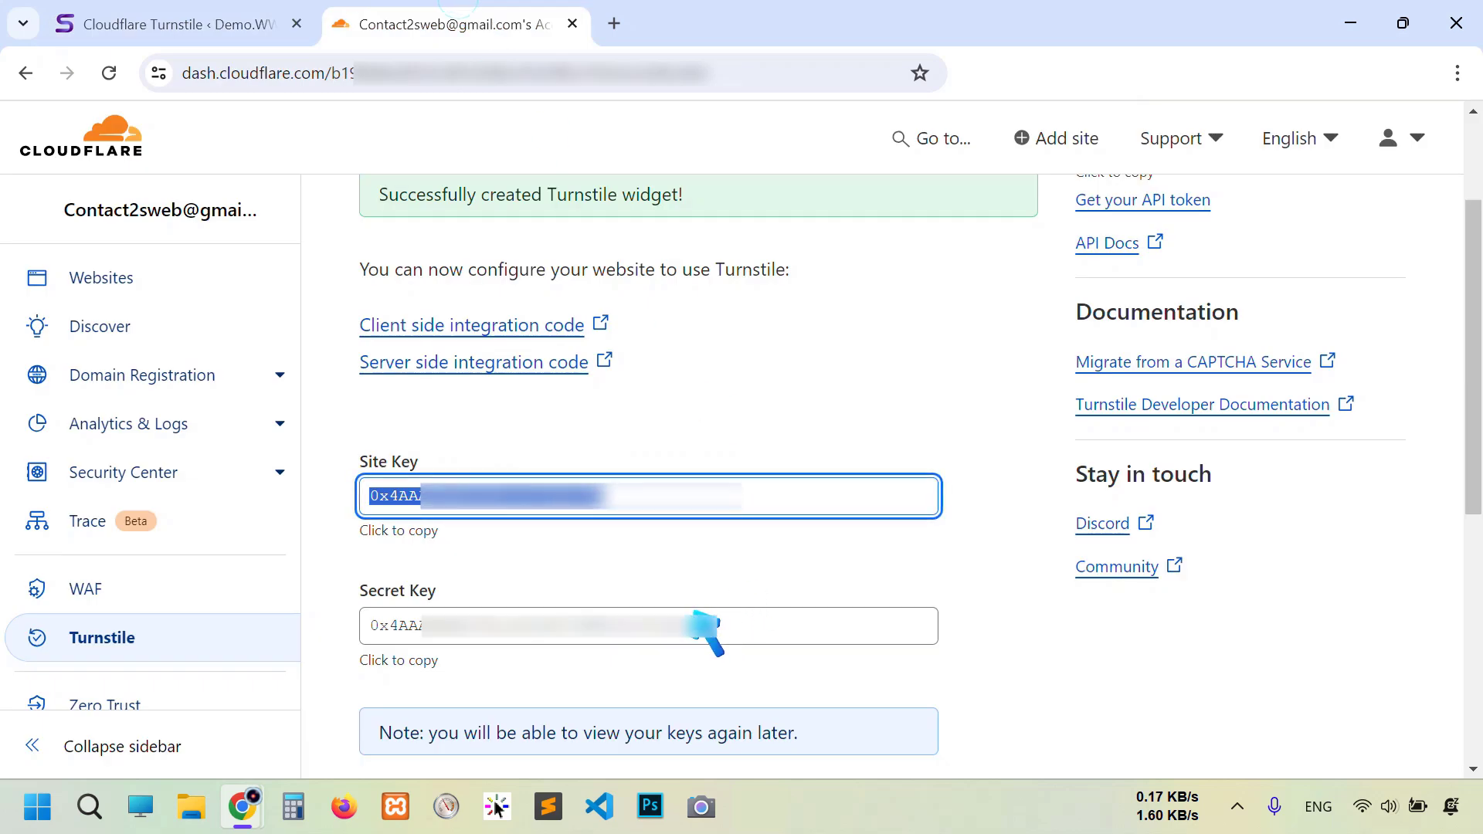
{"action": "left_click", "coordinate": [647, 631]}
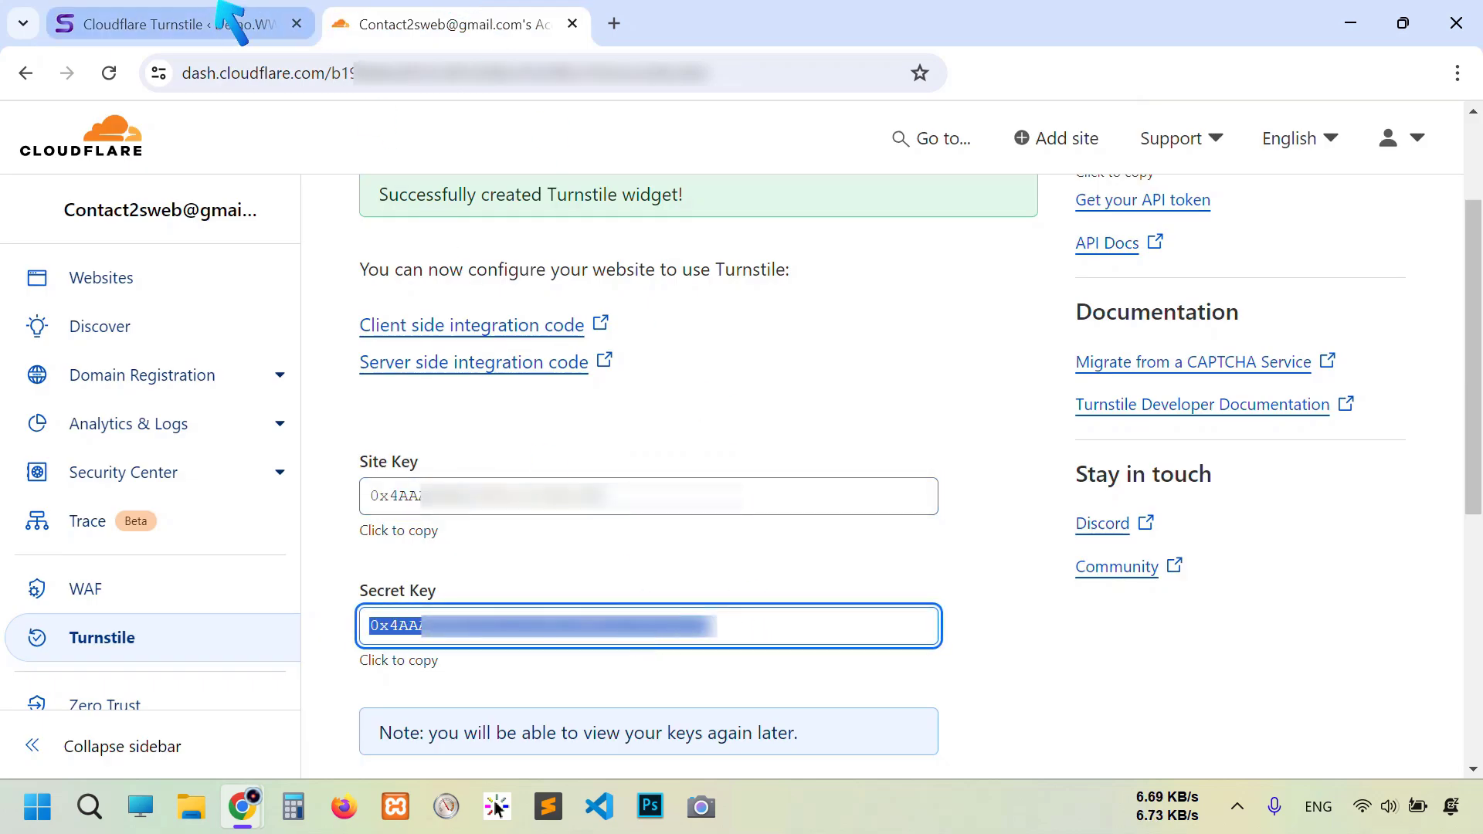
{"action": "left_click", "coordinate": [232, 19]}
{"action": "left_click", "coordinate": [629, 573]}
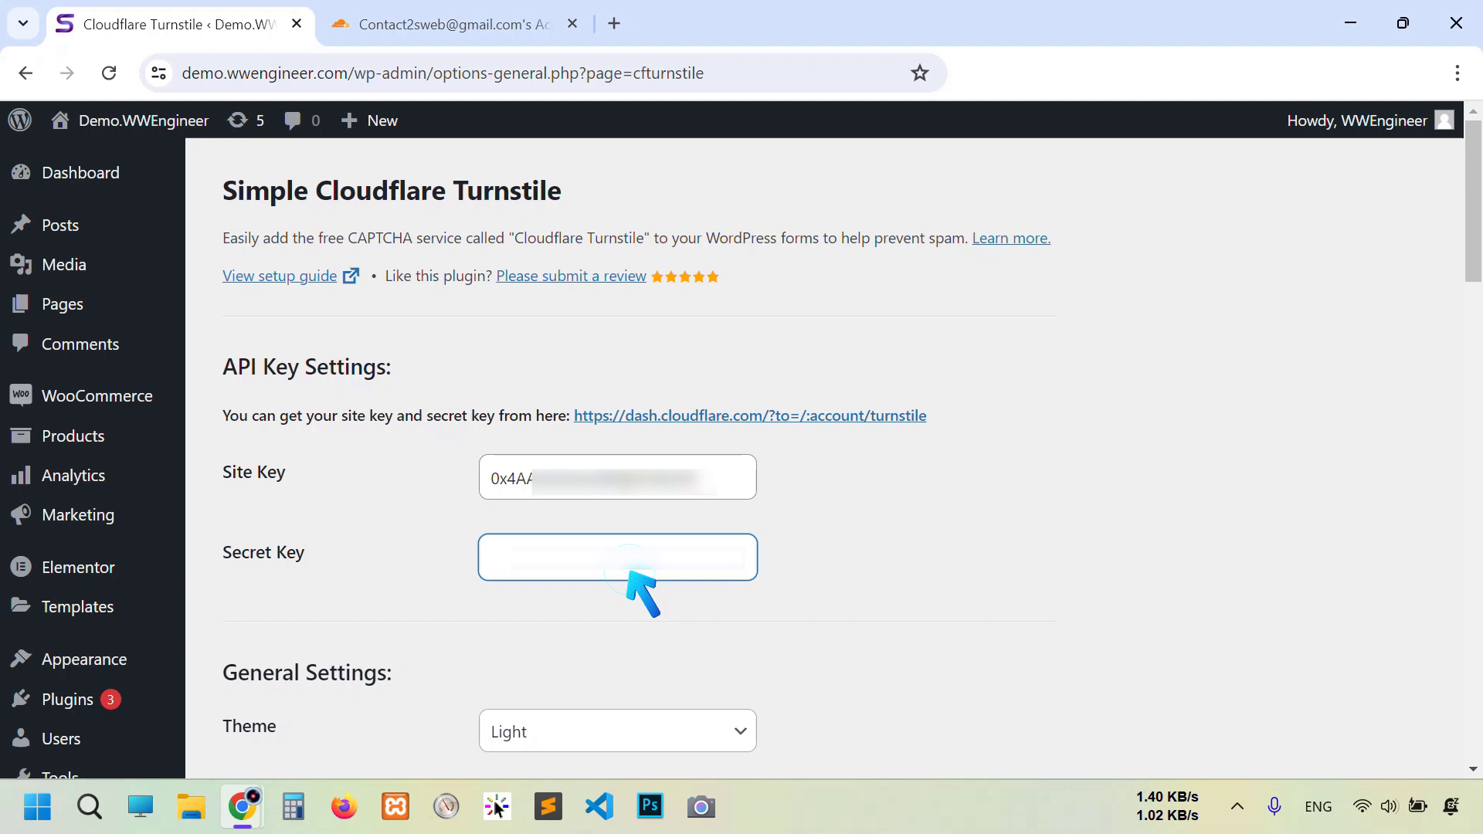
{"action": "key", "text": "ctrl+v"}
{"action": "scroll", "coordinate": [741, 447], "scroll_direction": "down", "scroll_amount": 12}
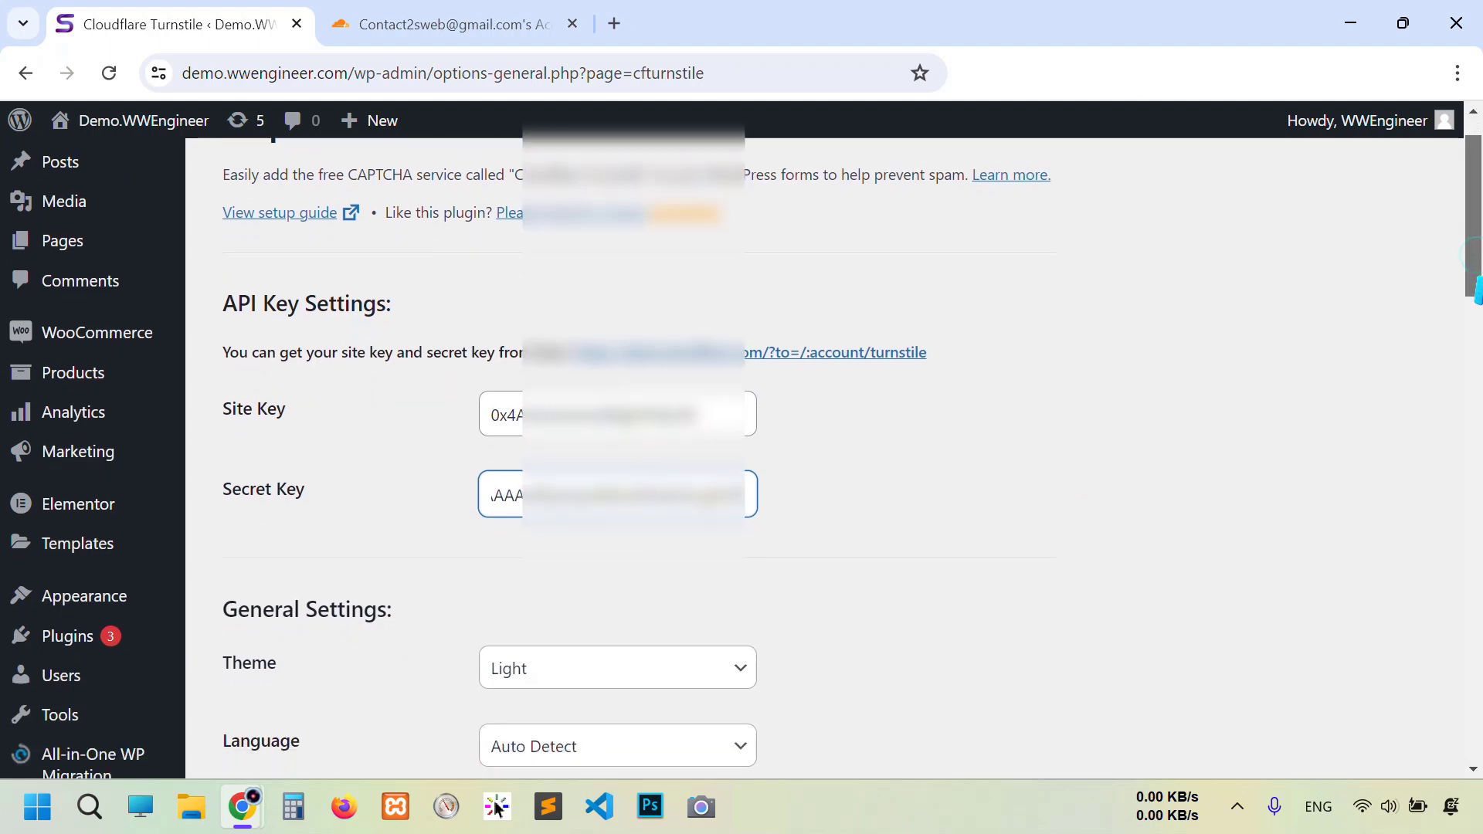
{"action": "scroll", "coordinate": [772, 463], "scroll_direction": "down", "scroll_amount": 8}
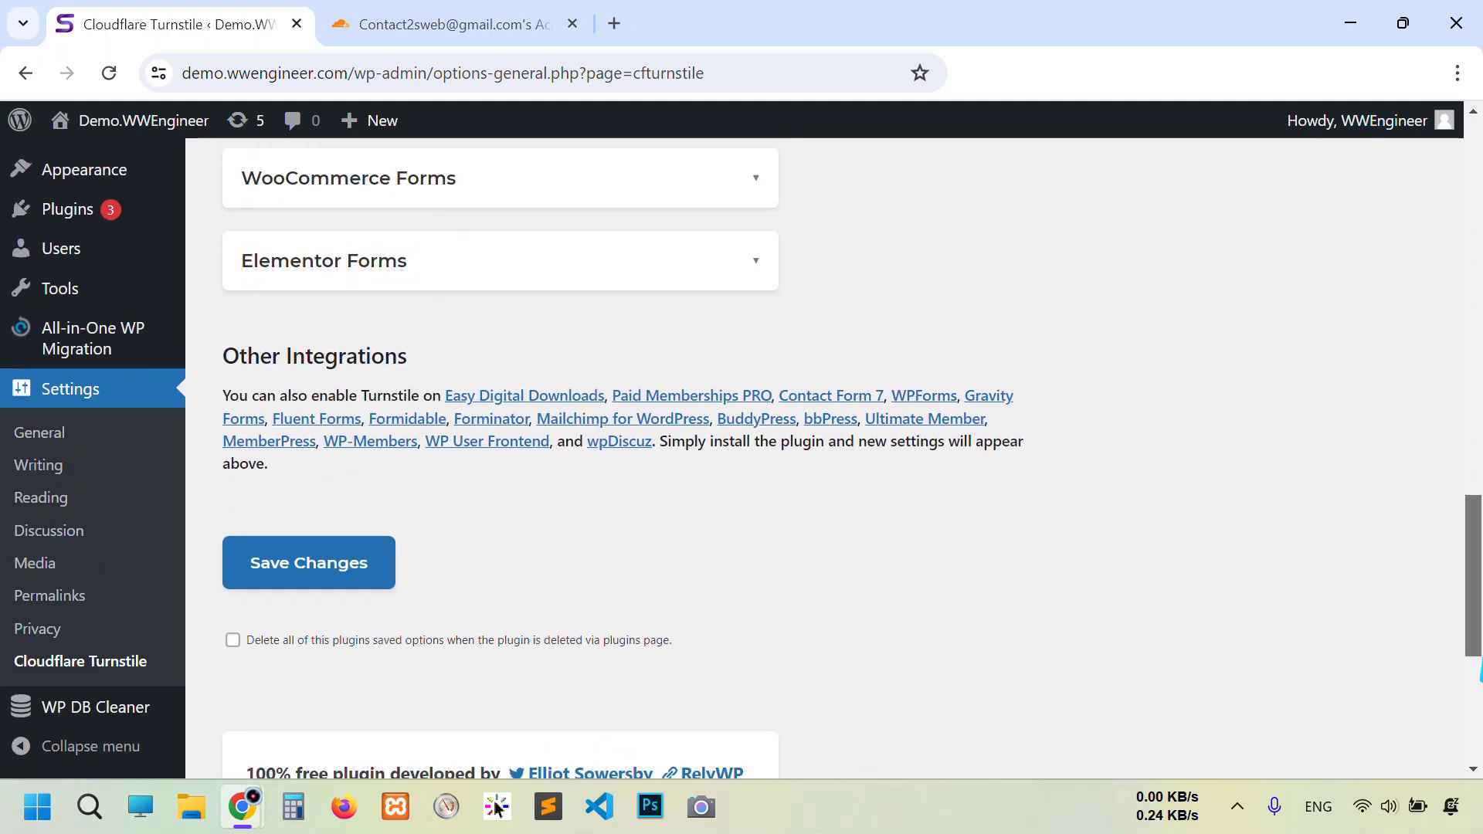
Step: Save the Turnstile keys and run TEST RESPONSE, getting the success message
{"action": "left_click", "coordinate": [363, 388]}
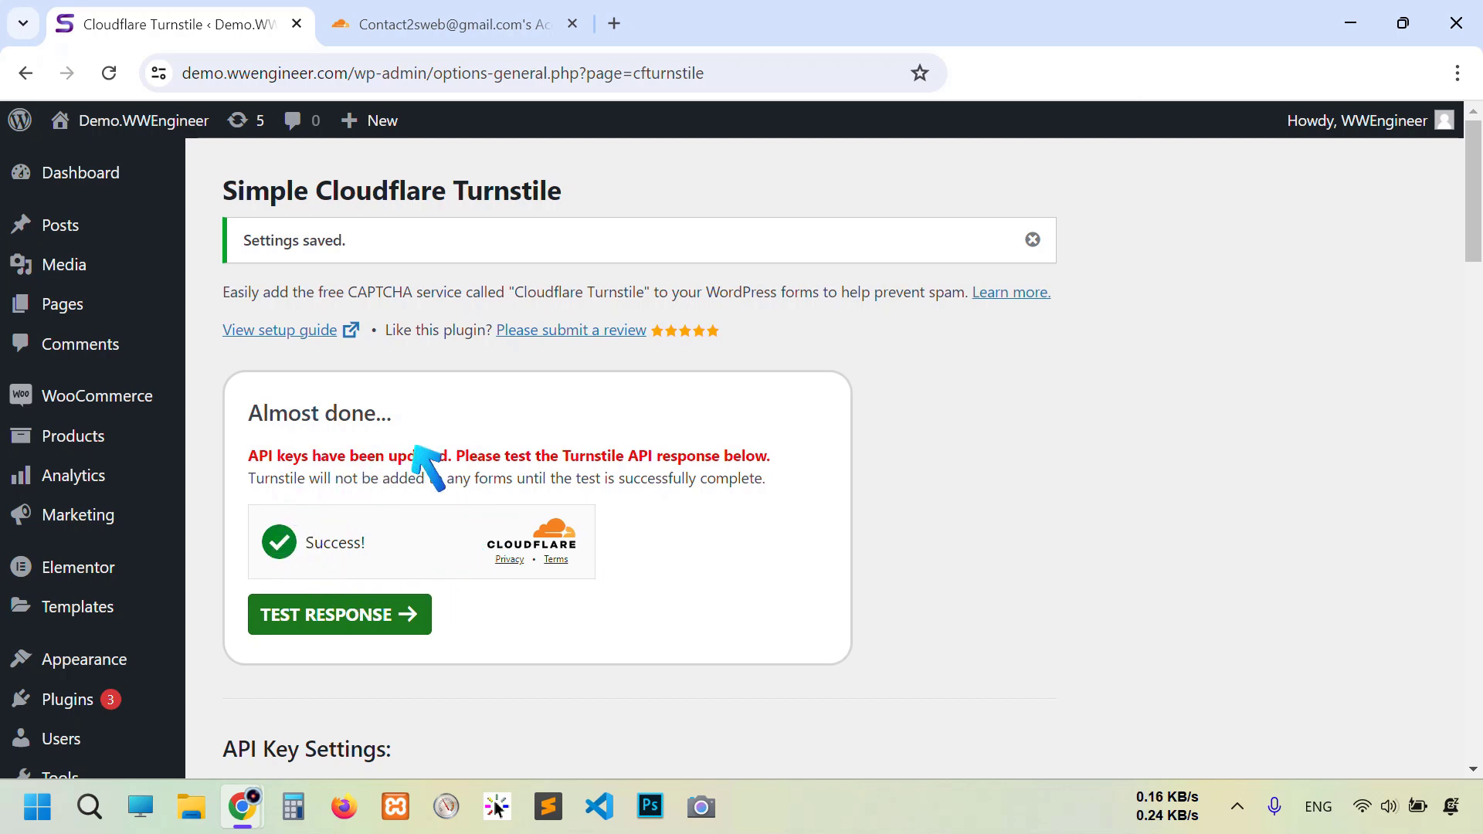
{"action": "left_click", "coordinate": [380, 614]}
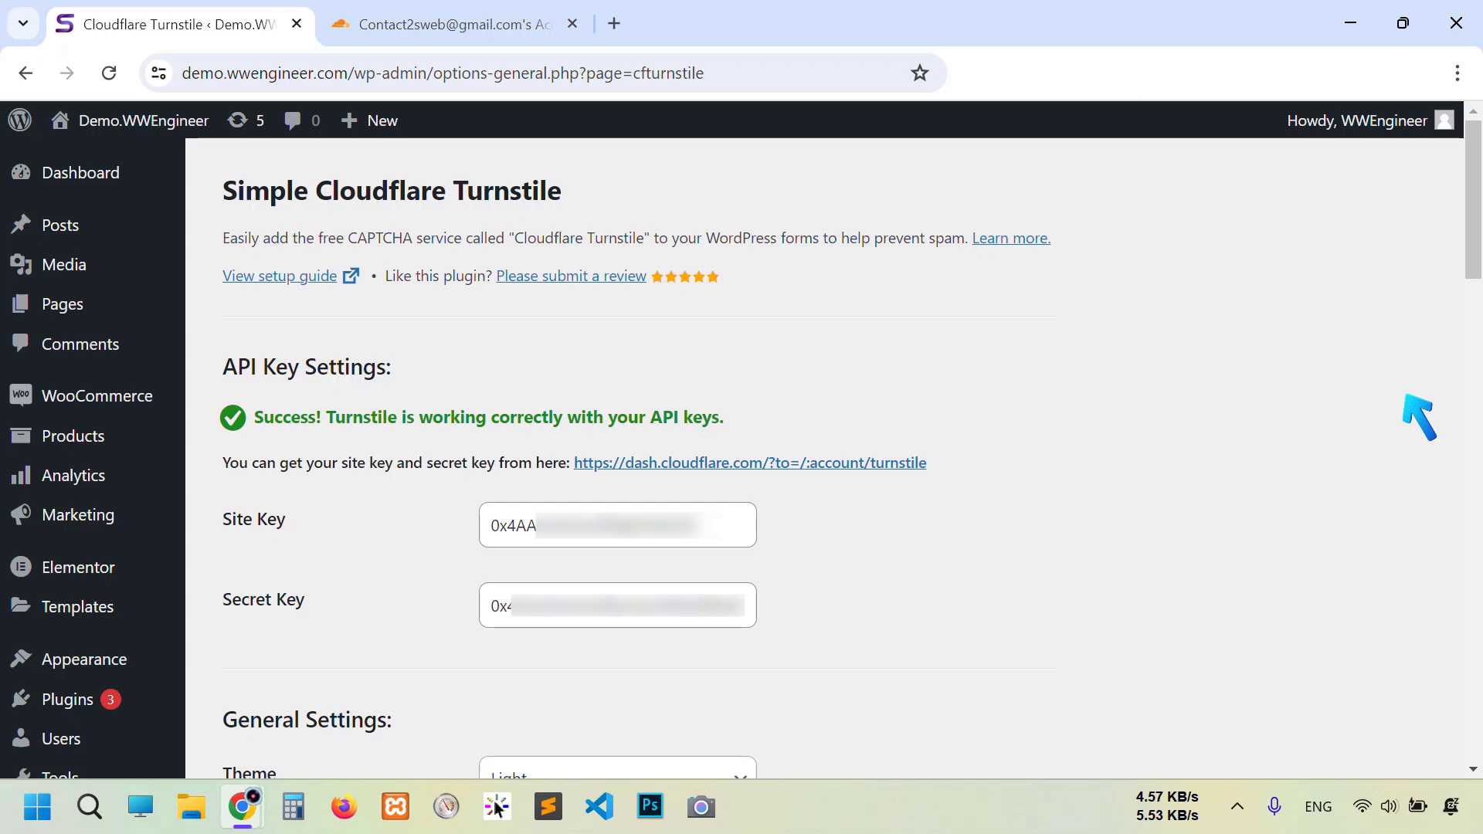
Step: Keep the widget theme Light, review the language, and leave appearance mode on Always
{"action": "left_click_drag", "start_coordinate": [1473, 255], "coordinate": [453, 387]}
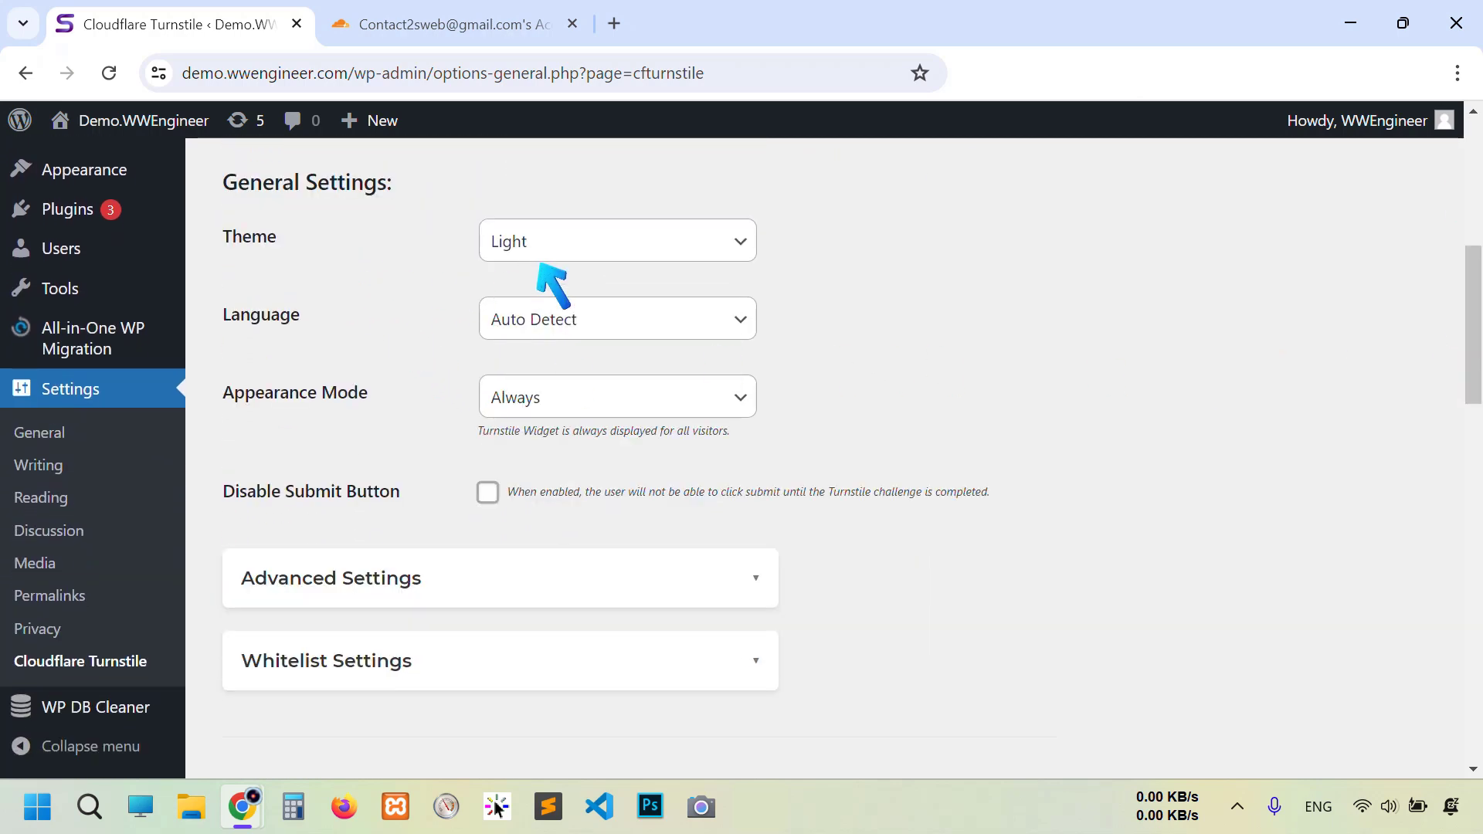
{"action": "left_click", "coordinate": [656, 242]}
{"action": "left_click", "coordinate": [695, 239]}
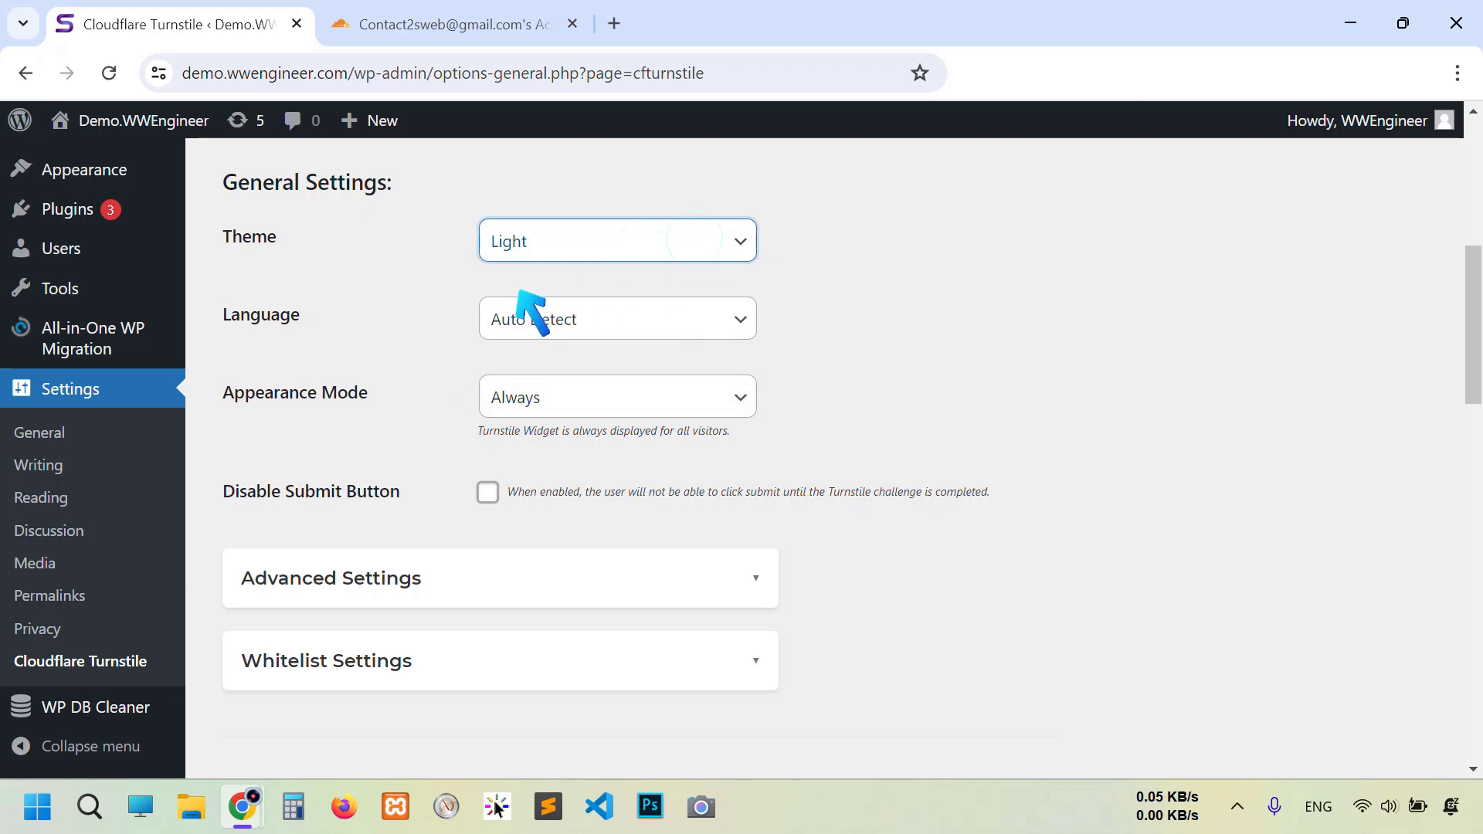
{"action": "left_click", "coordinate": [707, 319]}
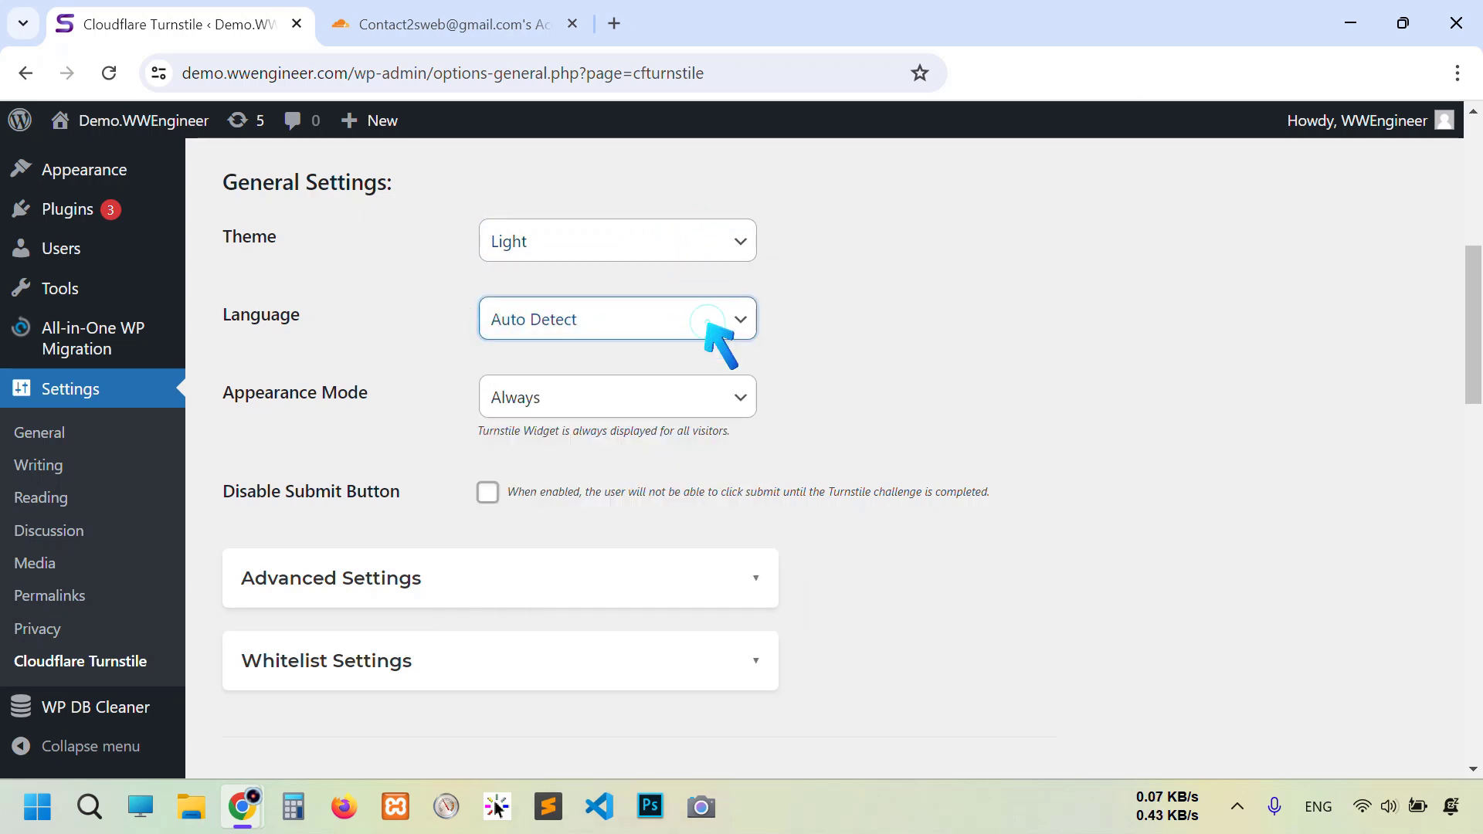
{"action": "left_click", "coordinate": [707, 395]}
{"action": "left_click", "coordinate": [884, 371]}
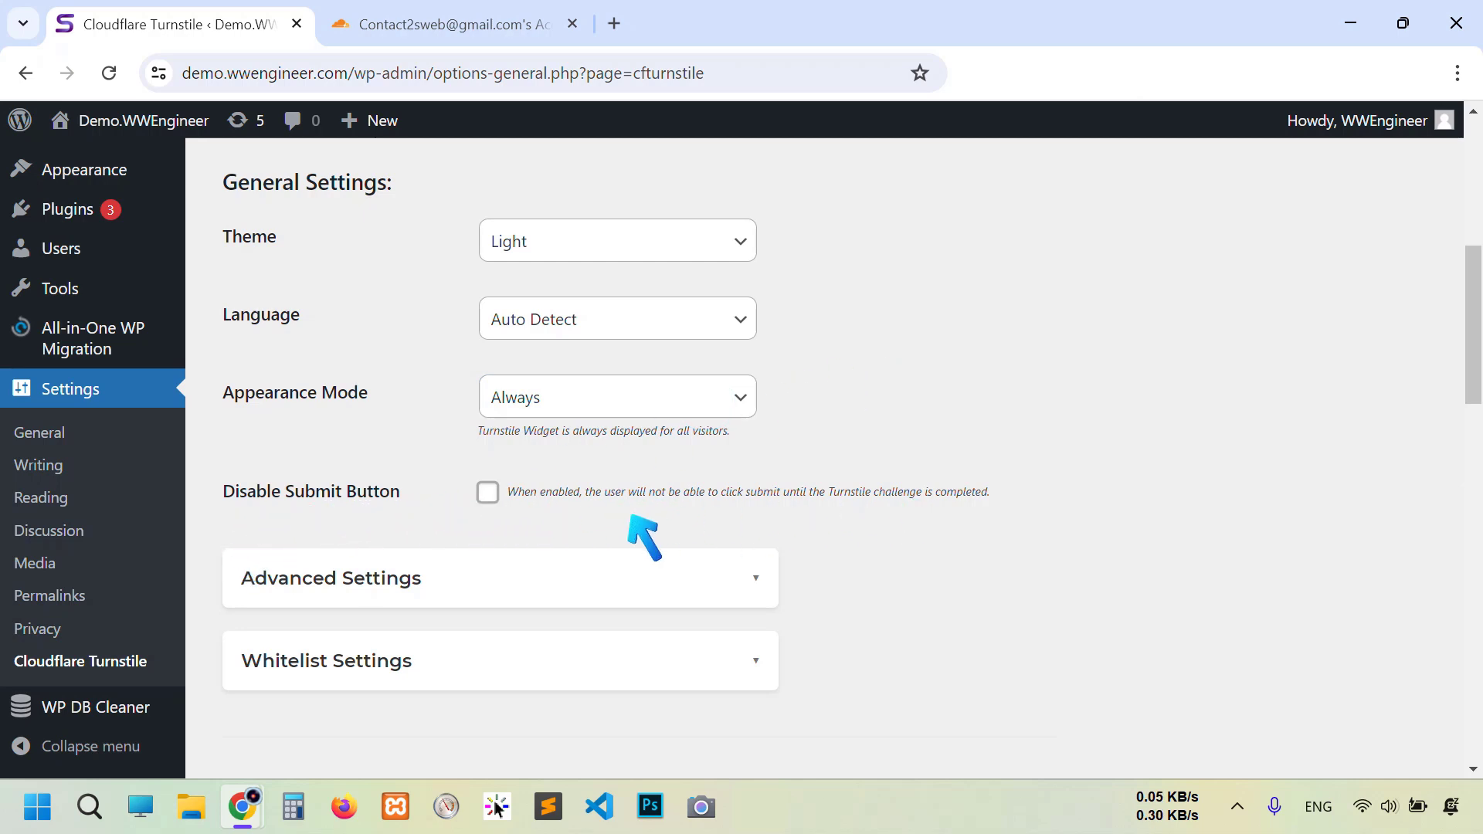
Step: Enable Disable Submit Button and expand Advanced Settings to review the custom error message
{"action": "left_click", "coordinate": [491, 495]}
{"action": "scroll", "coordinate": [714, 474], "scroll_direction": "down", "scroll_amount": 1}
{"action": "left_click", "coordinate": [715, 471]}
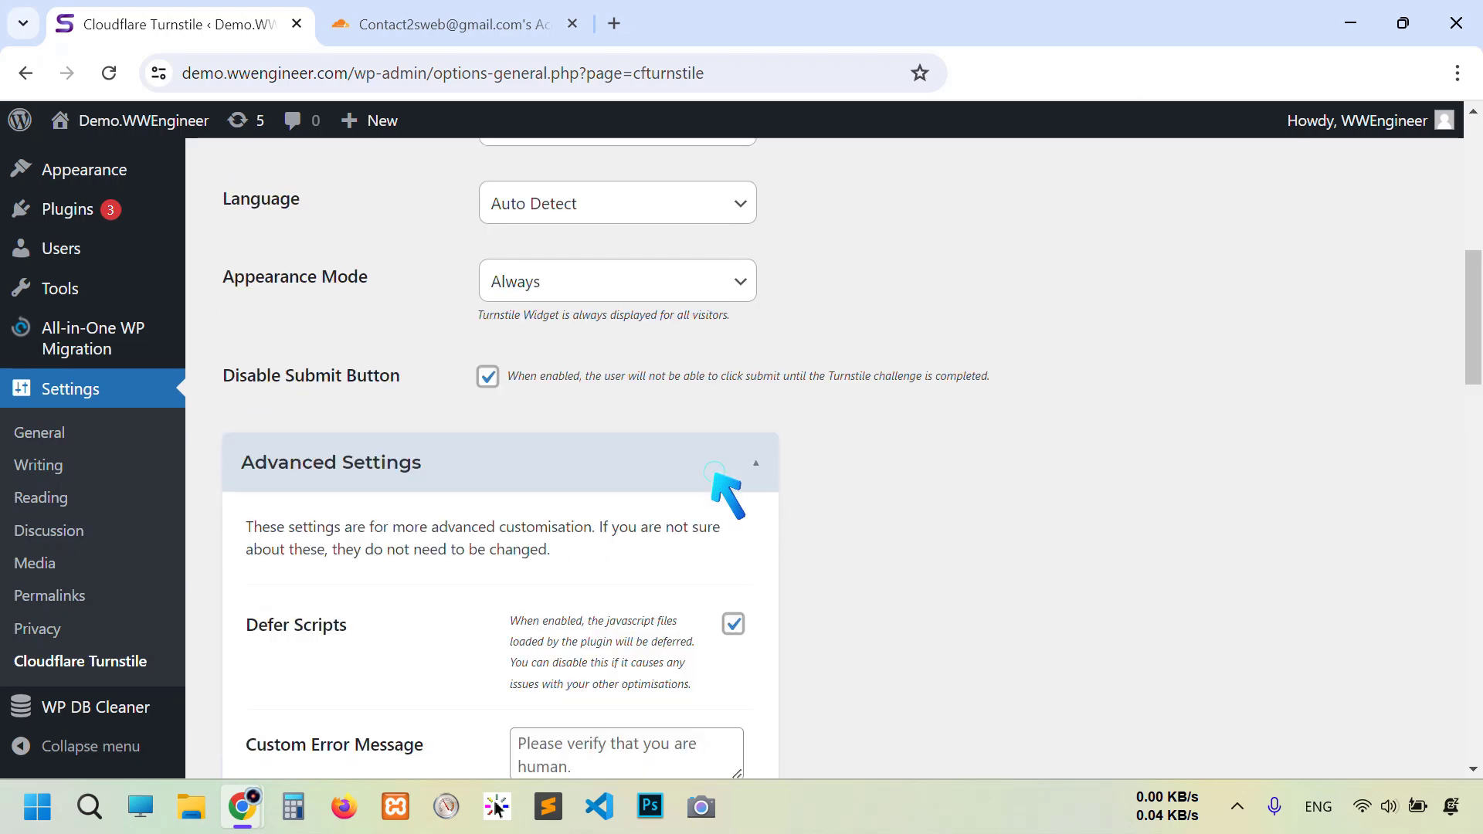
{"action": "scroll", "coordinate": [726, 494], "scroll_direction": "down", "scroll_amount": 2}
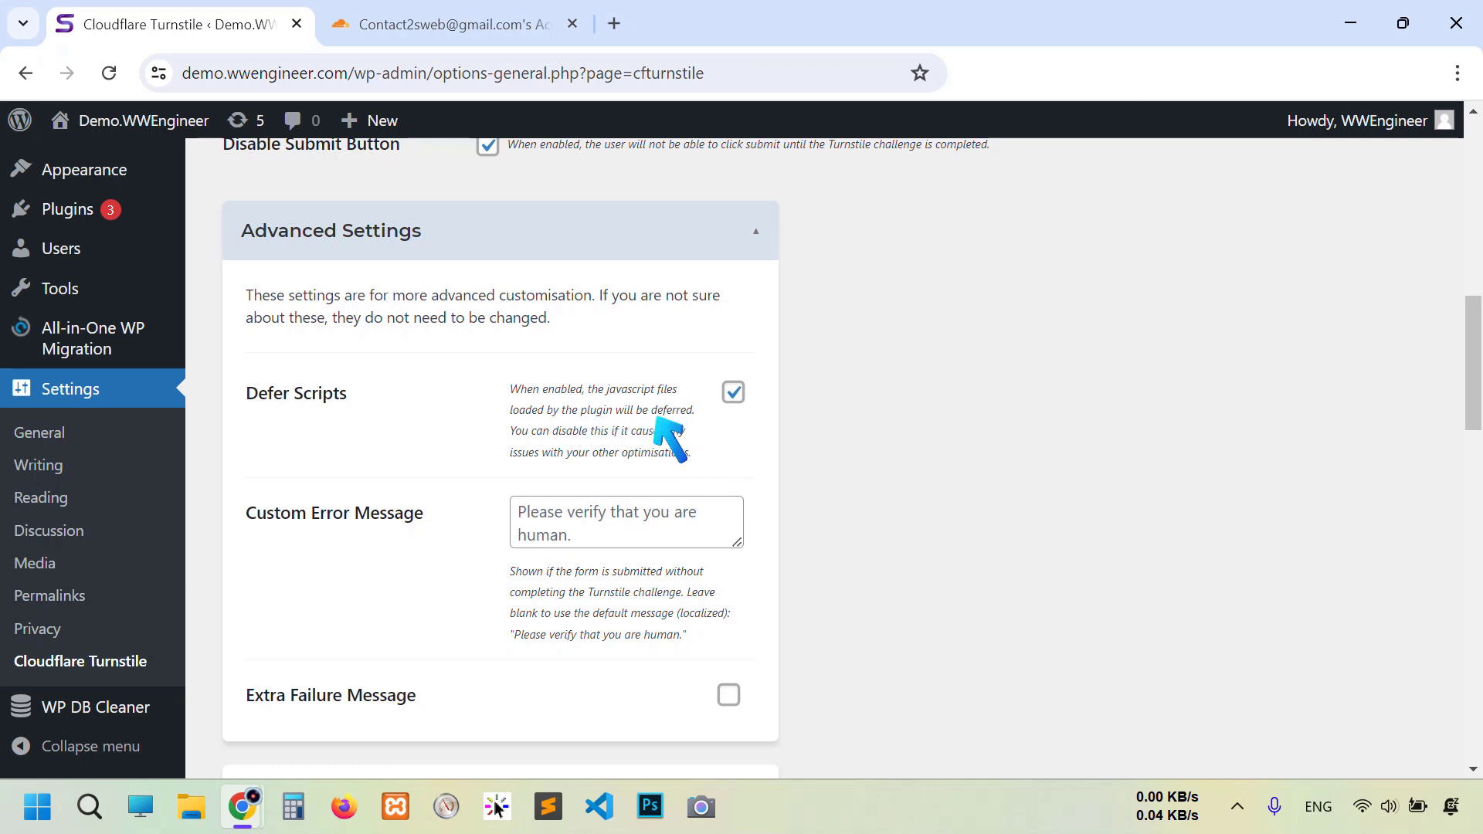
{"action": "scroll", "coordinate": [627, 388], "scroll_direction": "down", "scroll_amount": 1}
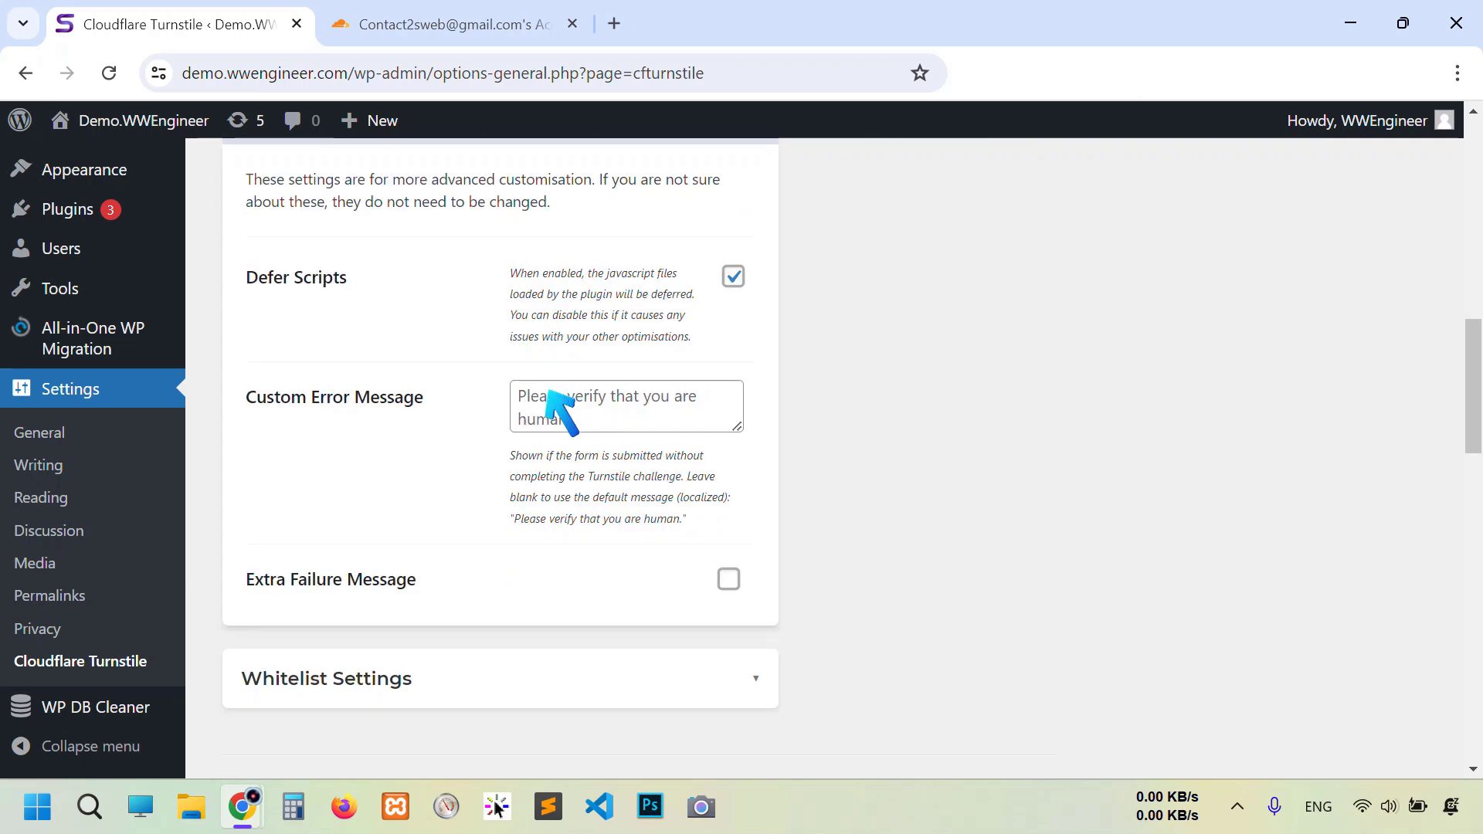
{"action": "left_click", "coordinate": [587, 398]}
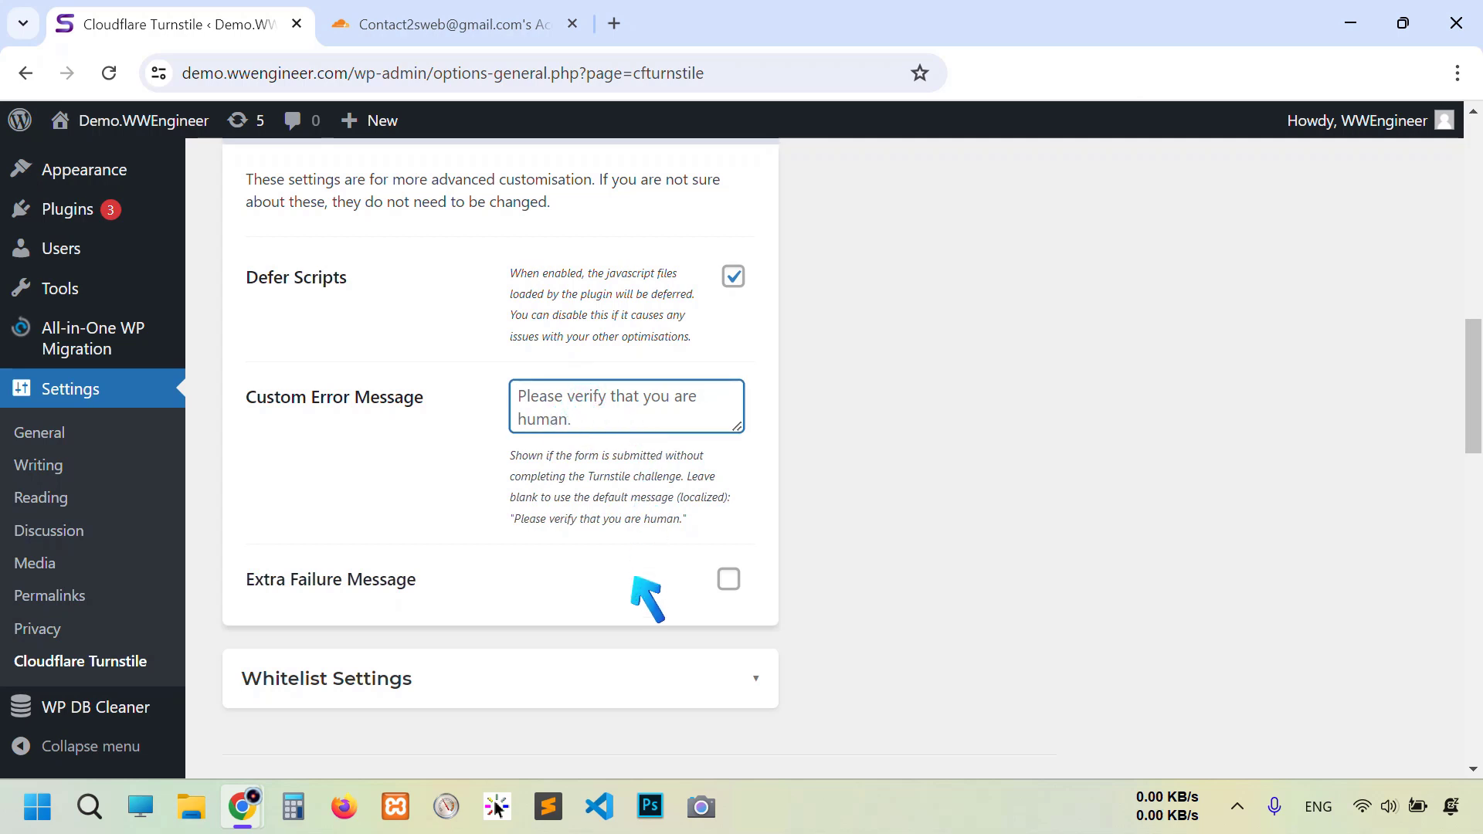
Step: Expand Whitelist Settings, leave its fields empty, and move down to the Default WordPress Forms list
{"action": "scroll", "coordinate": [634, 570], "scroll_direction": "down", "scroll_amount": 3}
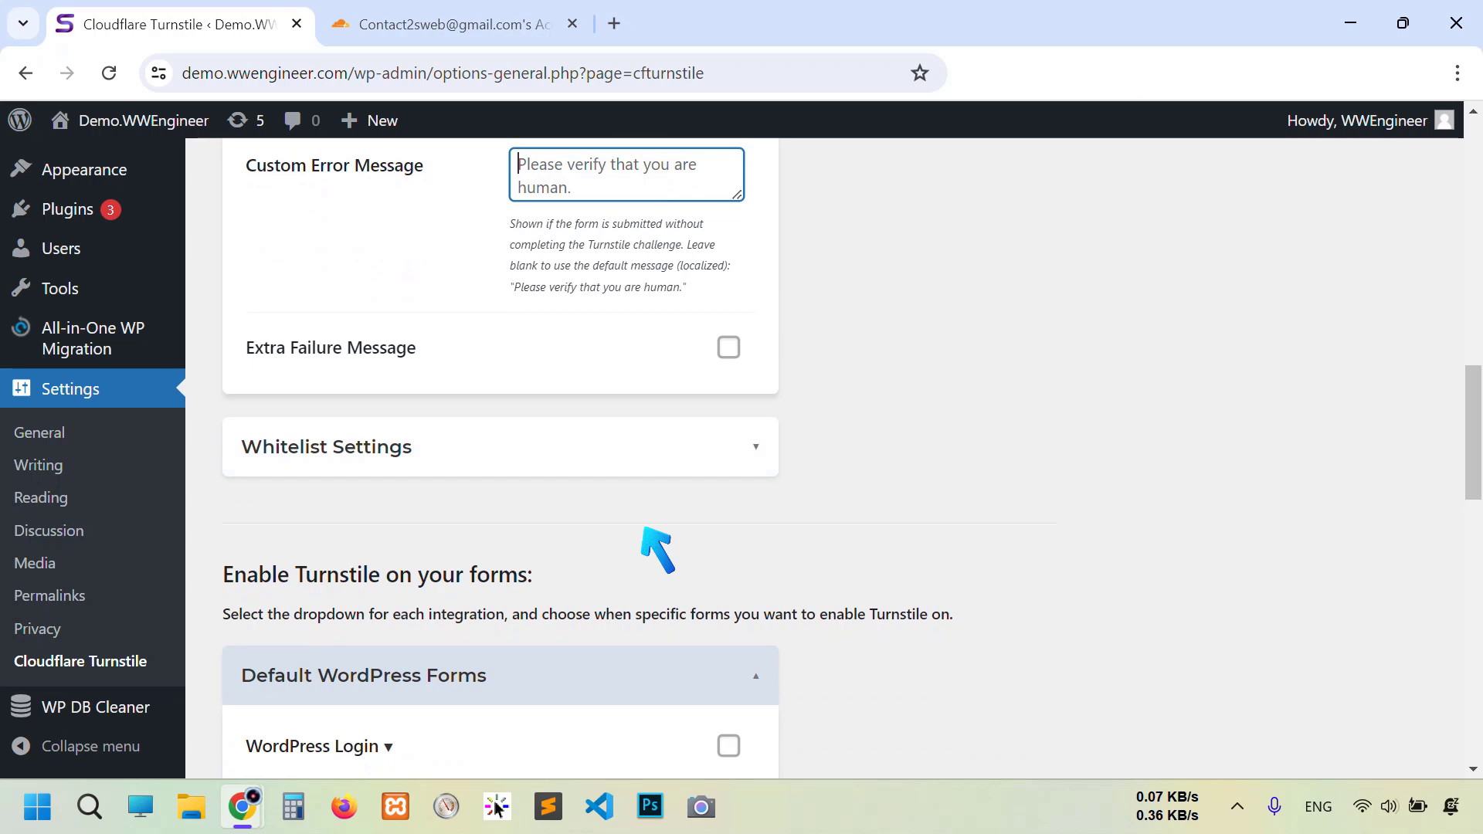
{"action": "left_click", "coordinate": [702, 463]}
{"action": "scroll", "coordinate": [702, 468], "scroll_direction": "down", "scroll_amount": 3}
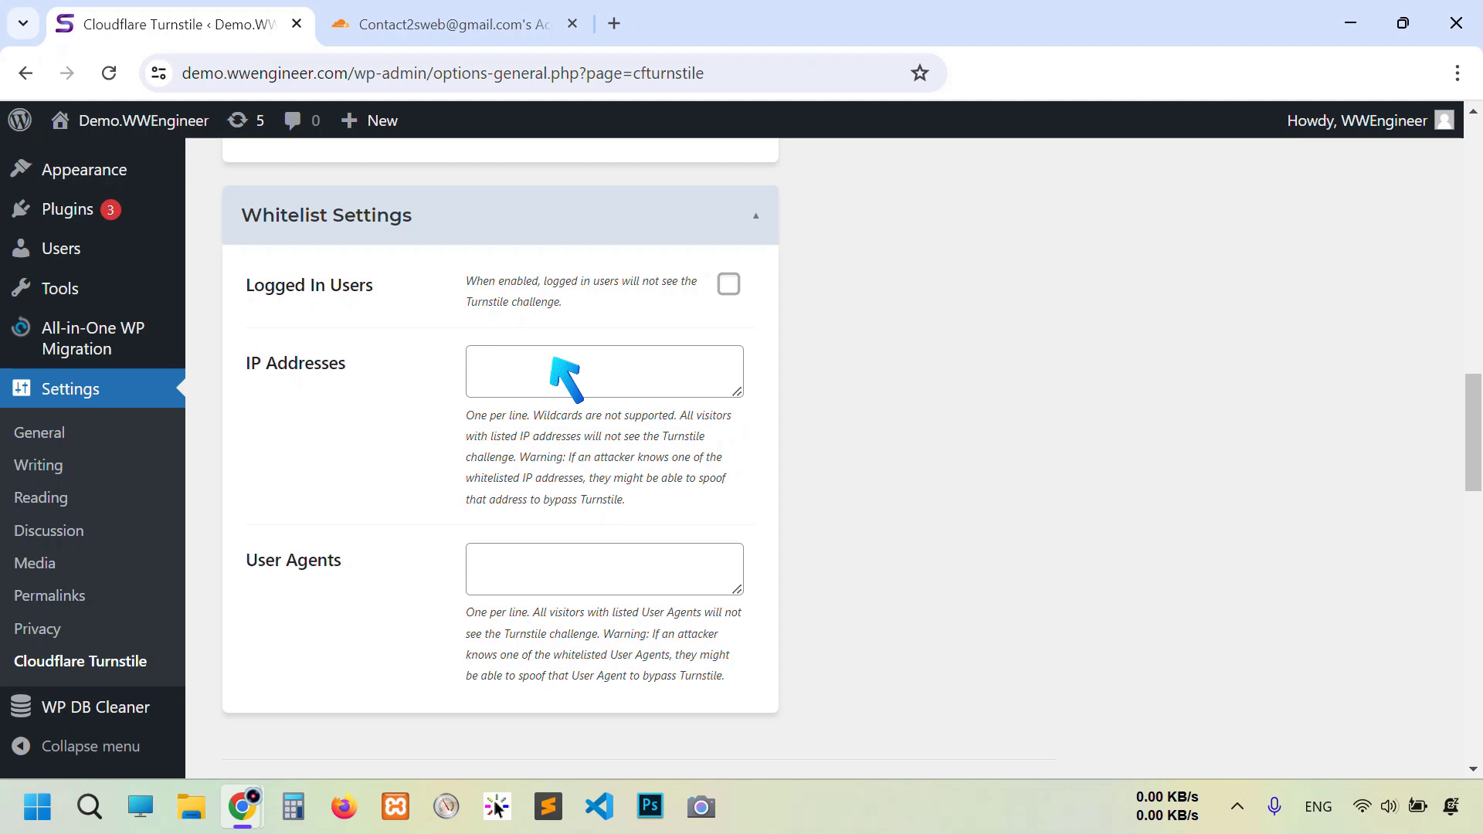
{"action": "scroll", "coordinate": [568, 356], "scroll_direction": "down", "scroll_amount": 1}
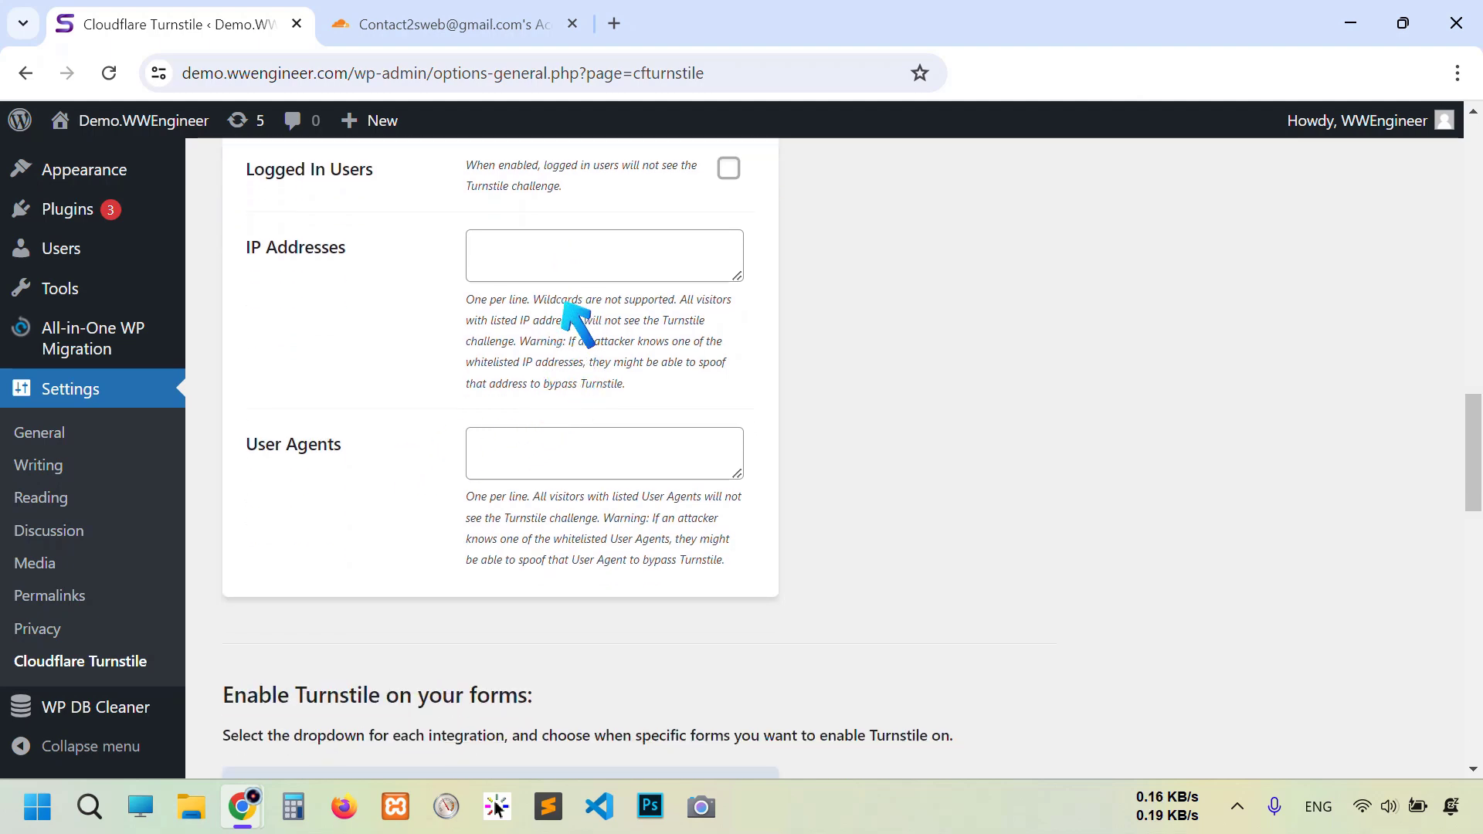
{"action": "scroll", "coordinate": [645, 387], "scroll_direction": "down", "scroll_amount": 2}
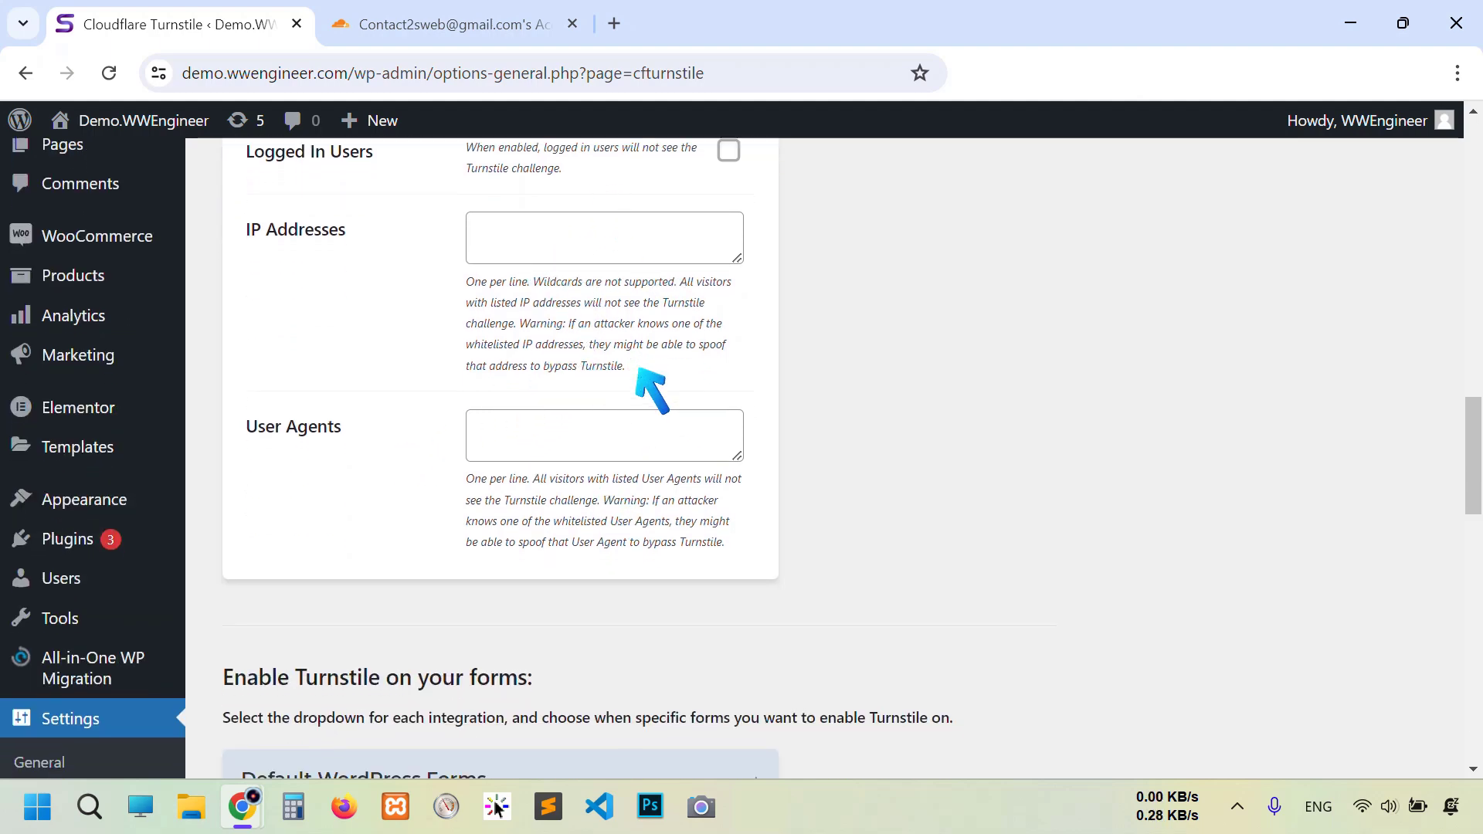
{"action": "scroll", "coordinate": [653, 390], "scroll_direction": "down", "scroll_amount": 1}
{"action": "scroll", "coordinate": [563, 381], "scroll_direction": "down", "scroll_amount": 1}
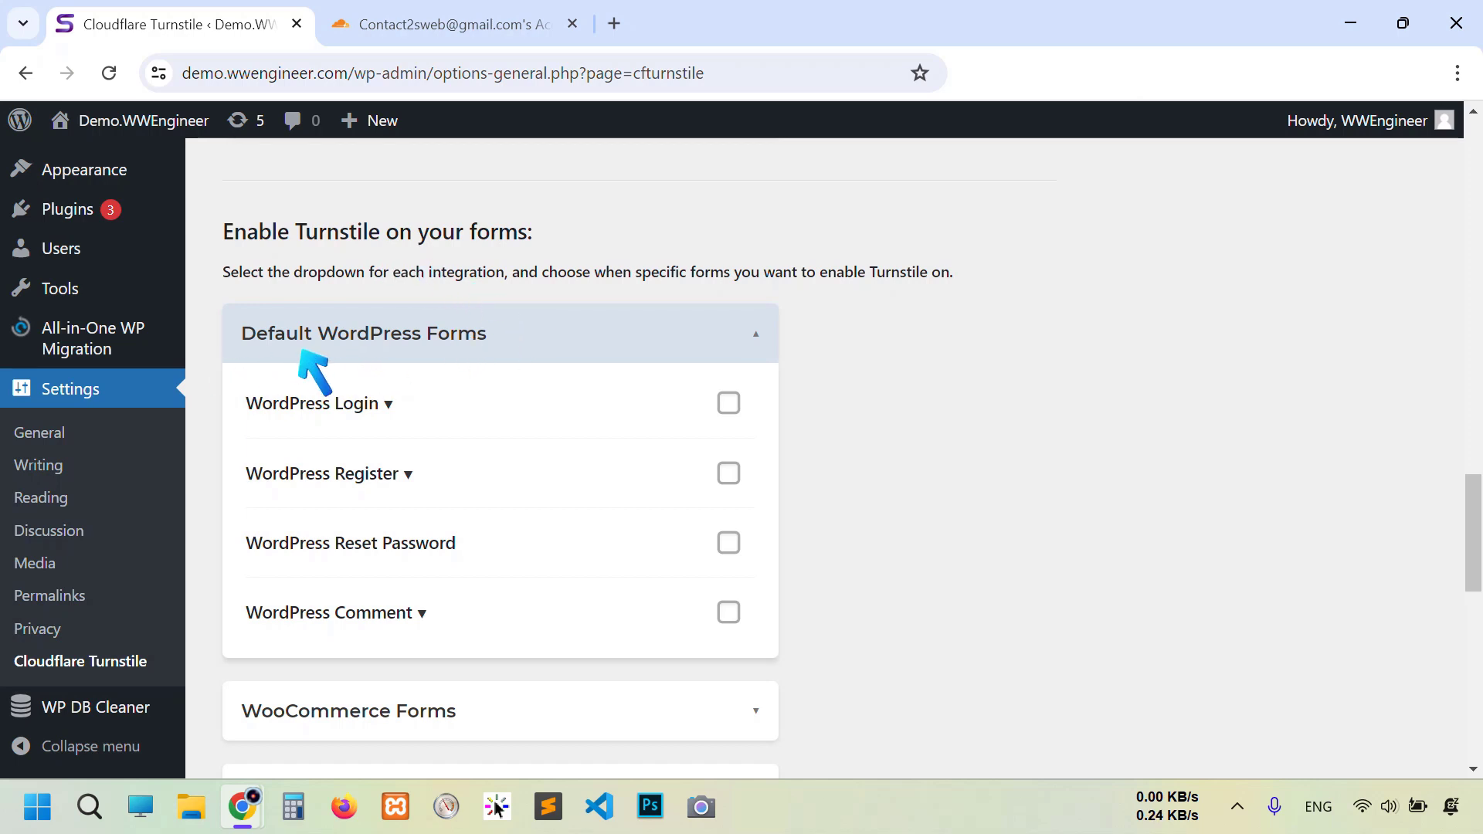
Step: Scroll through the Default WordPress Forms section to find the WordPress Login option
{"action": "scroll", "coordinate": [494, 348], "scroll_direction": "down", "scroll_amount": 1}
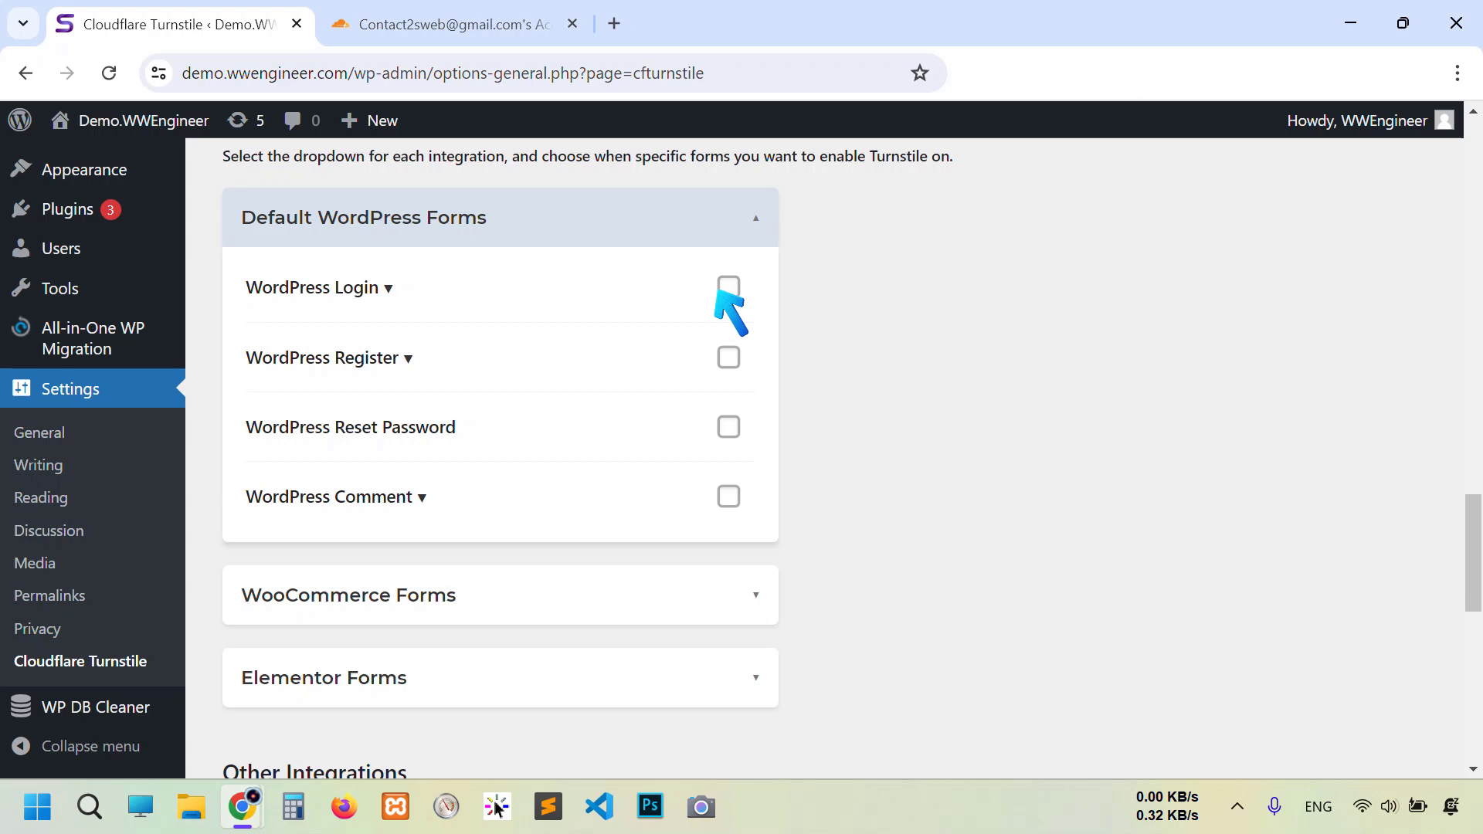
{"action": "scroll", "coordinate": [570, 430], "scroll_direction": "down", "scroll_amount": 3}
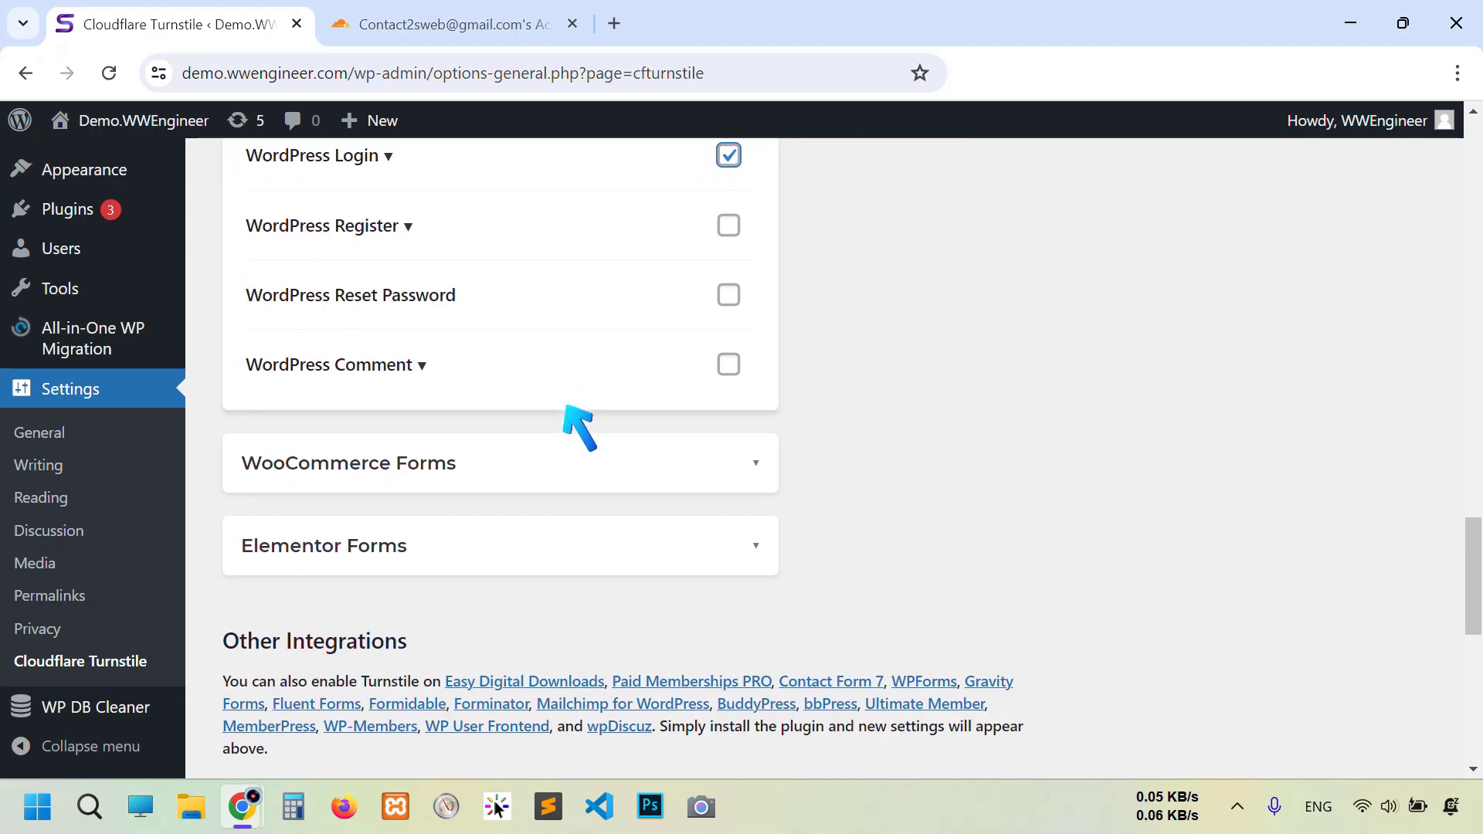
{"action": "scroll", "coordinate": [82, 446], "scroll_direction": "up", "scroll_amount": 5}
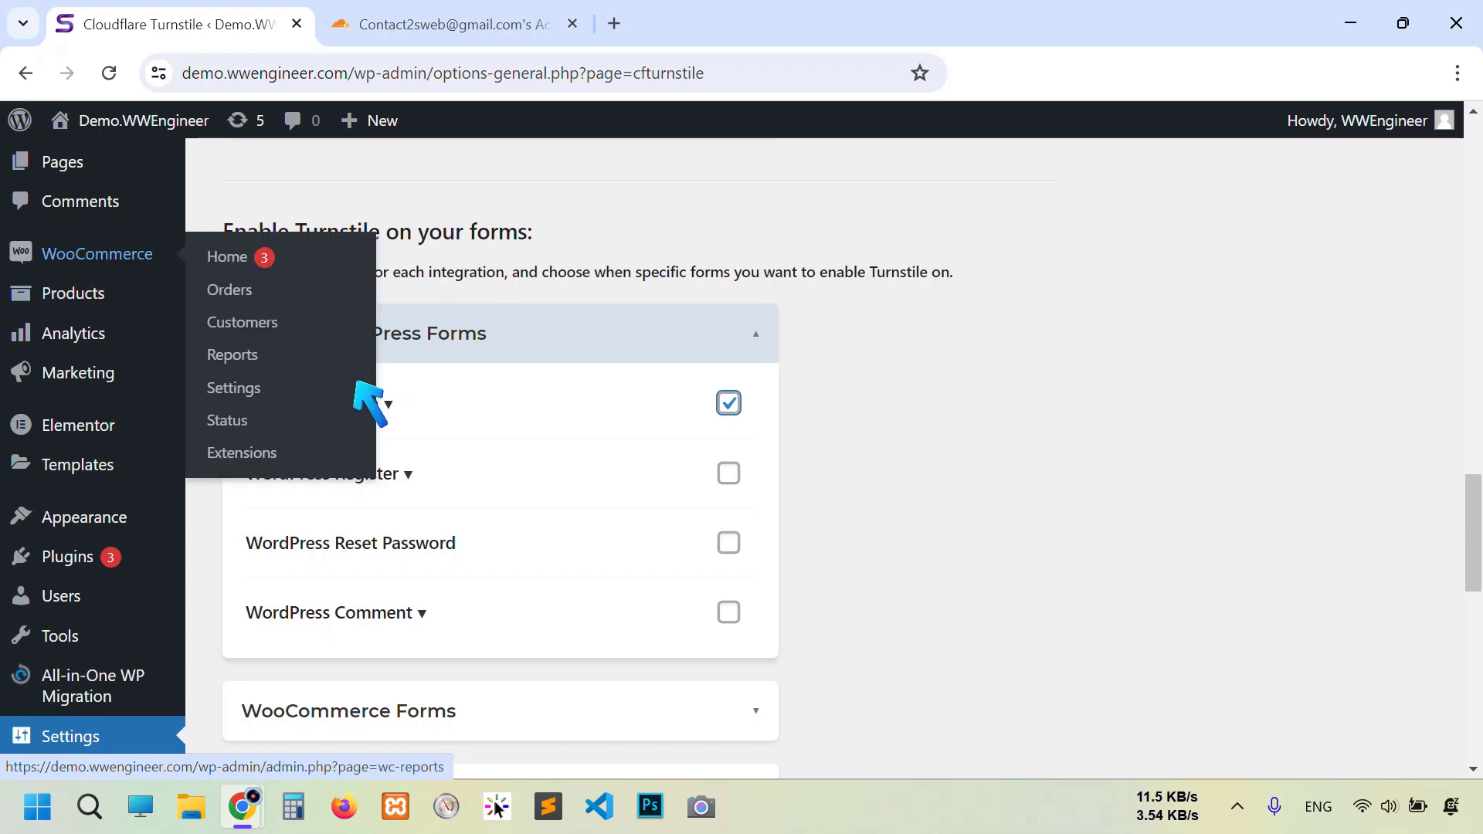
{"action": "scroll", "coordinate": [647, 395], "scroll_direction": "down", "scroll_amount": 6}
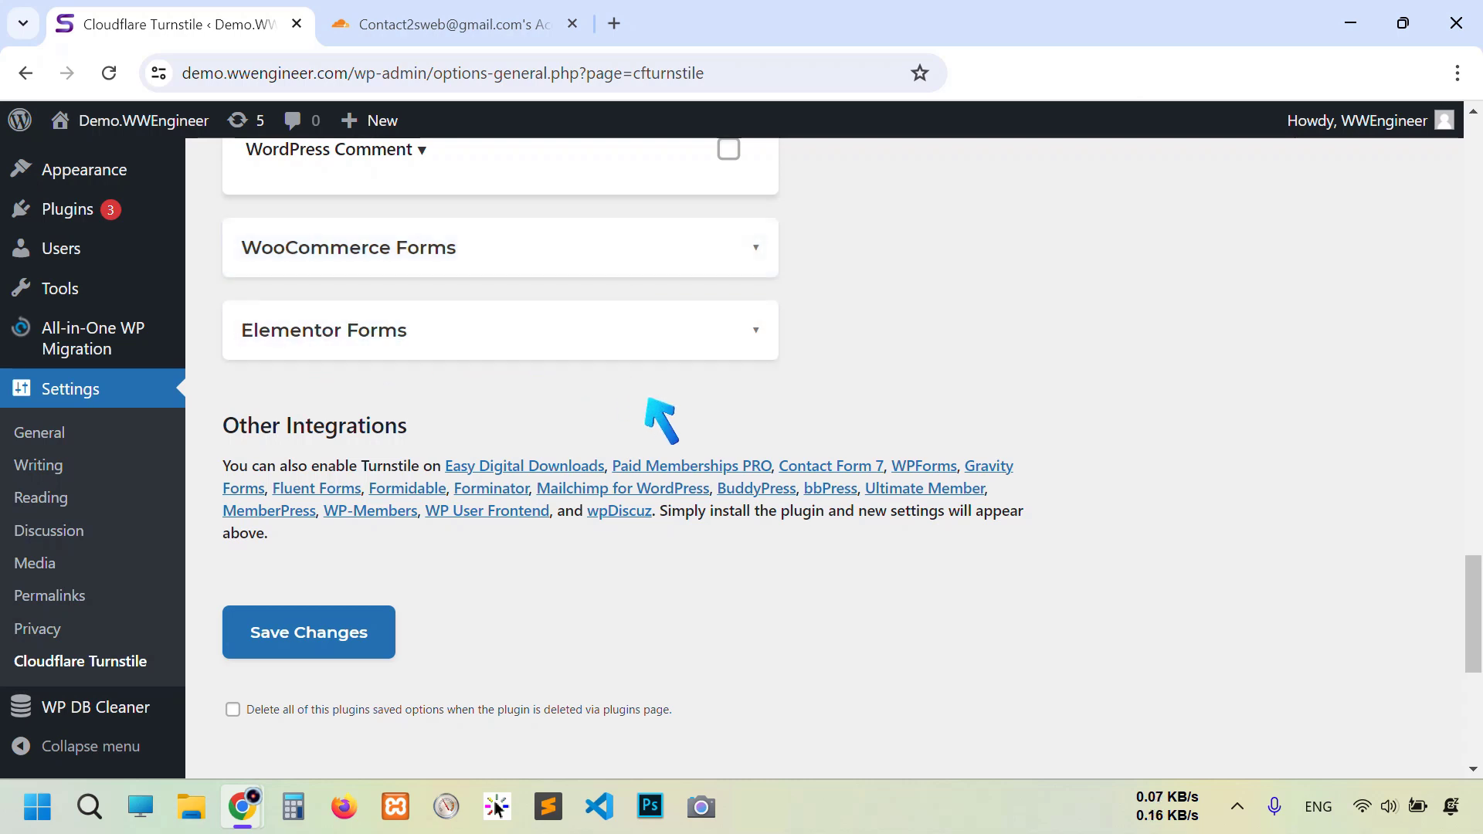
Step: Deactivate the WooCommerce plugin from the installed Plugins list
{"action": "left_click", "coordinate": [76, 216]}
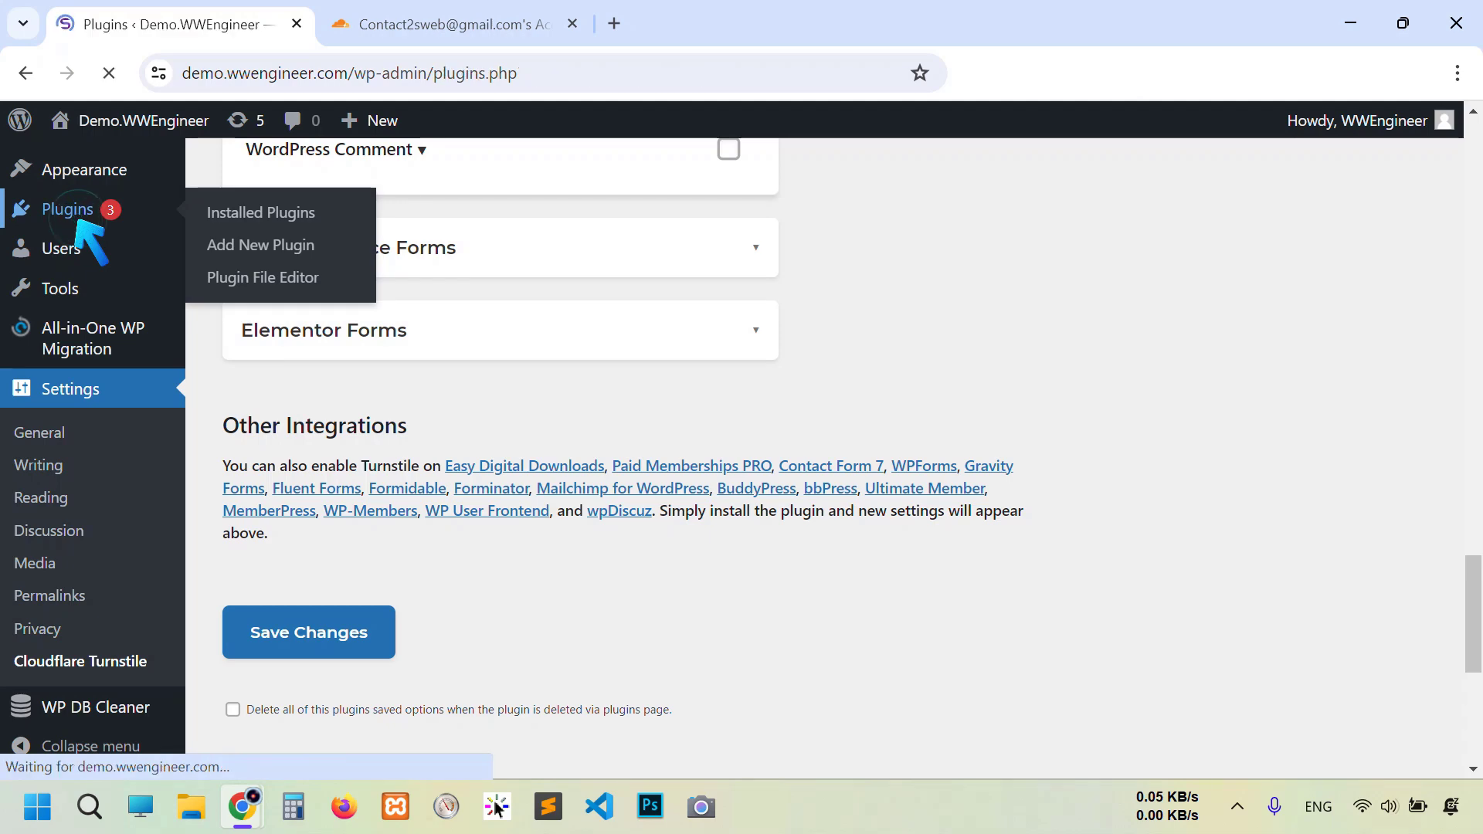
{"action": "scroll", "coordinate": [579, 456], "scroll_direction": "down", "scroll_amount": 5}
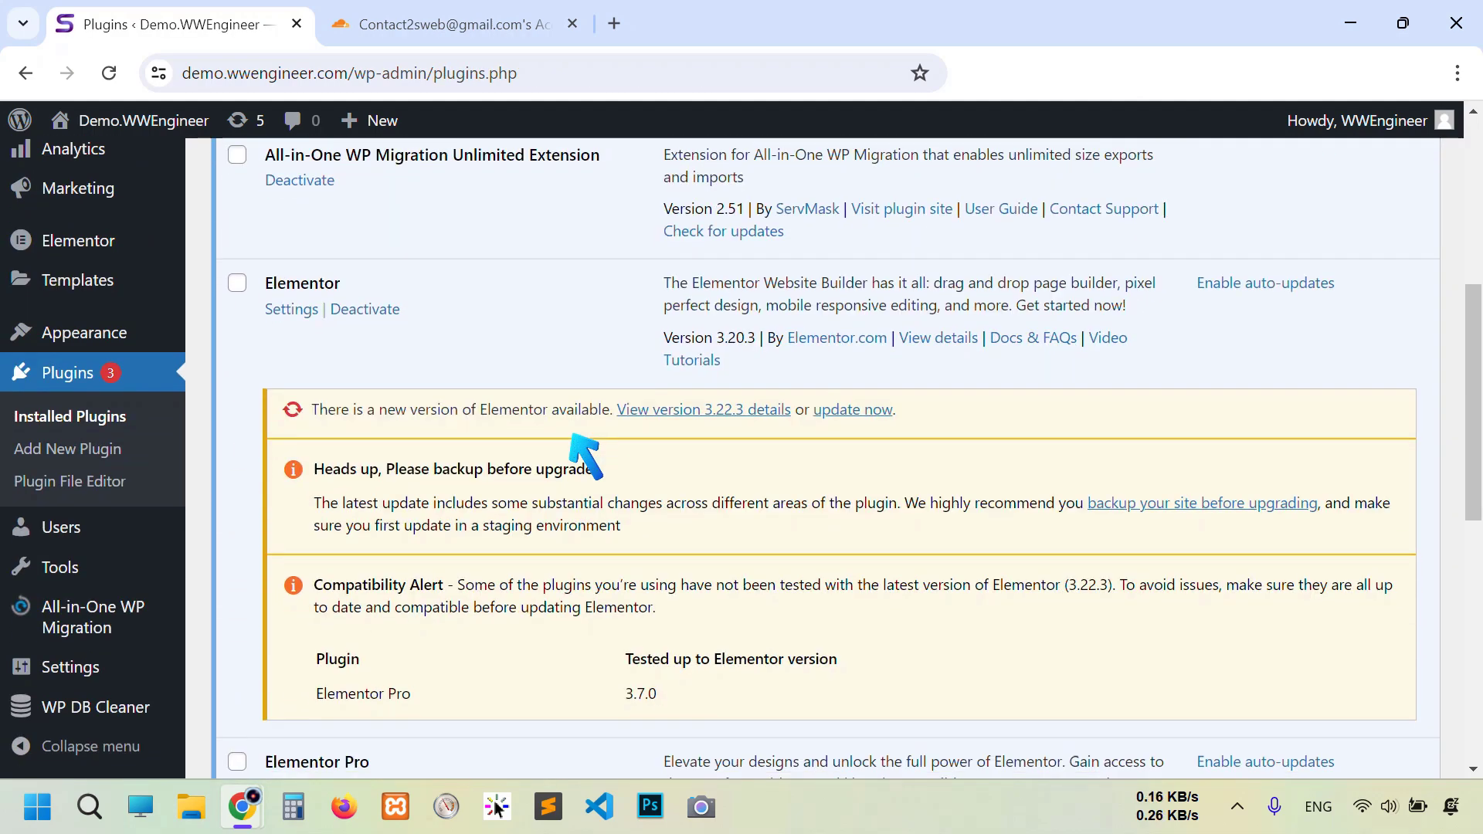
{"action": "scroll", "coordinate": [575, 438], "scroll_direction": "down", "scroll_amount": 9}
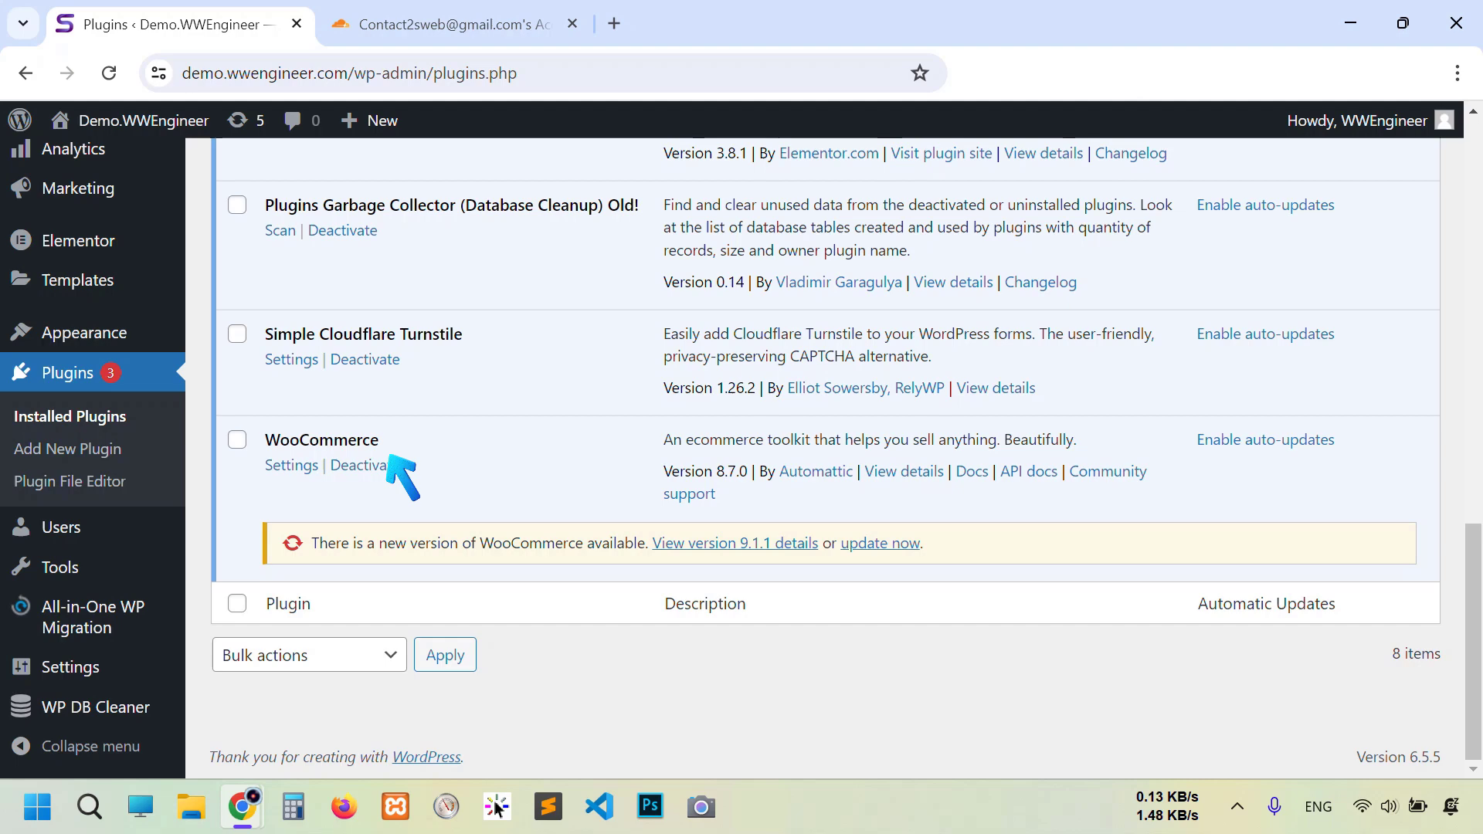
{"action": "left_click", "coordinate": [386, 465]}
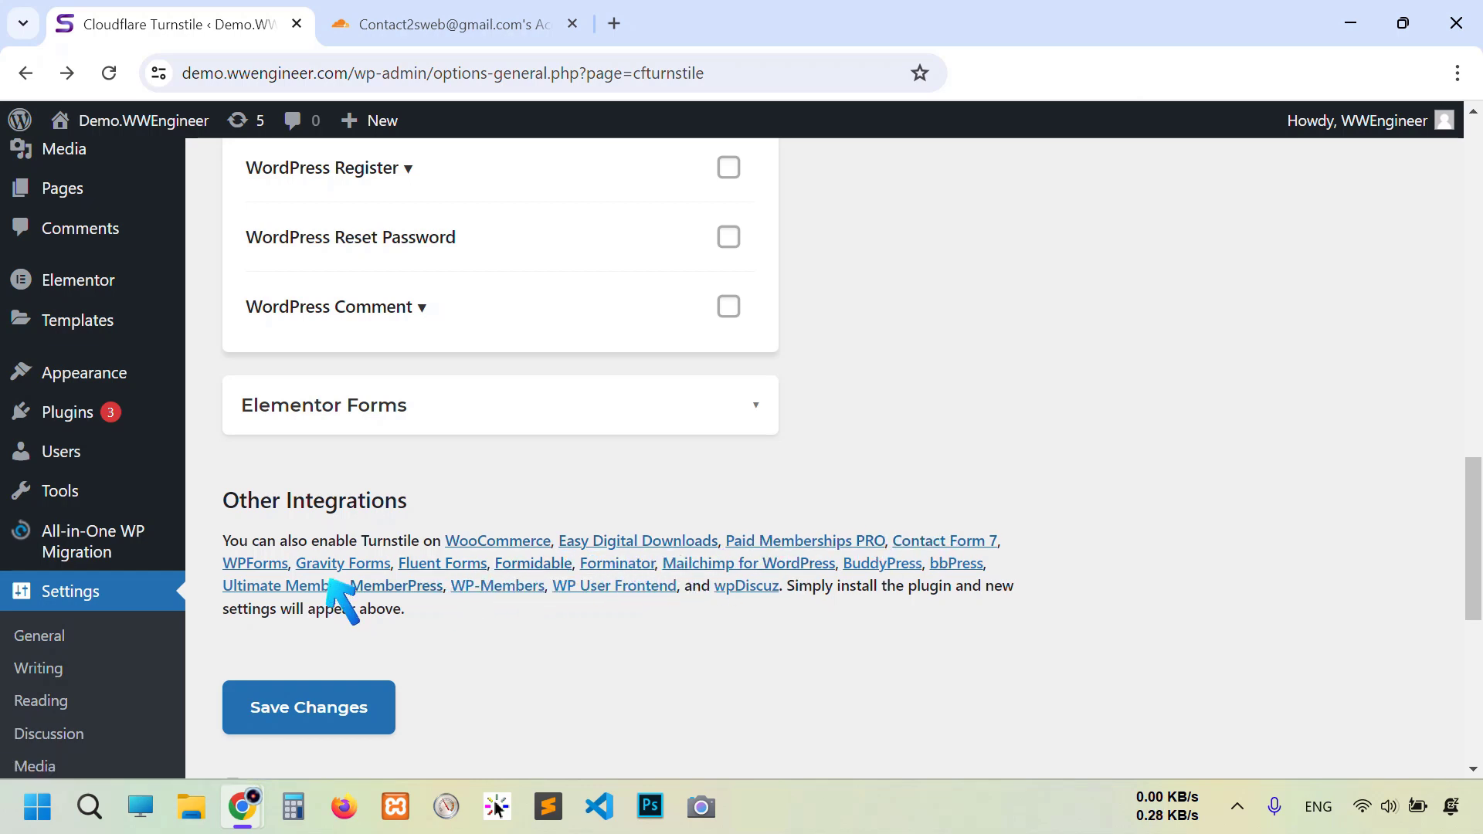
Step: Turn on Turnstile for all Elementor Forms, keep Before Button placement, and save the settings
{"action": "scroll", "coordinate": [329, 581], "scroll_direction": "up", "scroll_amount": 2}
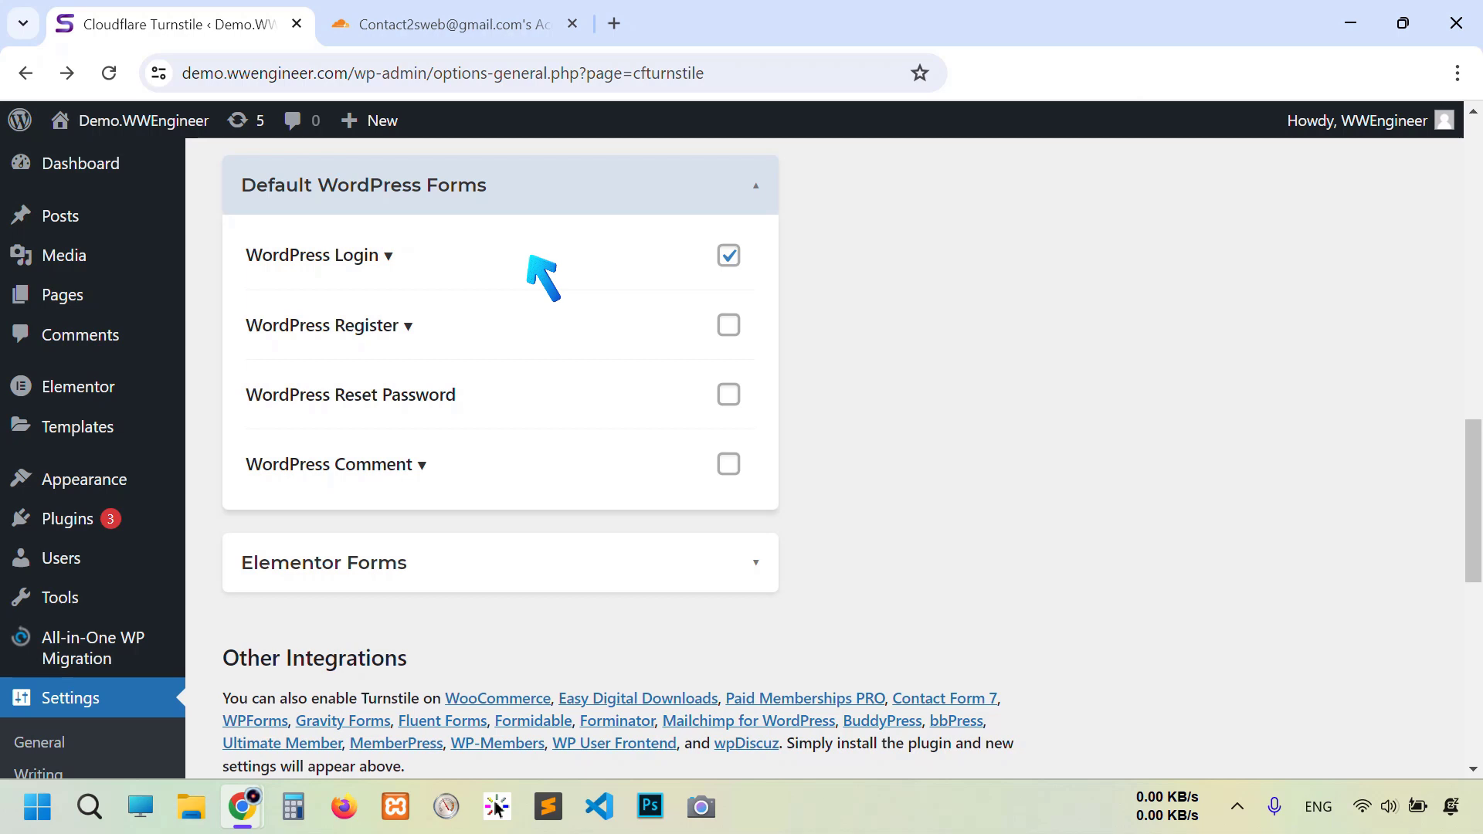
{"action": "left_click", "coordinate": [761, 554]}
{"action": "scroll", "coordinate": [764, 550], "scroll_direction": "down", "scroll_amount": 3}
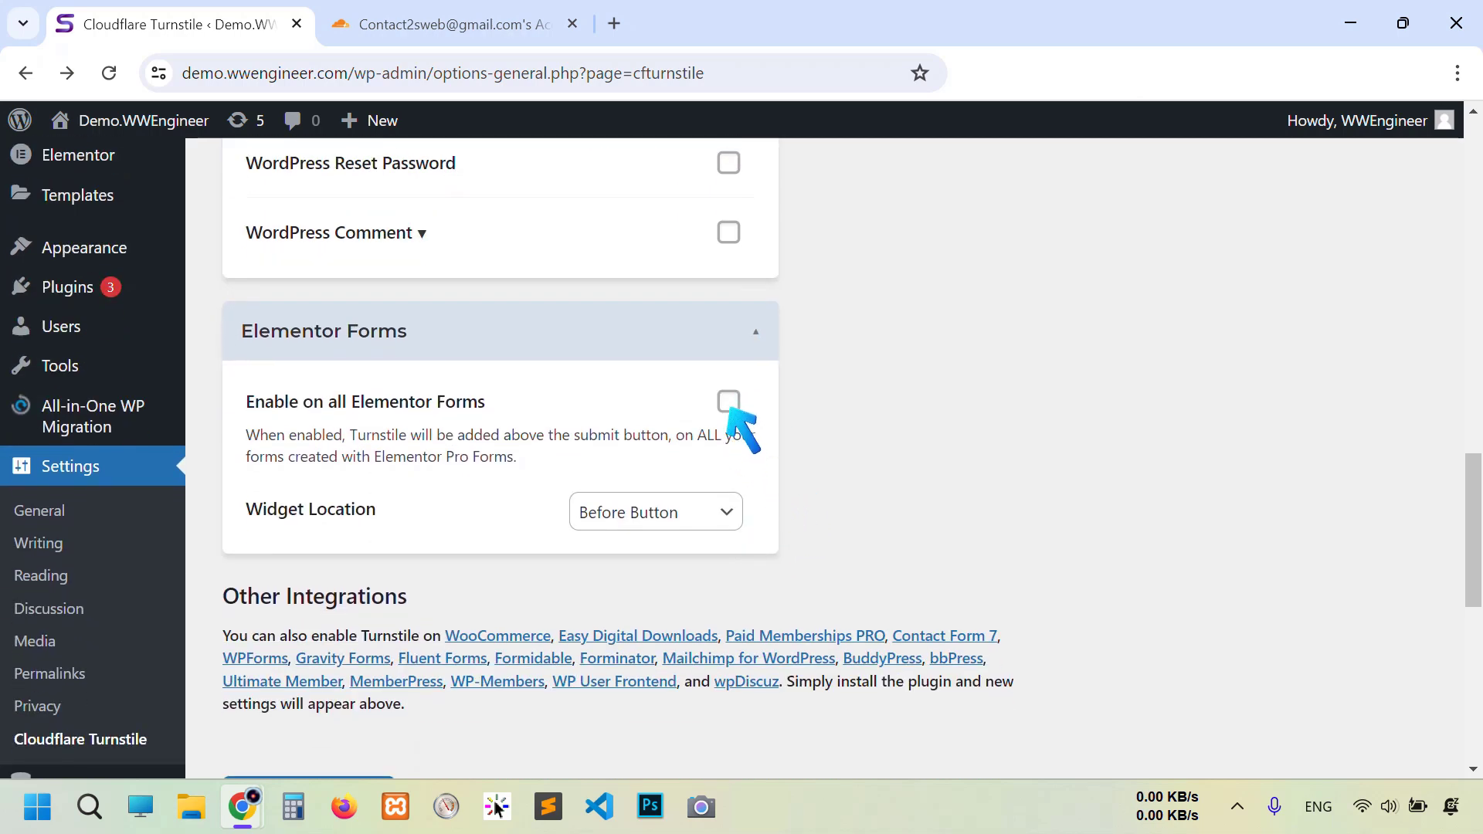
{"action": "scroll", "coordinate": [844, 440], "scroll_direction": "down", "scroll_amount": 1}
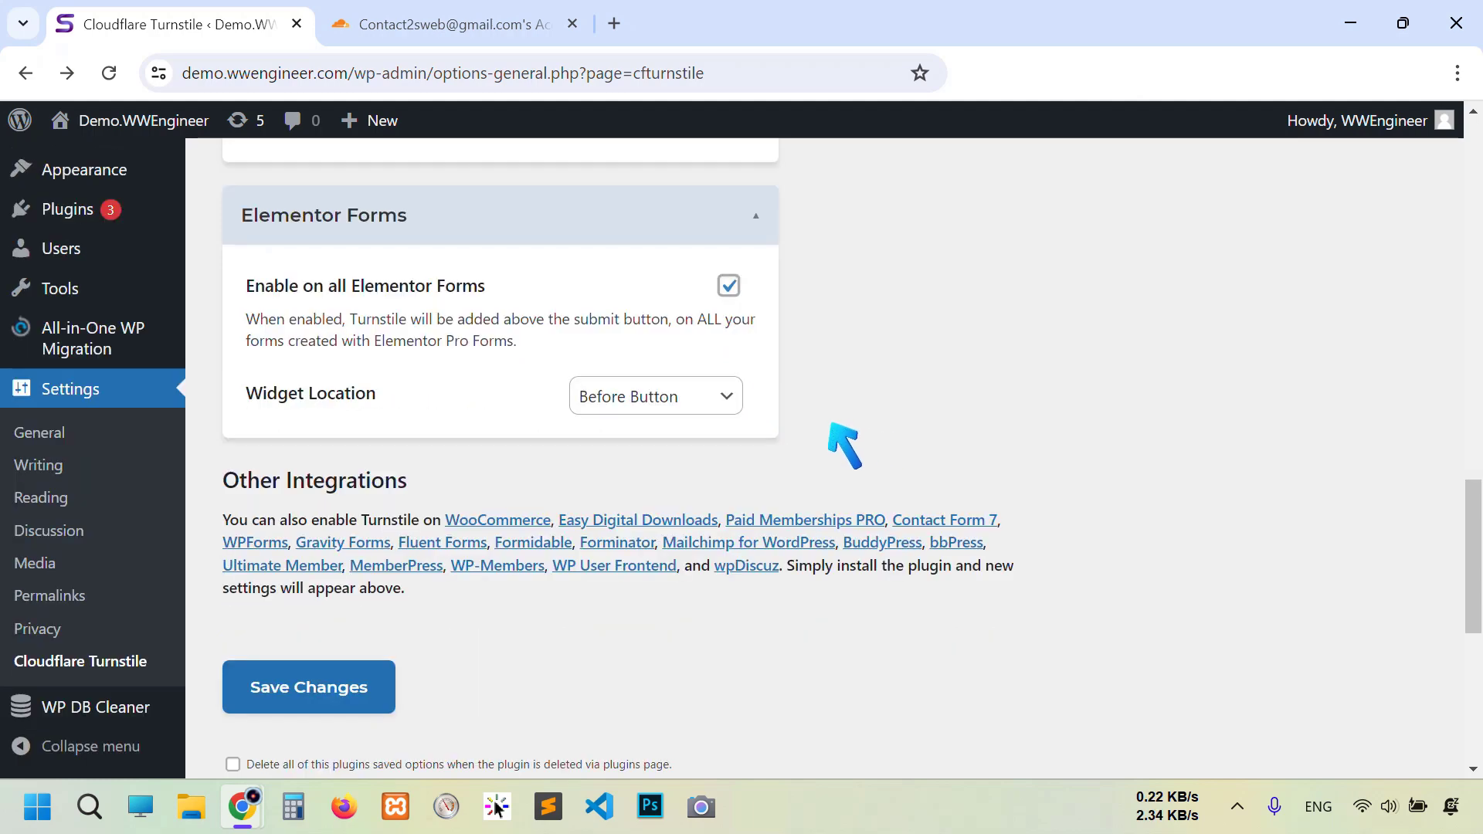
{"action": "left_click", "coordinate": [730, 396]}
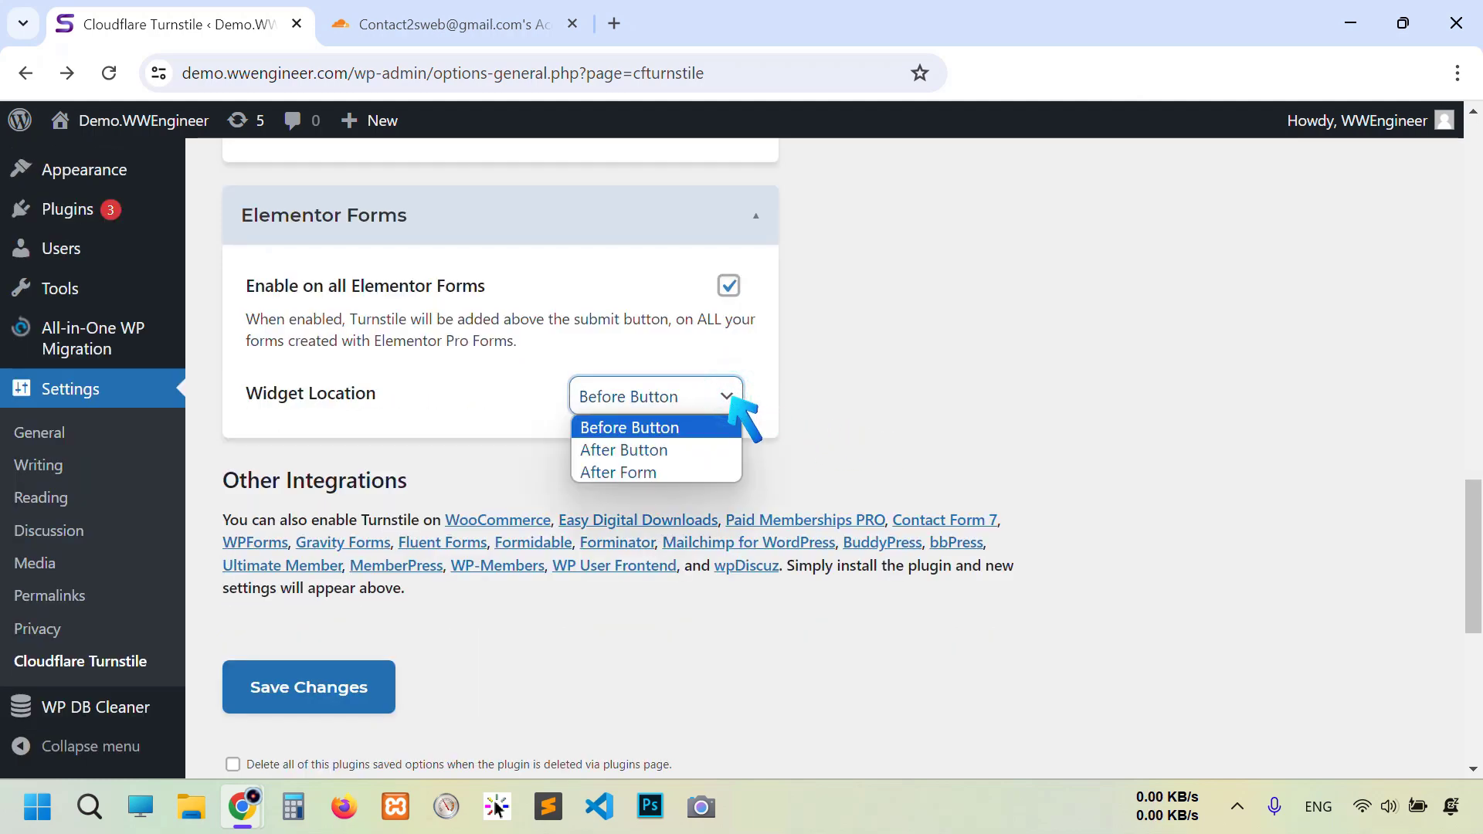
{"action": "left_click", "coordinate": [1002, 410]}
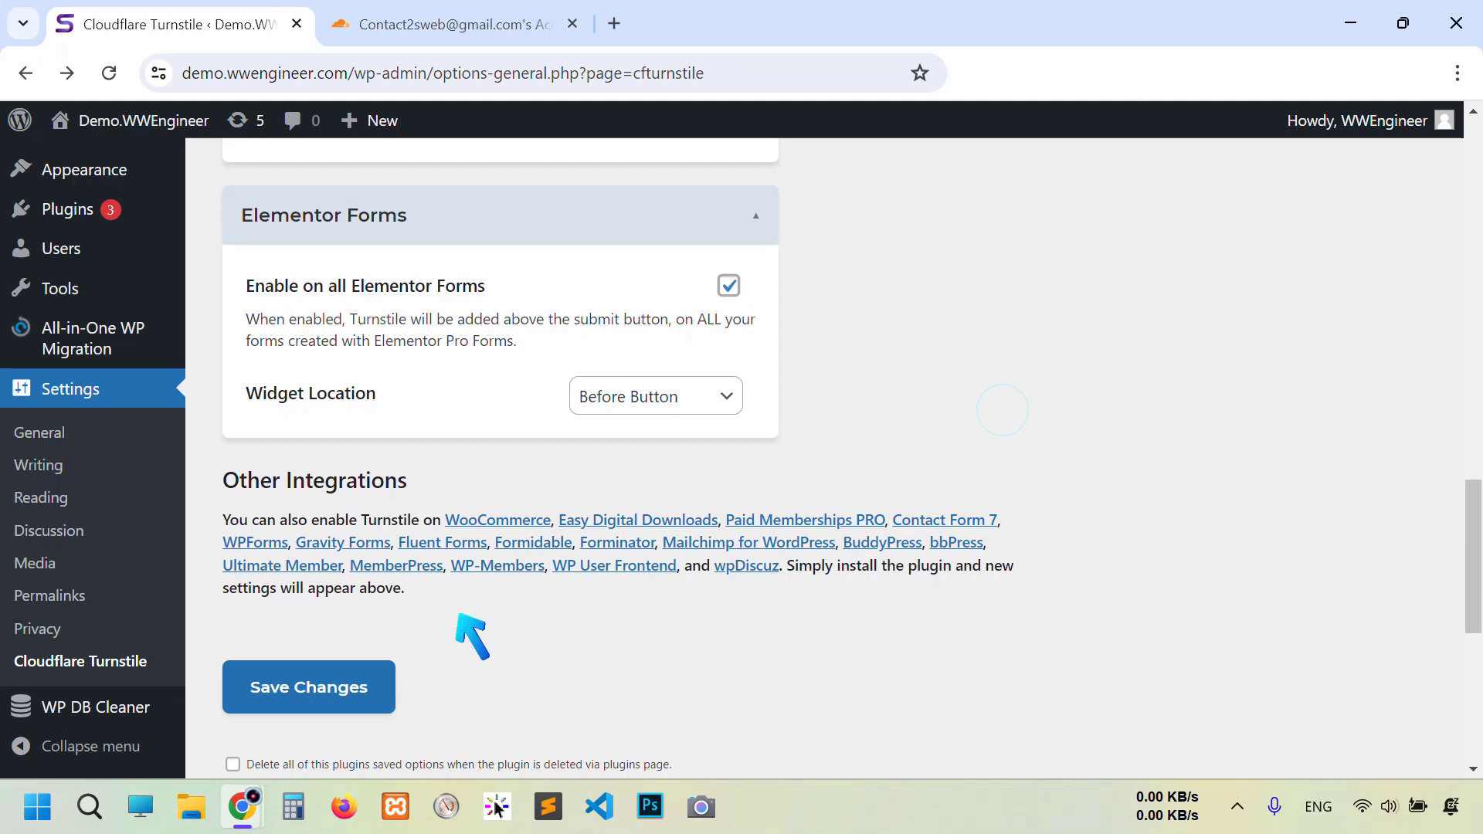
{"action": "left_click", "coordinate": [376, 671]}
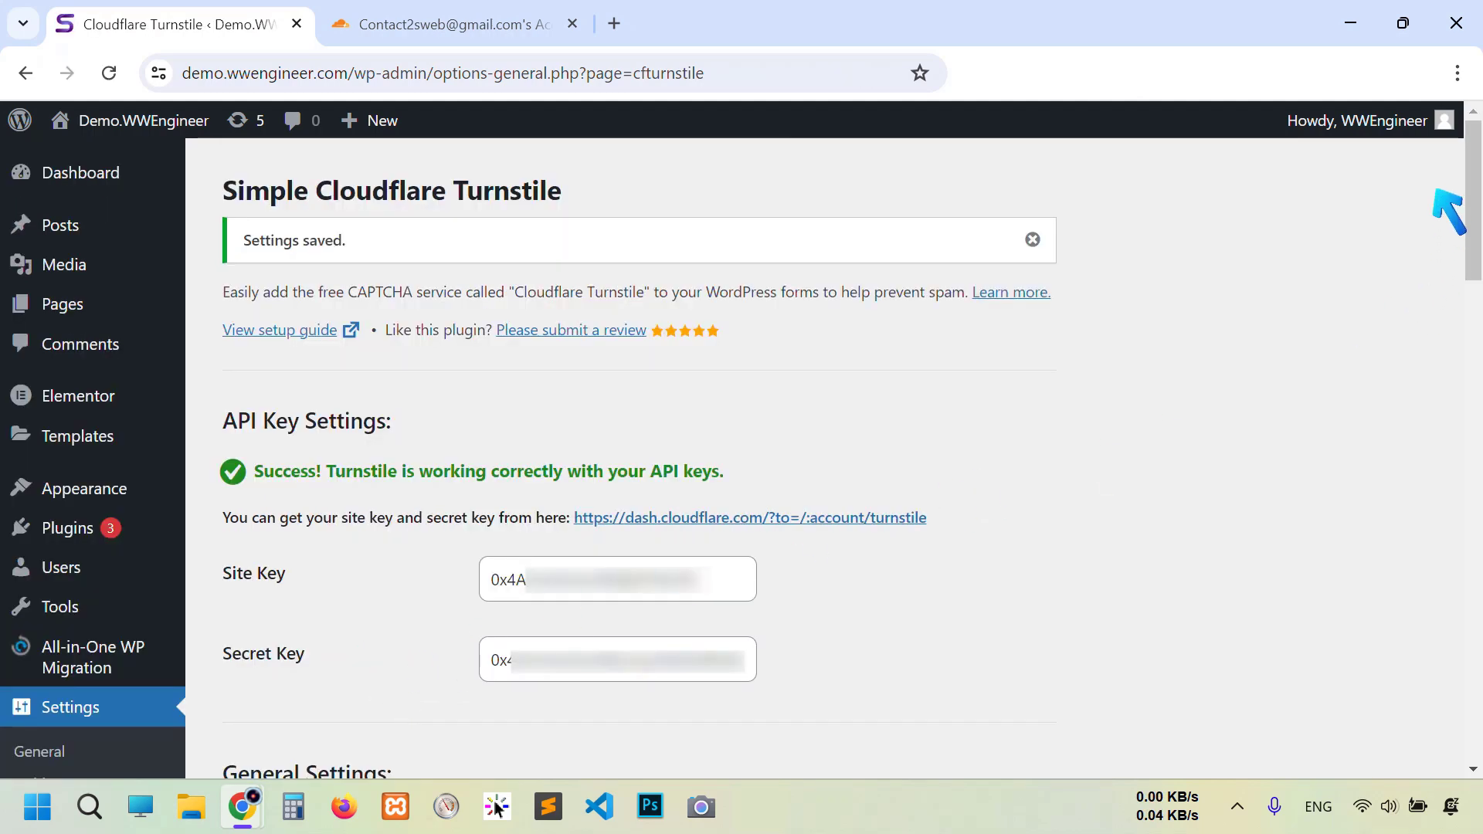
Step: Log out, pass the 'Verify you are human' Turnstile check, and log back in to the Dashboard
{"action": "mouse_move", "coordinate": [1437, 128]}
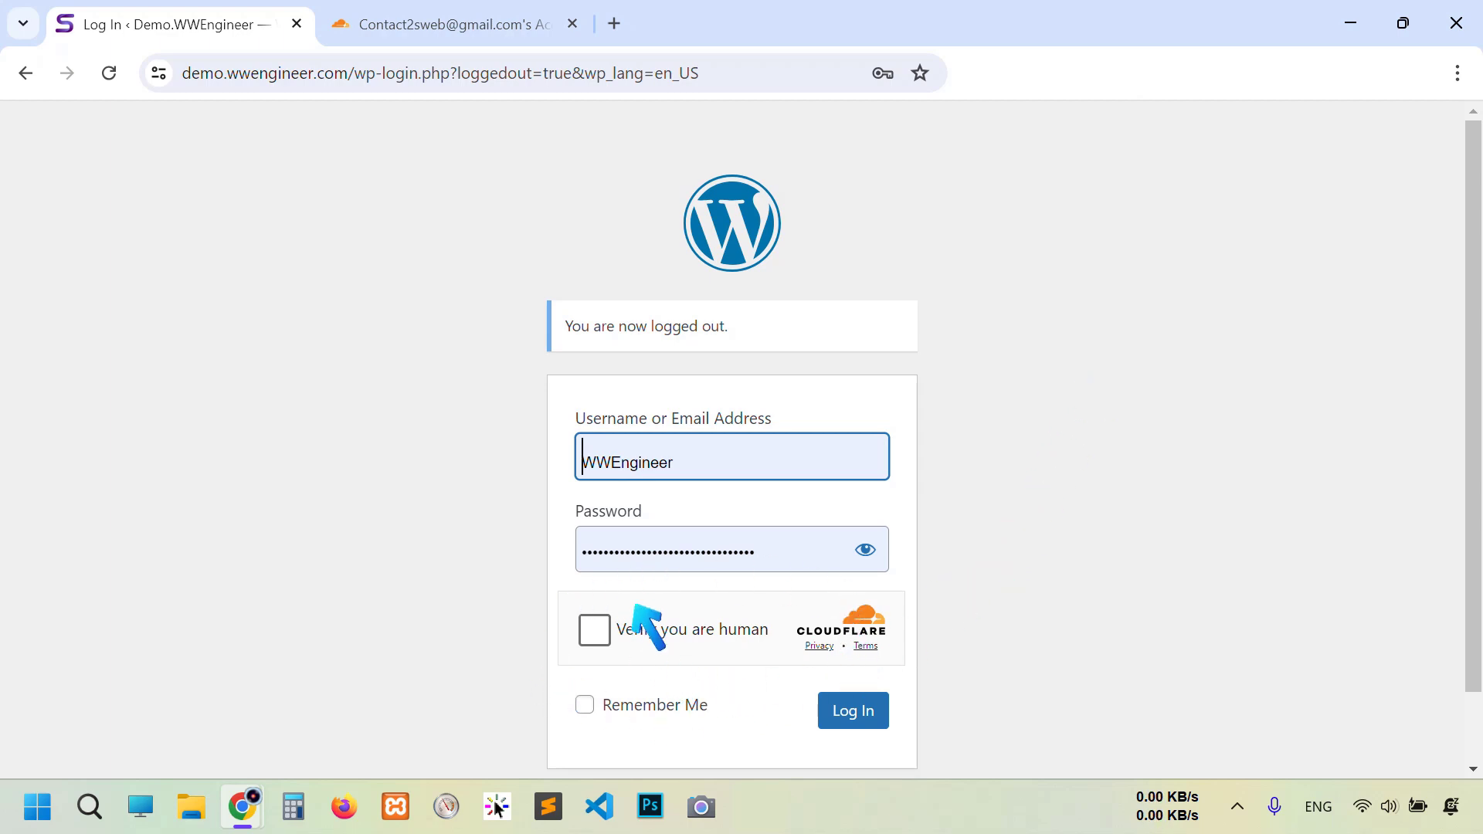
{"action": "left_click", "coordinate": [602, 630]}
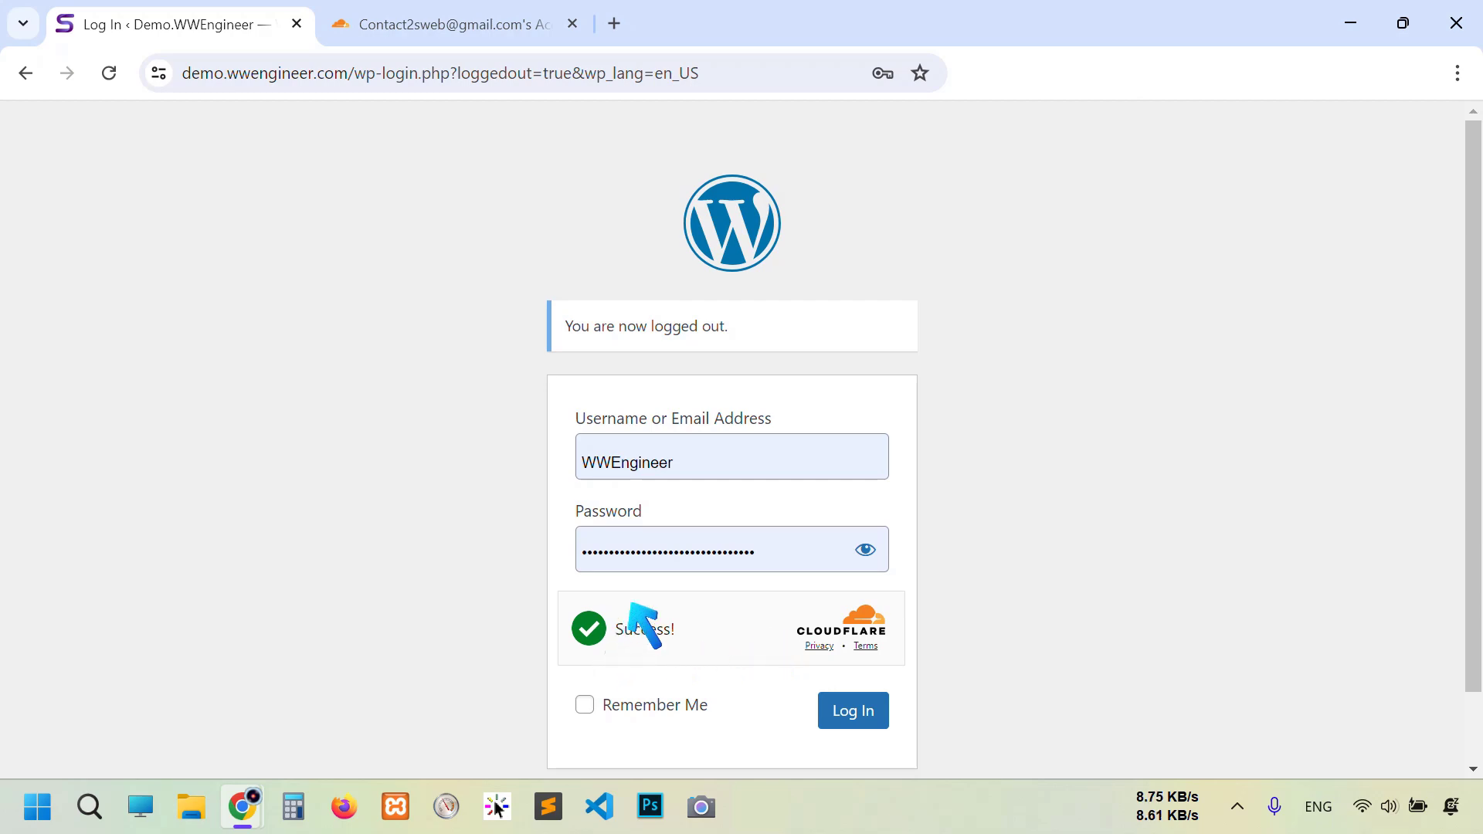
{"action": "left_click", "coordinate": [863, 724]}
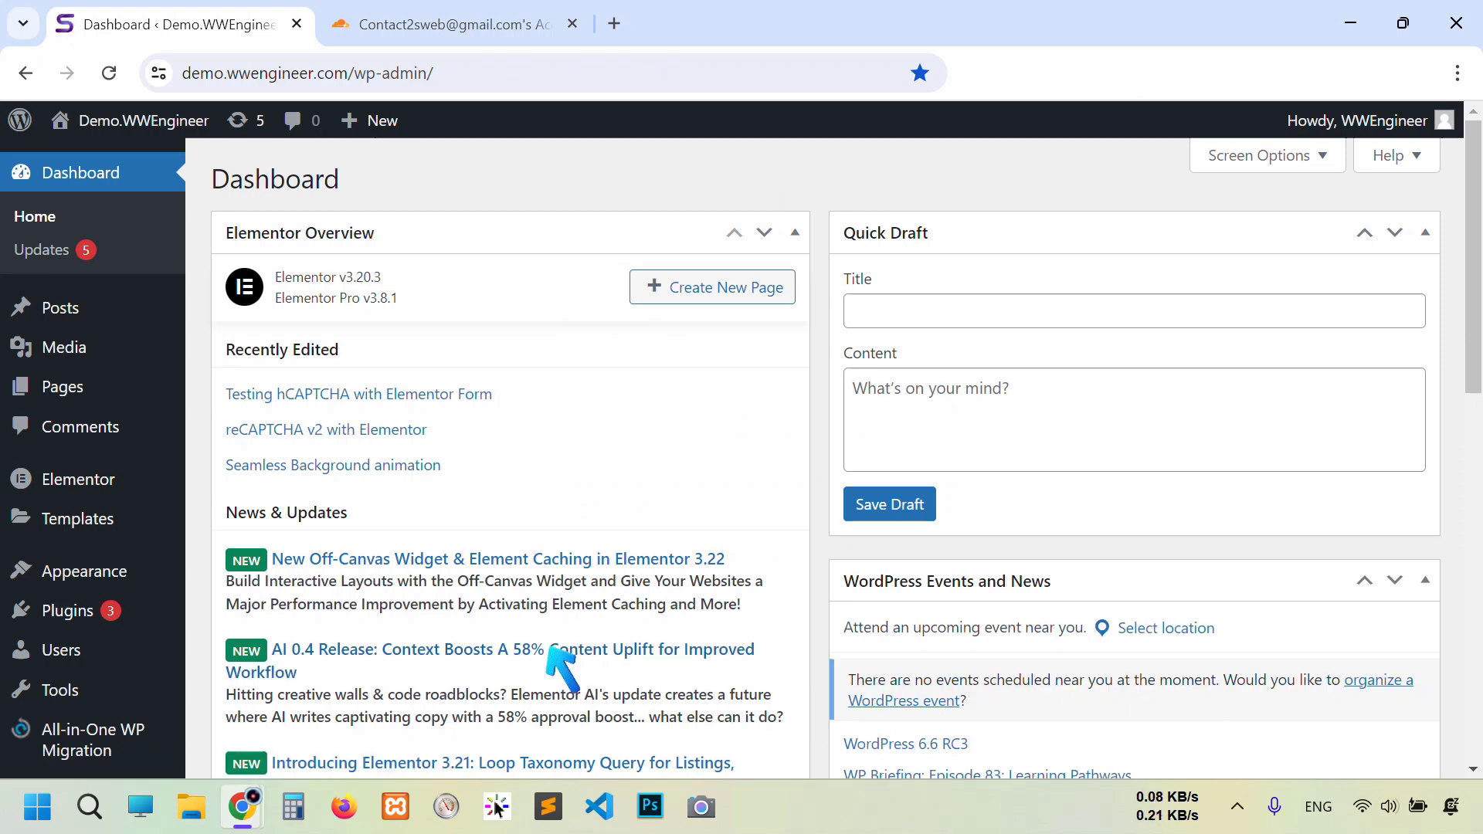
Step: Create a new page titled 'Cloudflare Turnstile with Elementor'
{"action": "mouse_move", "coordinate": [119, 390]}
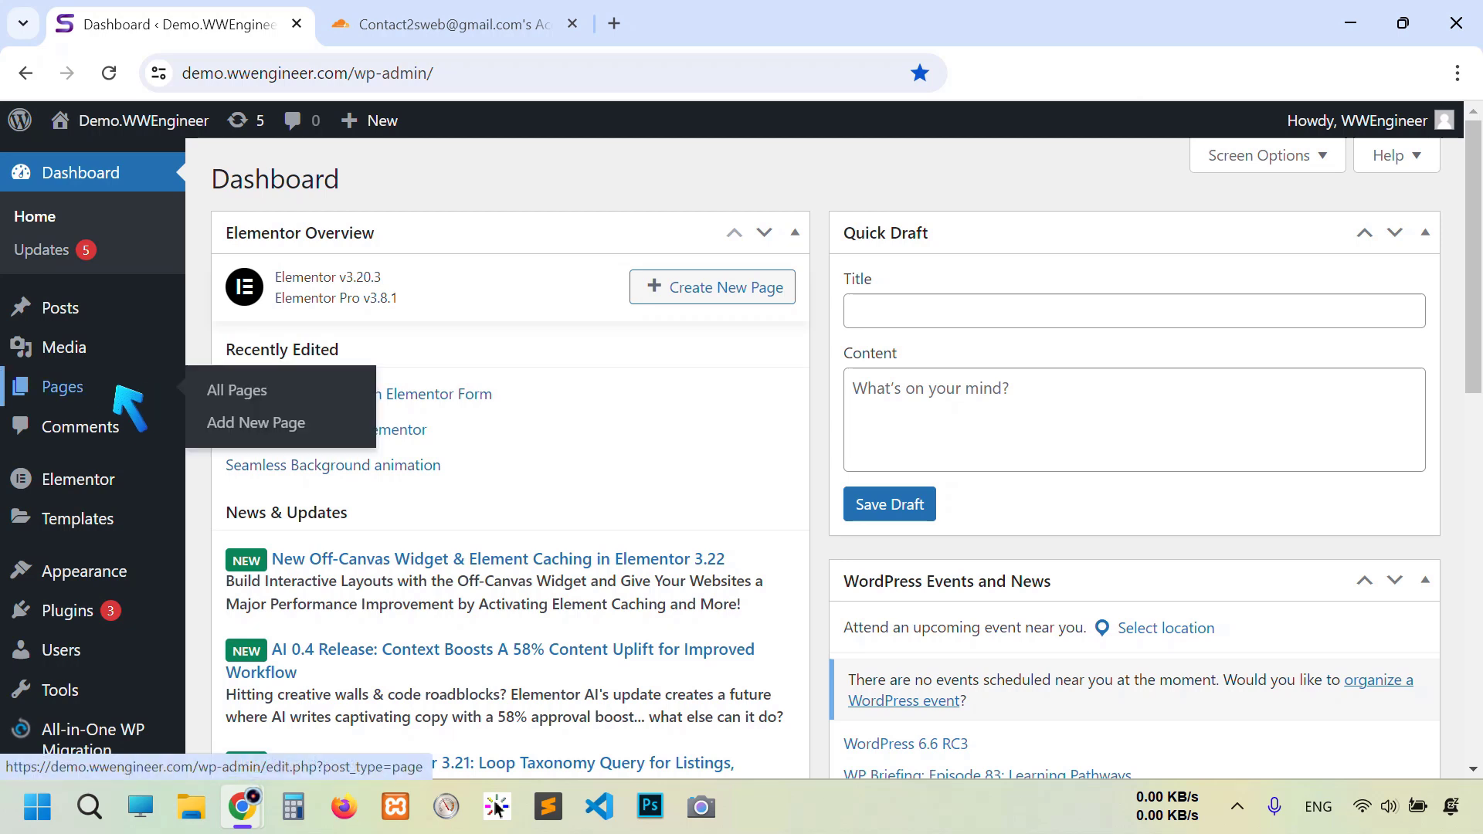
{"action": "left_click", "coordinate": [256, 421]}
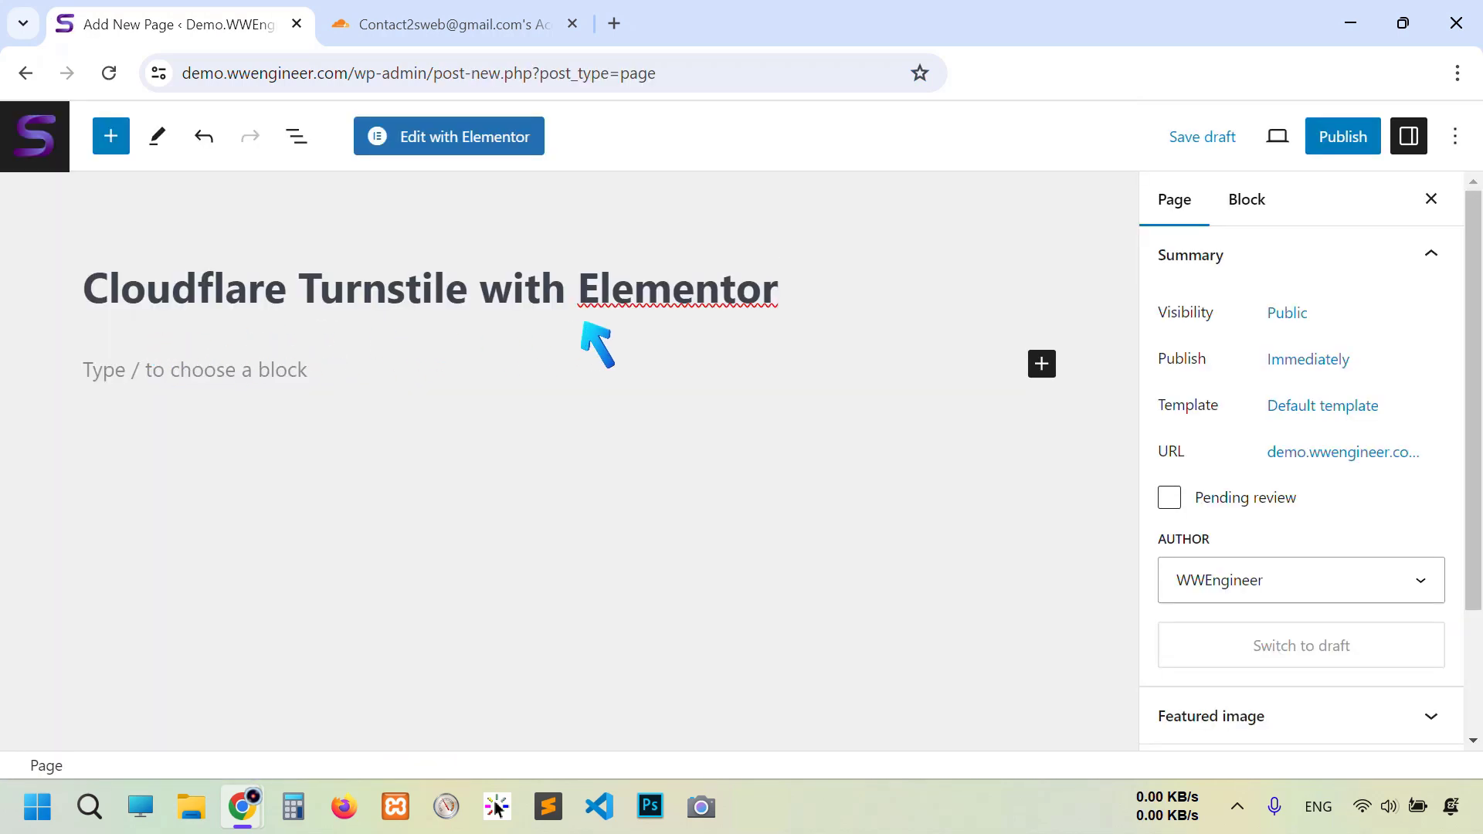
{"action": "left_click", "coordinate": [762, 315]}
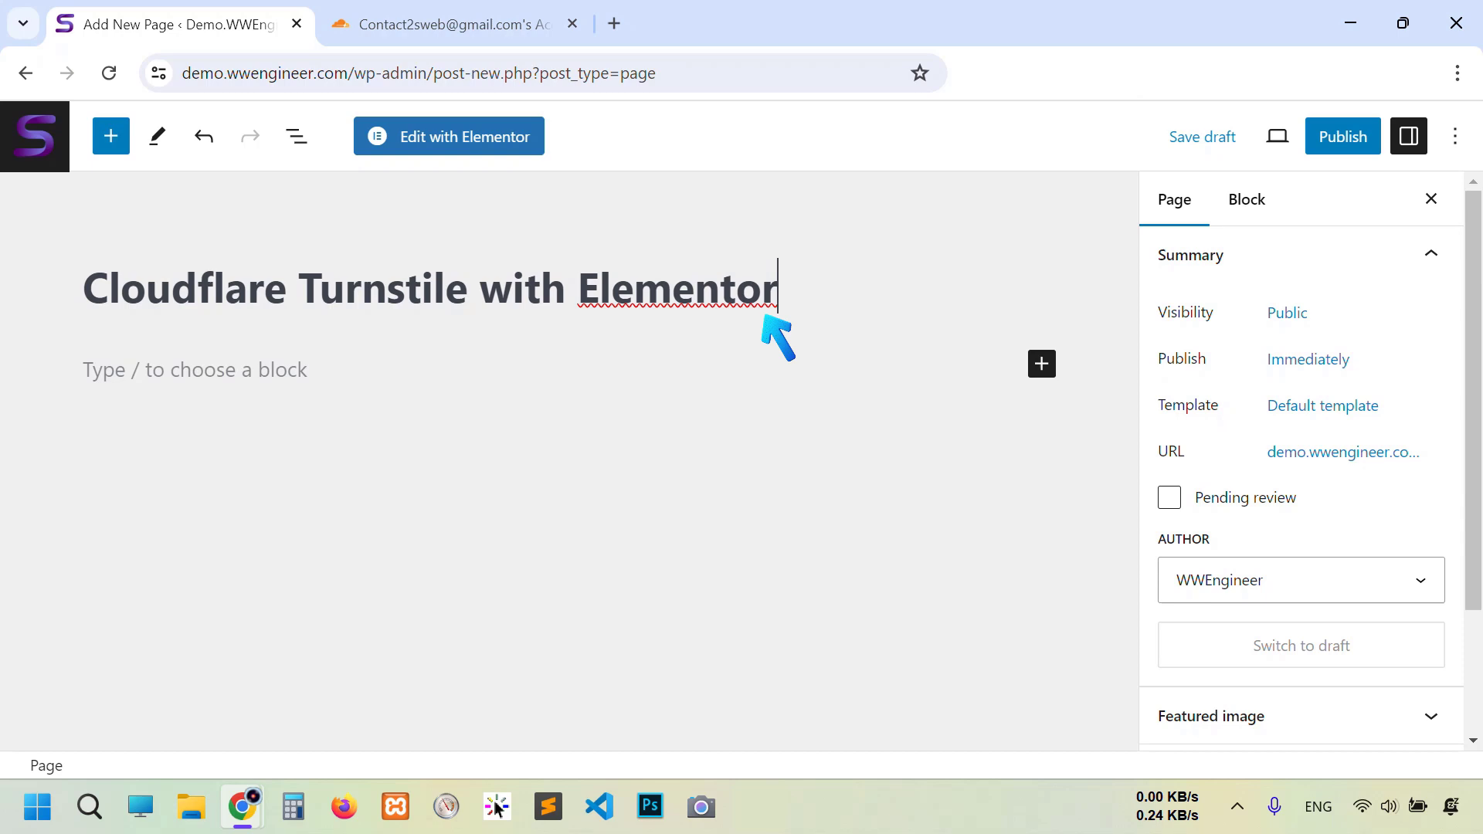
Step: In Elementor, add a Name, Email and Message Form widget to the page and publish it
{"action": "left_click", "coordinate": [465, 140]}
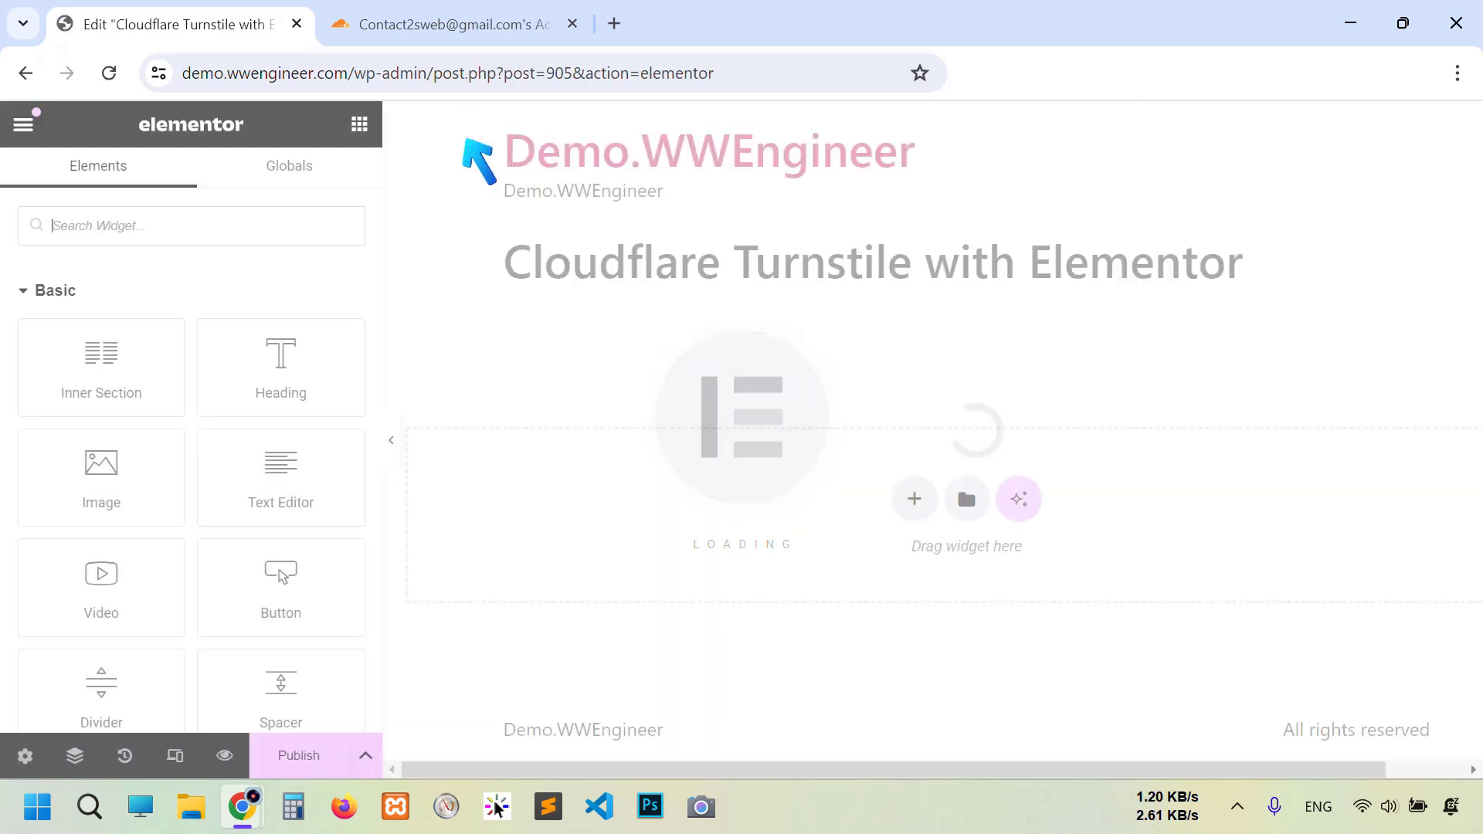
{"action": "scroll", "coordinate": [185, 348], "scroll_direction": "down", "scroll_amount": 3}
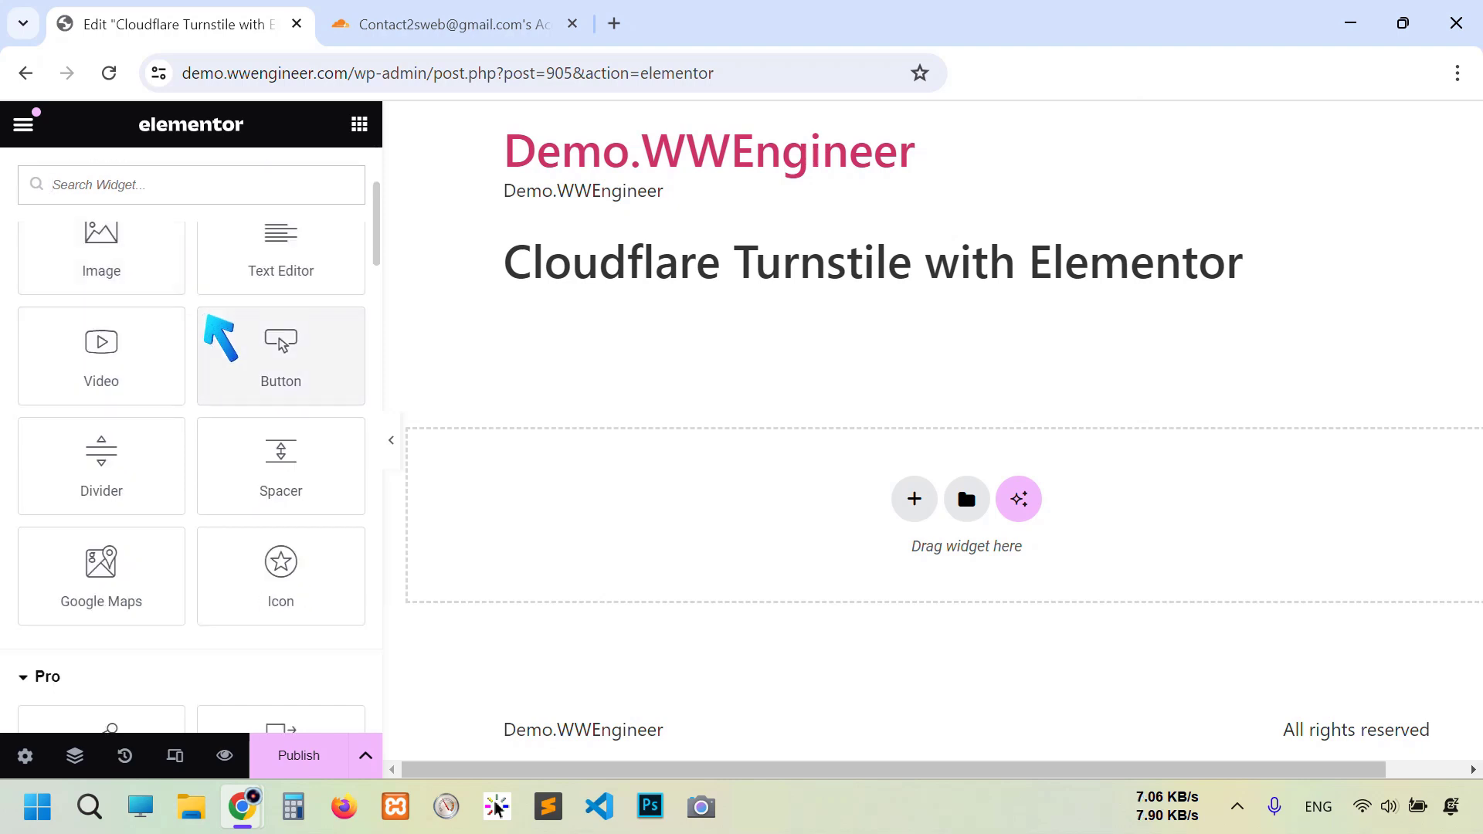
{"action": "scroll", "coordinate": [208, 332], "scroll_direction": "down", "scroll_amount": 4}
{"action": "scroll", "coordinate": [198, 332], "scroll_direction": "down", "scroll_amount": 2}
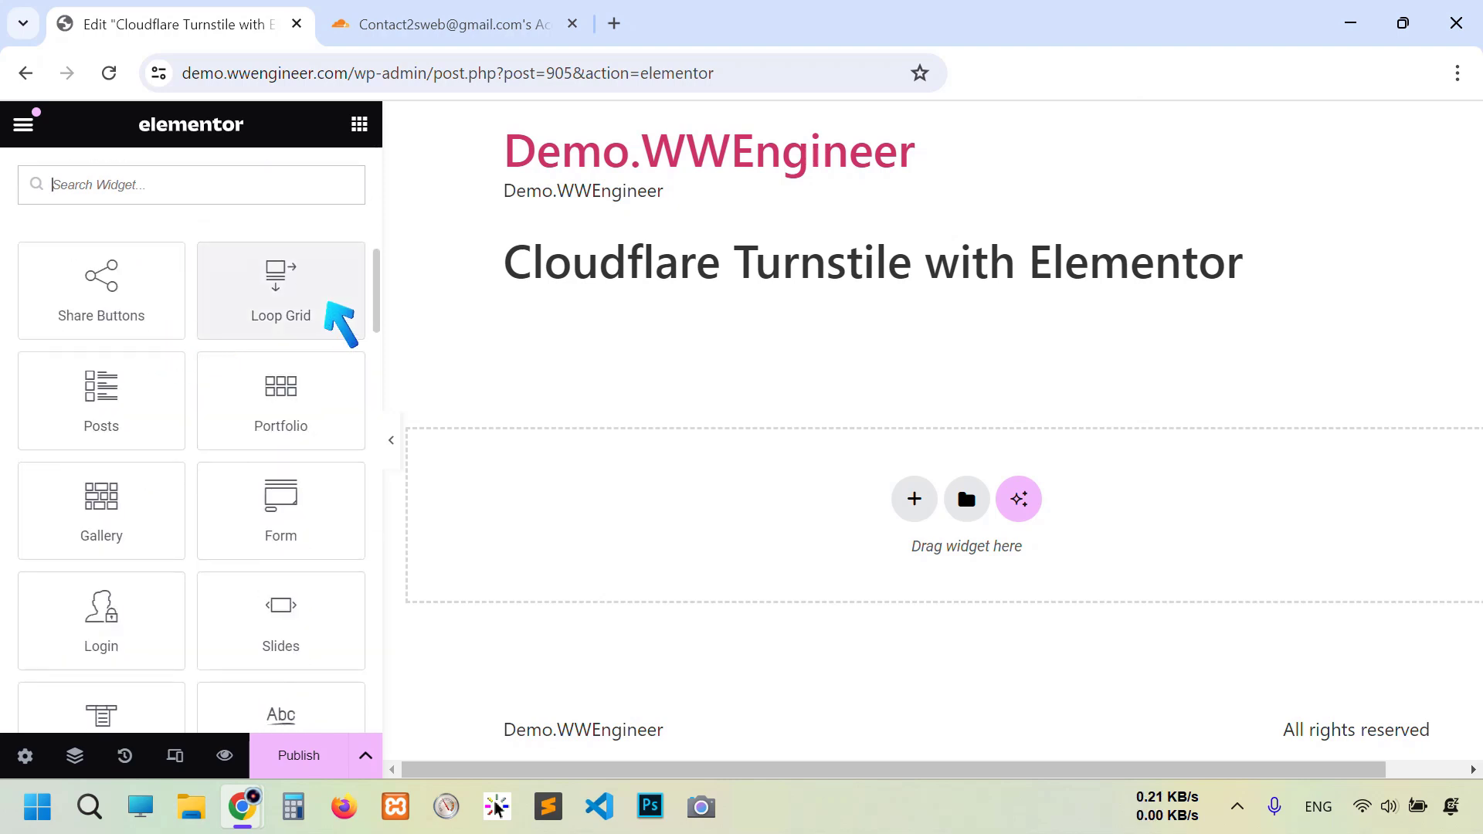
{"action": "scroll", "coordinate": [178, 401], "scroll_direction": "down", "scroll_amount": 1}
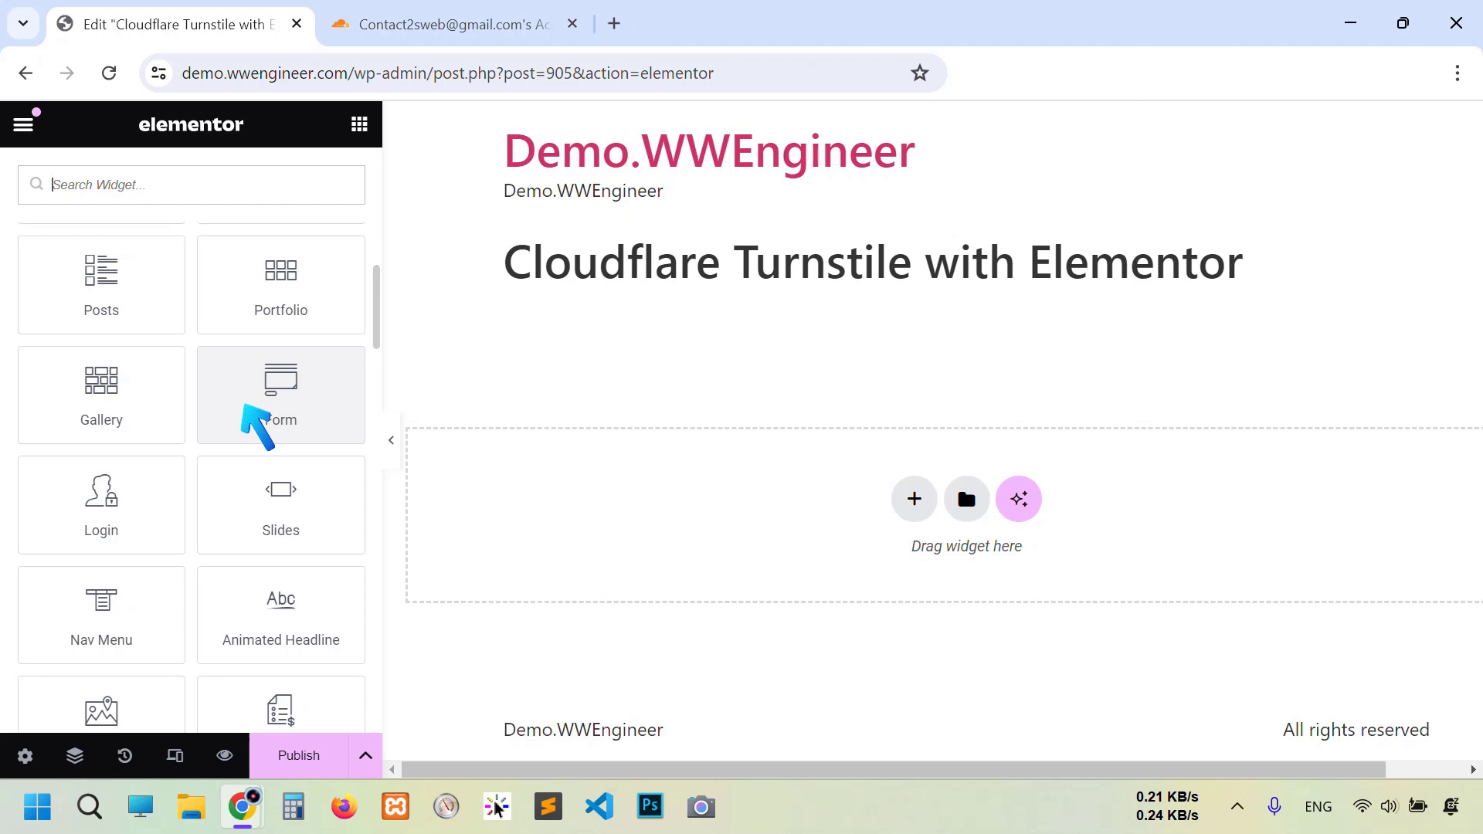
{"action": "left_click_drag", "start_coordinate": [243, 405], "coordinate": [900, 543]}
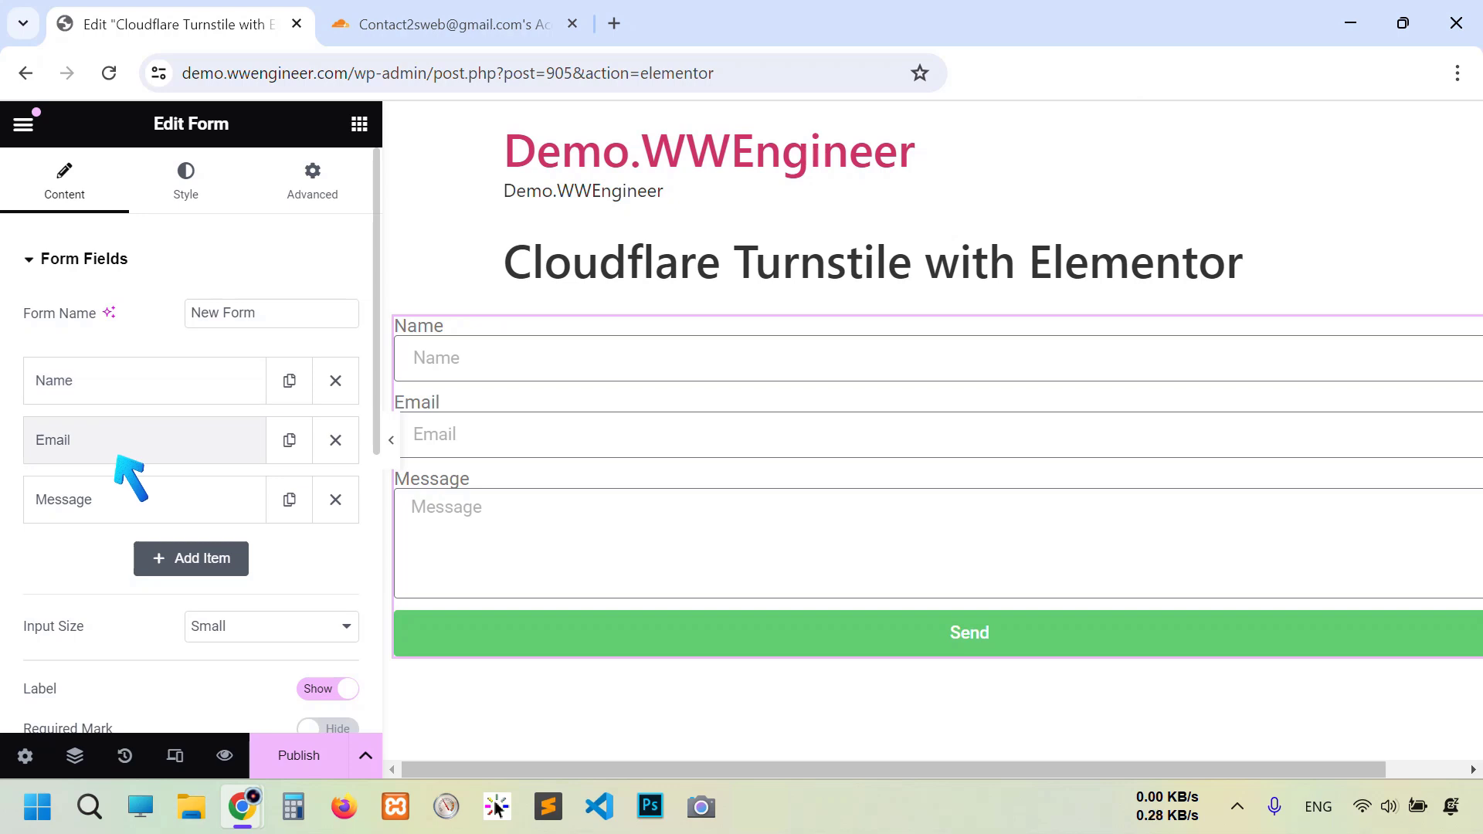
{"action": "left_click", "coordinate": [295, 757]}
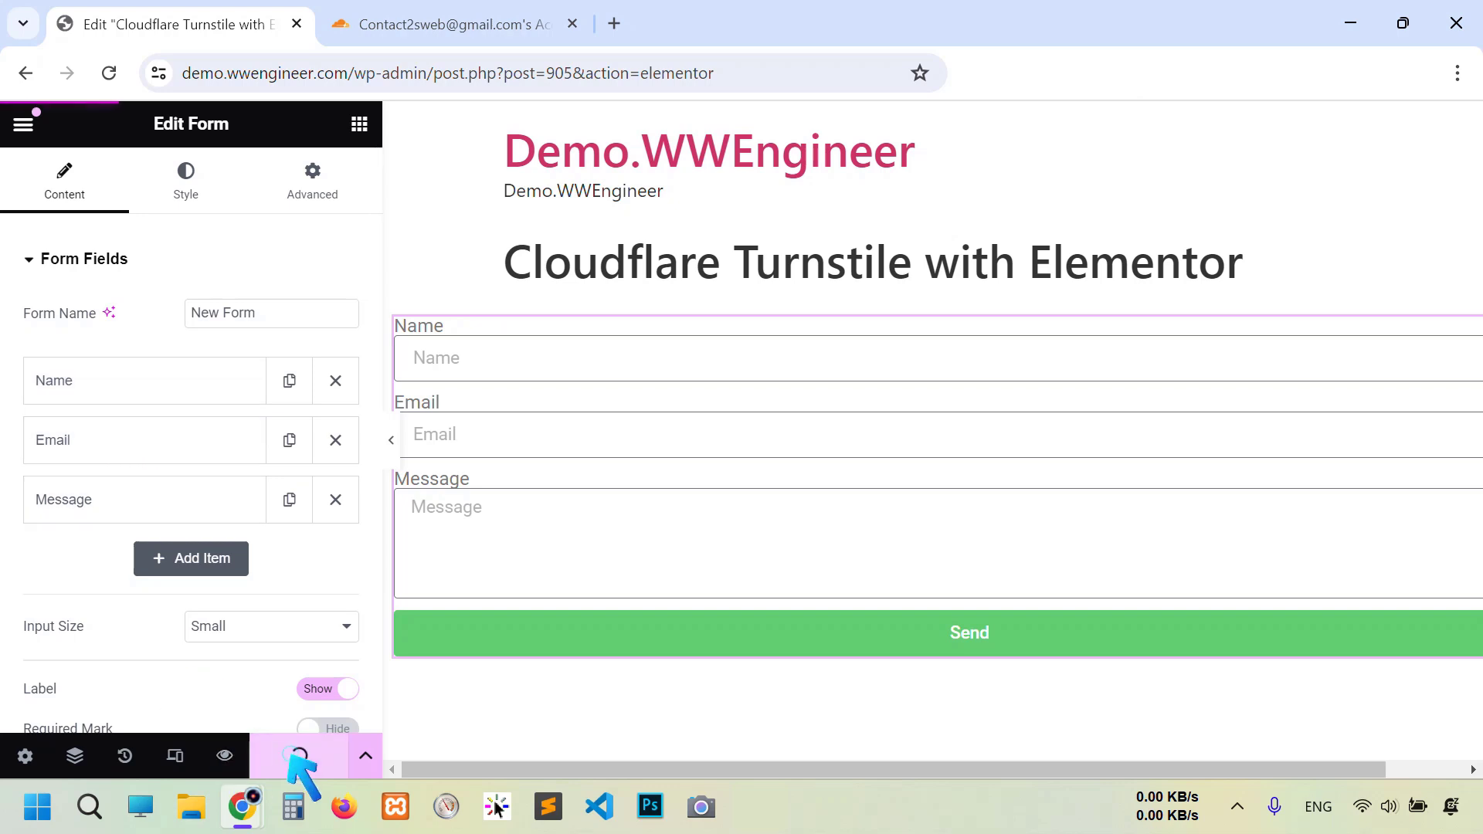
Step: Preview the published page, confirm the form's Turnstile shows Success, then switch to the Cloudflare tab
{"action": "left_click", "coordinate": [230, 757]}
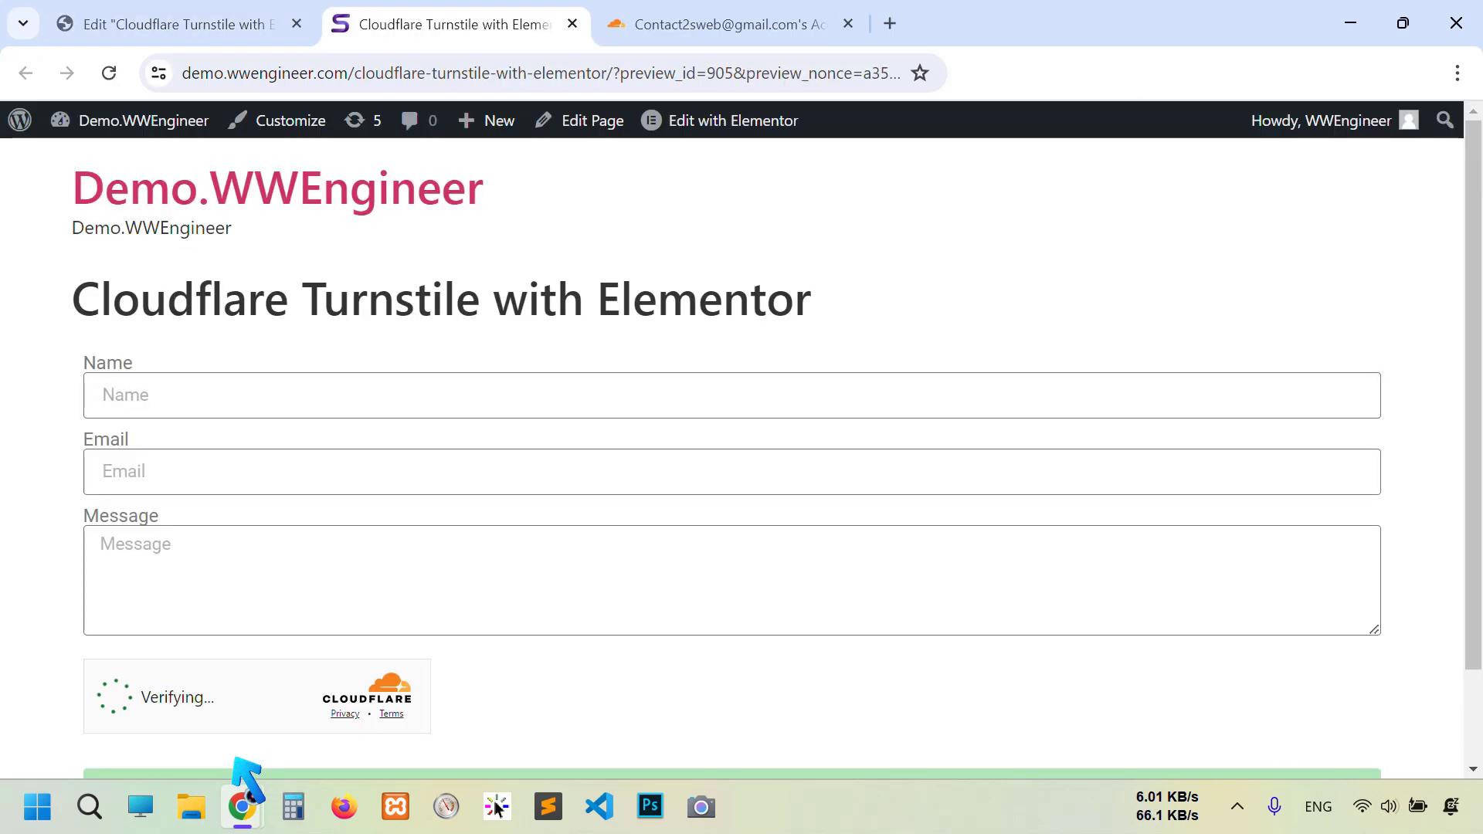
{"action": "scroll", "coordinate": [363, 618], "scroll_direction": "down", "scroll_amount": 2}
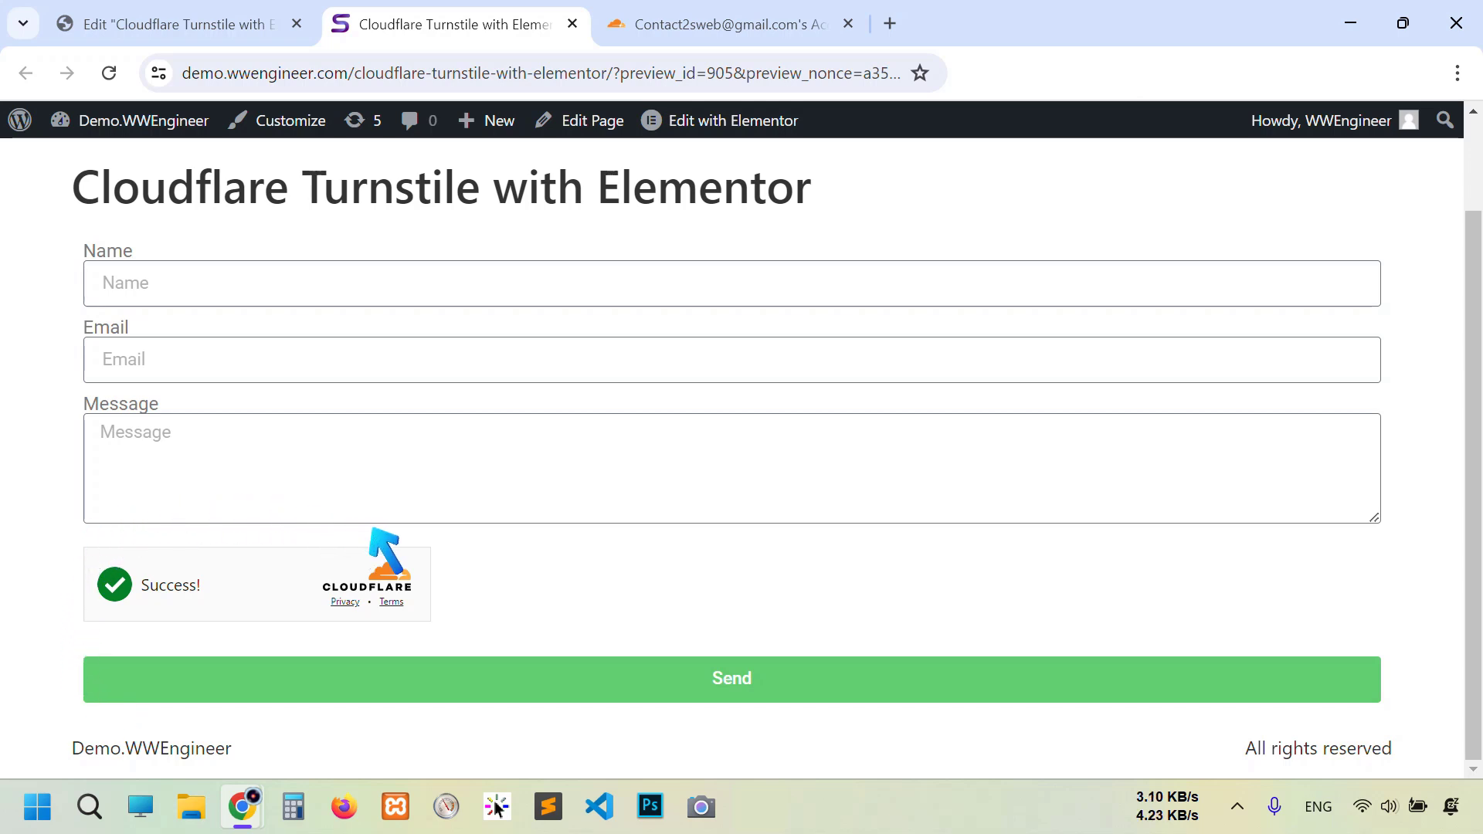
{"action": "scroll", "coordinate": [478, 649], "scroll_direction": "up", "scroll_amount": 2}
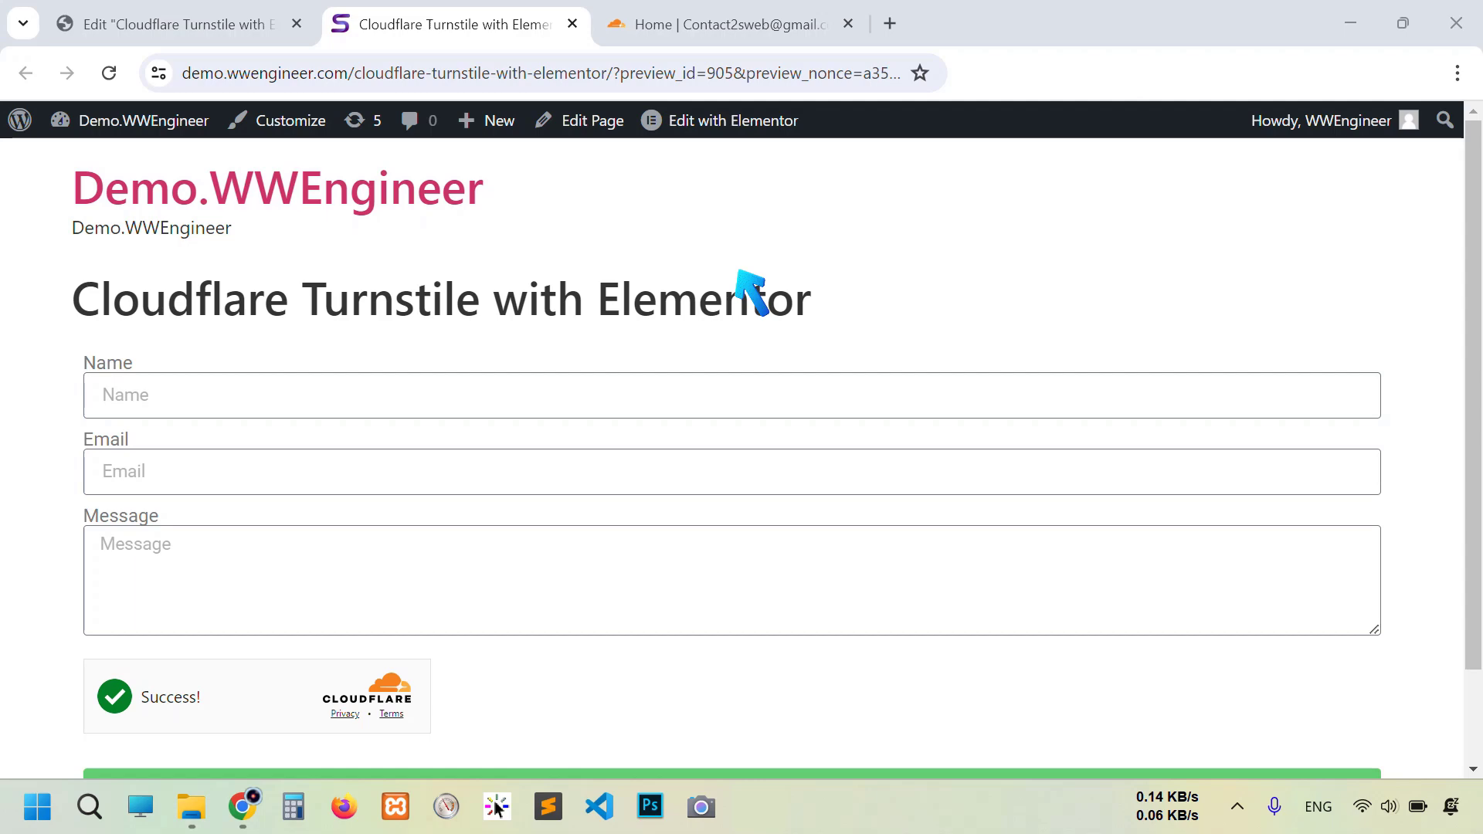
{"action": "left_click", "coordinate": [749, 23]}
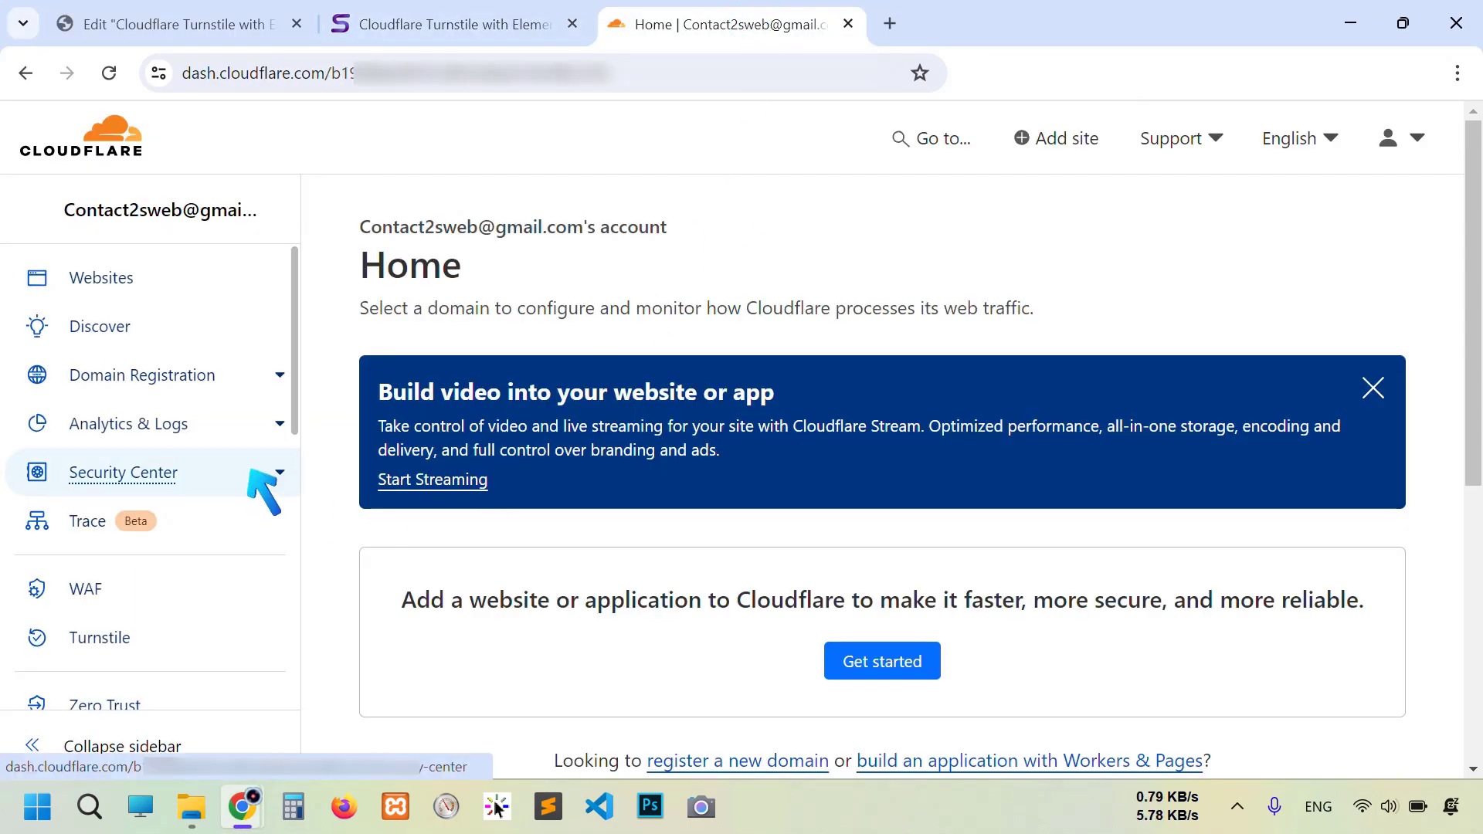
Step: Open the Turnstile analytics for the demo.wwengineer.com site
{"action": "left_click", "coordinate": [122, 639]}
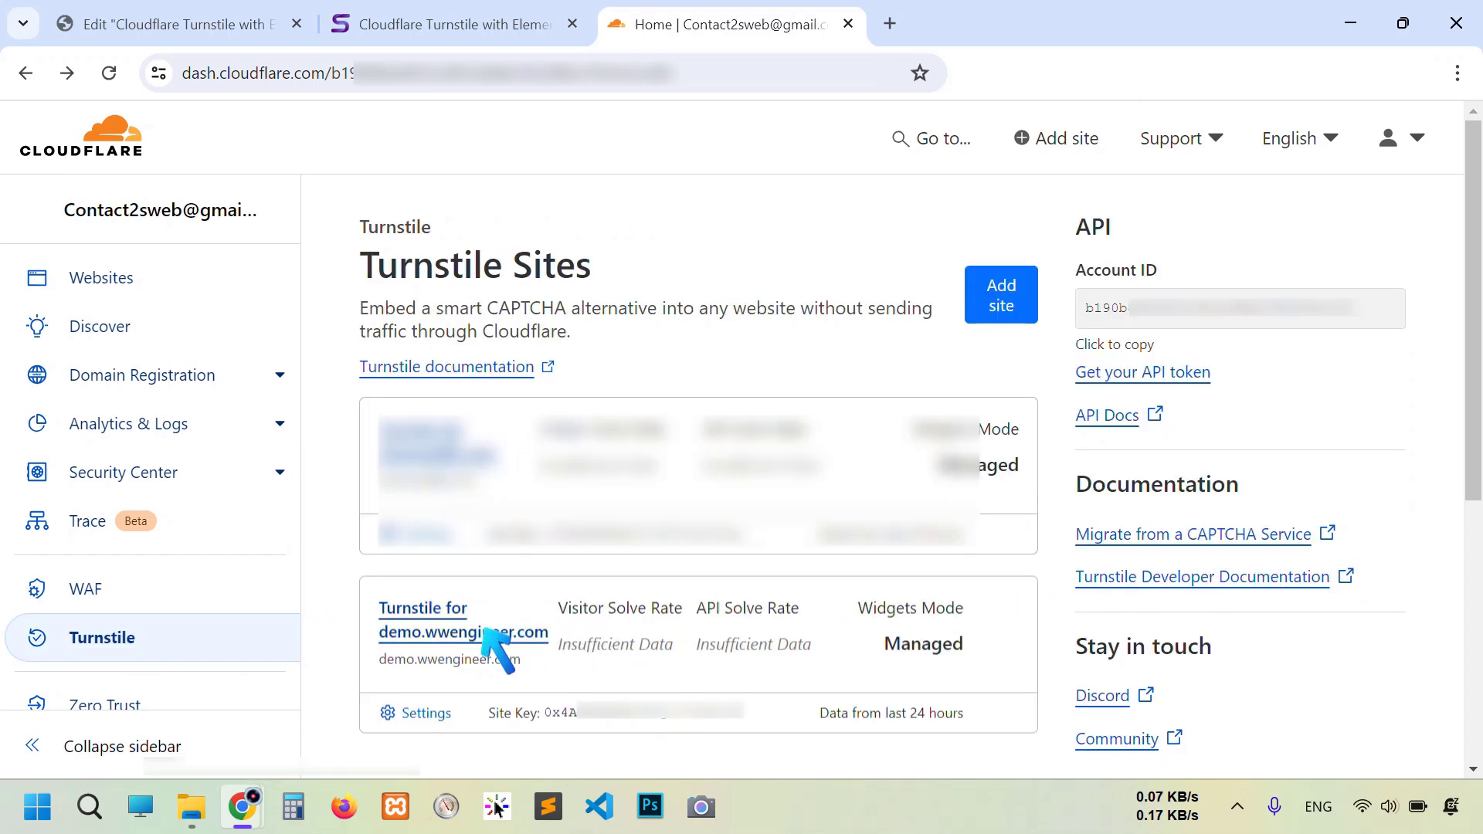
{"action": "left_click", "coordinate": [485, 629]}
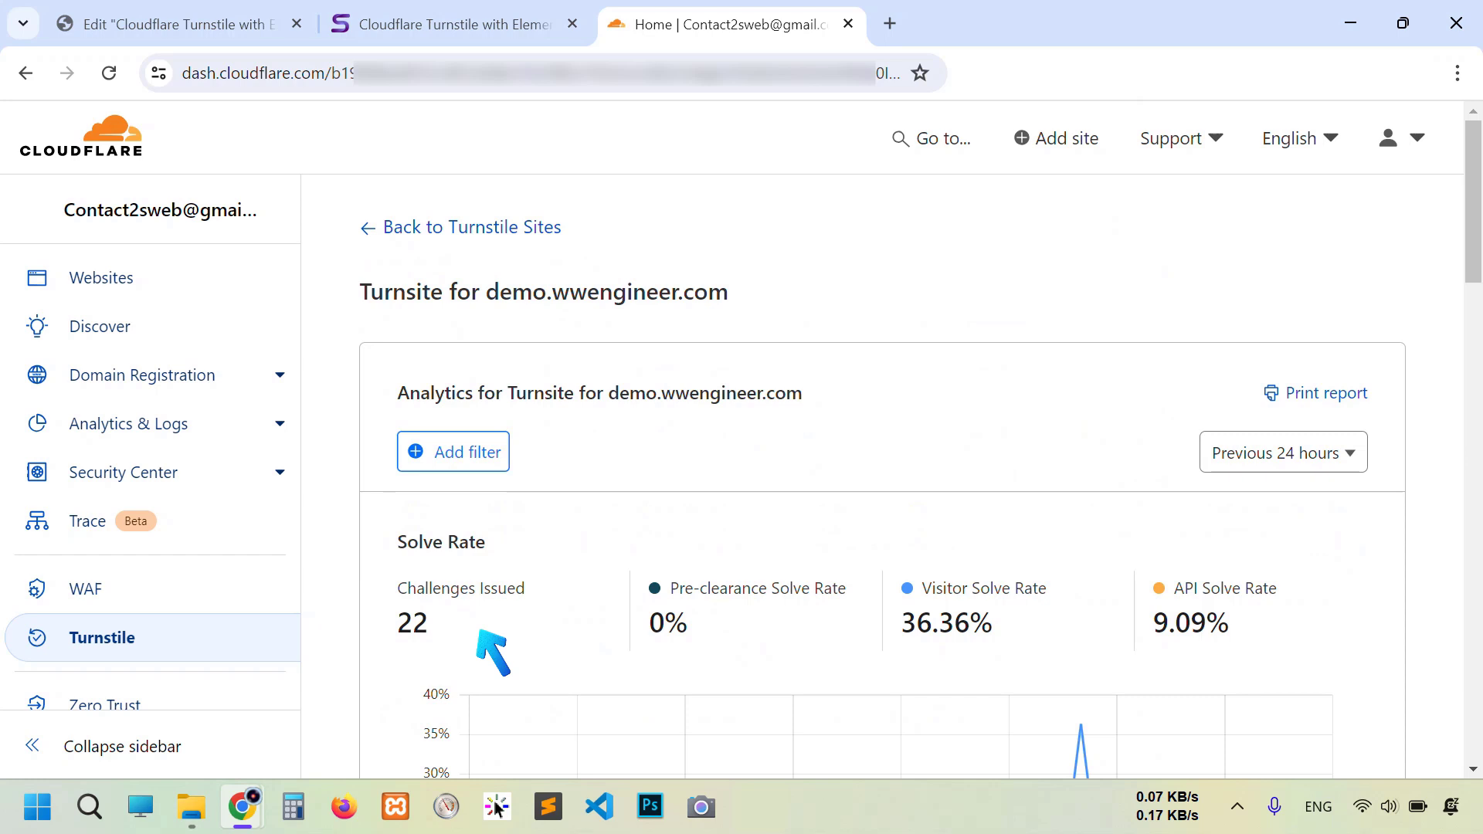
{"action": "scroll", "coordinate": [871, 562], "scroll_direction": "down", "scroll_amount": 3}
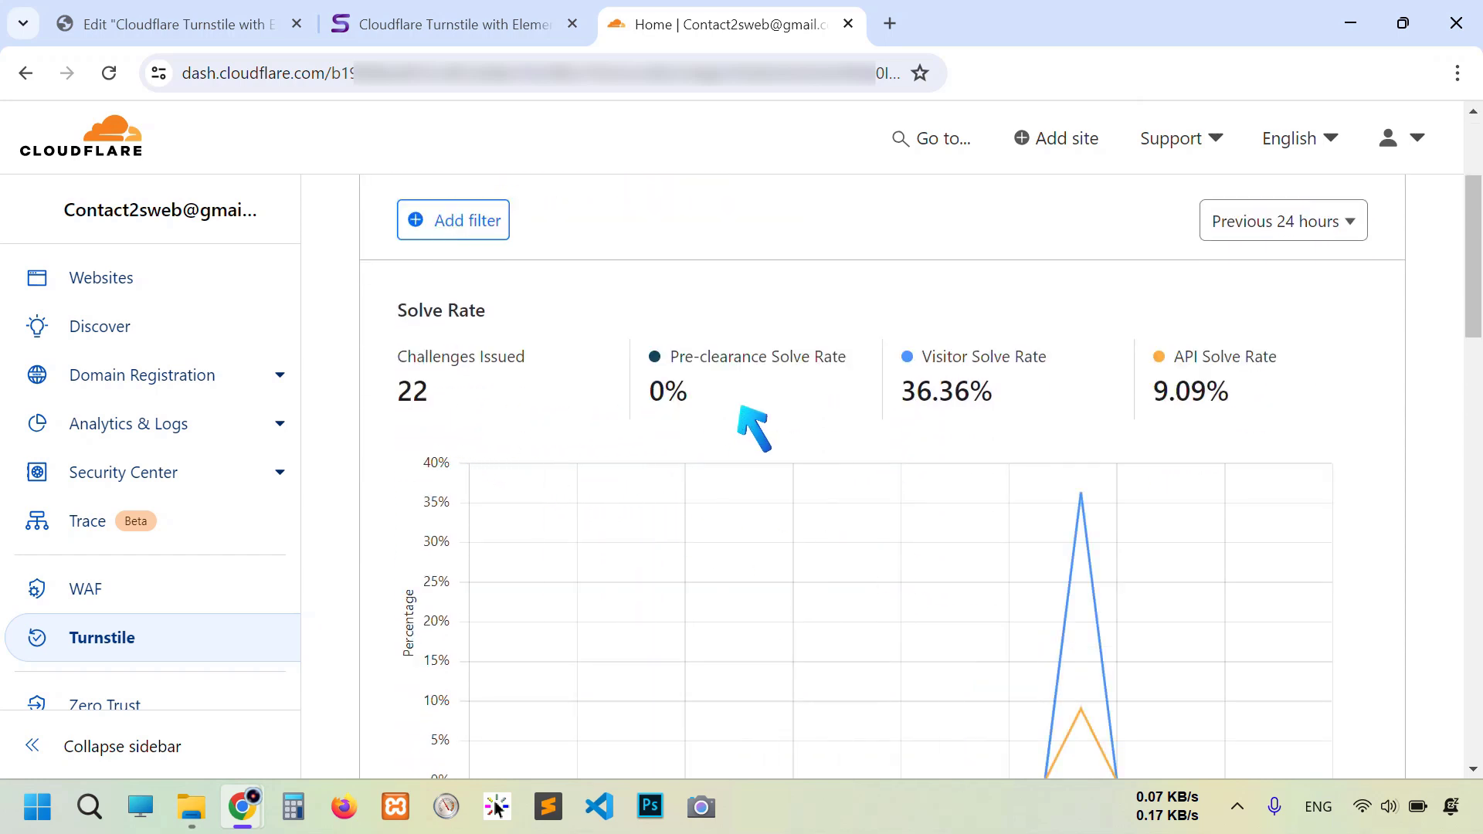
Step: Review the Solve Rate, Widget Traffic and Top Actions charts showing 22 challenges issued
{"action": "mouse_move", "coordinate": [1082, 497]}
{"action": "scroll", "coordinate": [1082, 497], "scroll_direction": "down", "scroll_amount": 1}
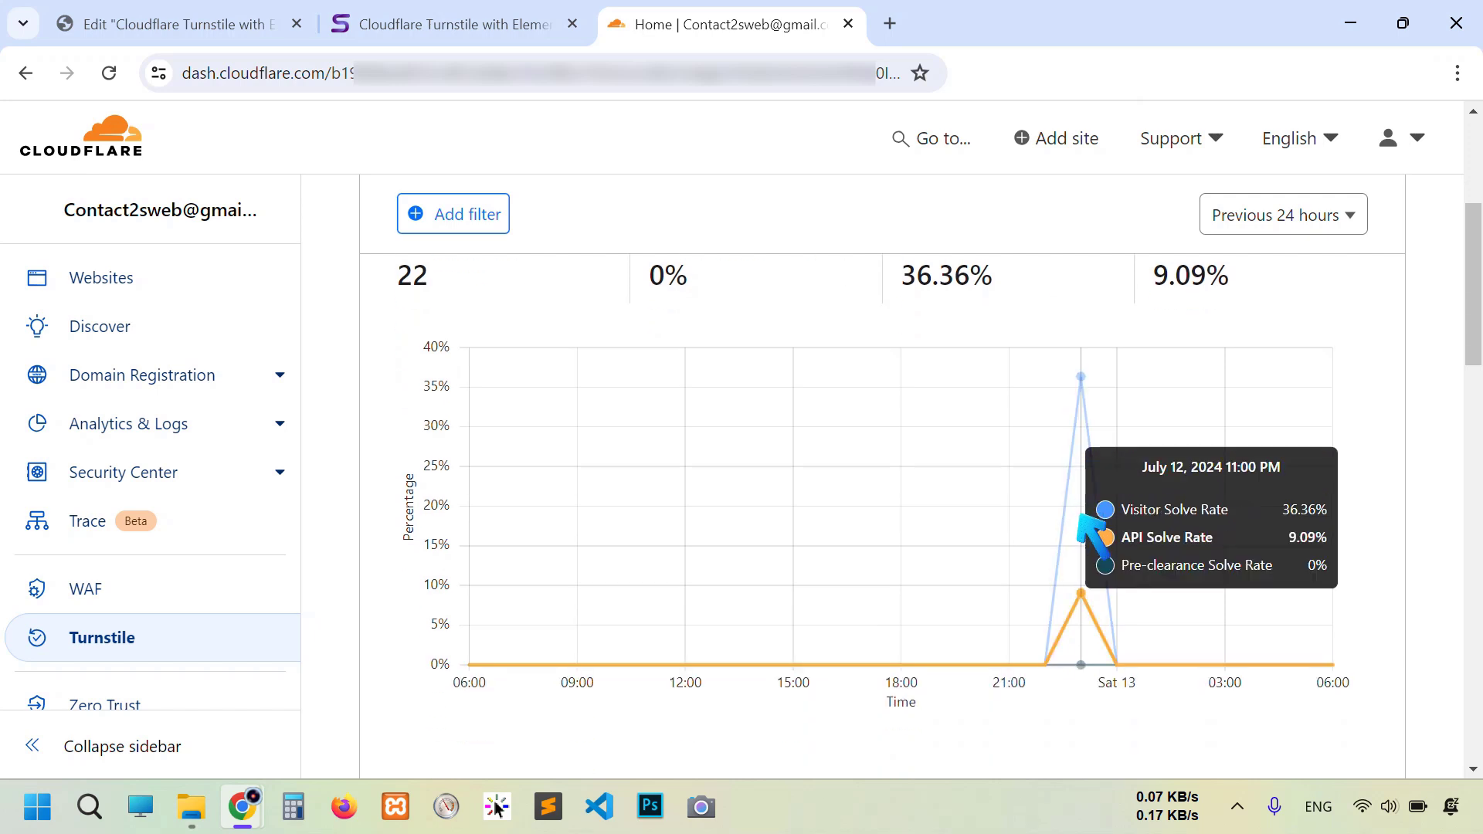
{"action": "scroll", "coordinate": [1083, 593], "scroll_direction": "down", "scroll_amount": 6}
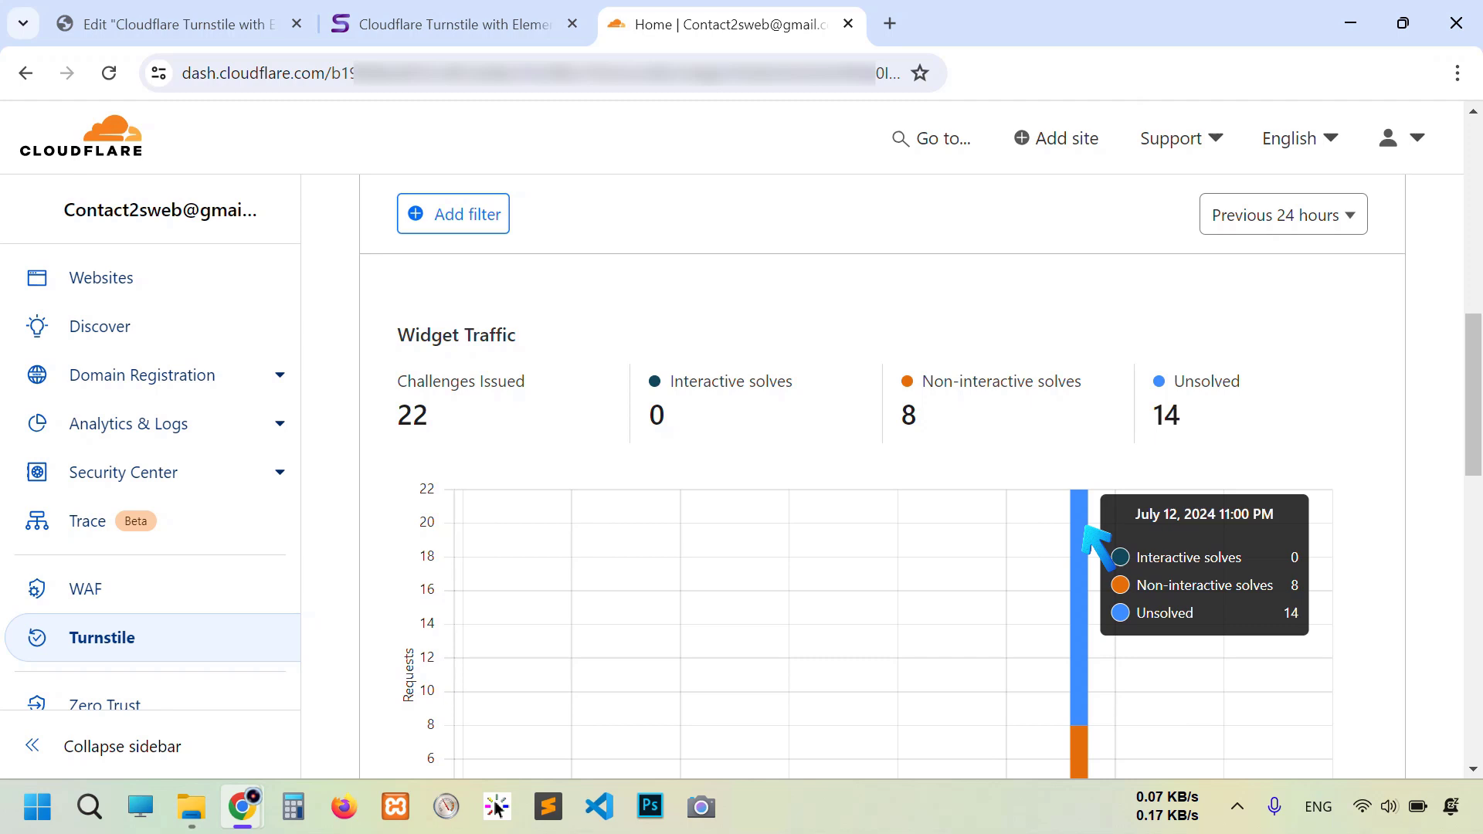
{"action": "mouse_move", "coordinate": [1061, 523]}
{"action": "scroll", "coordinate": [1079, 523], "scroll_direction": "down", "scroll_amount": 3}
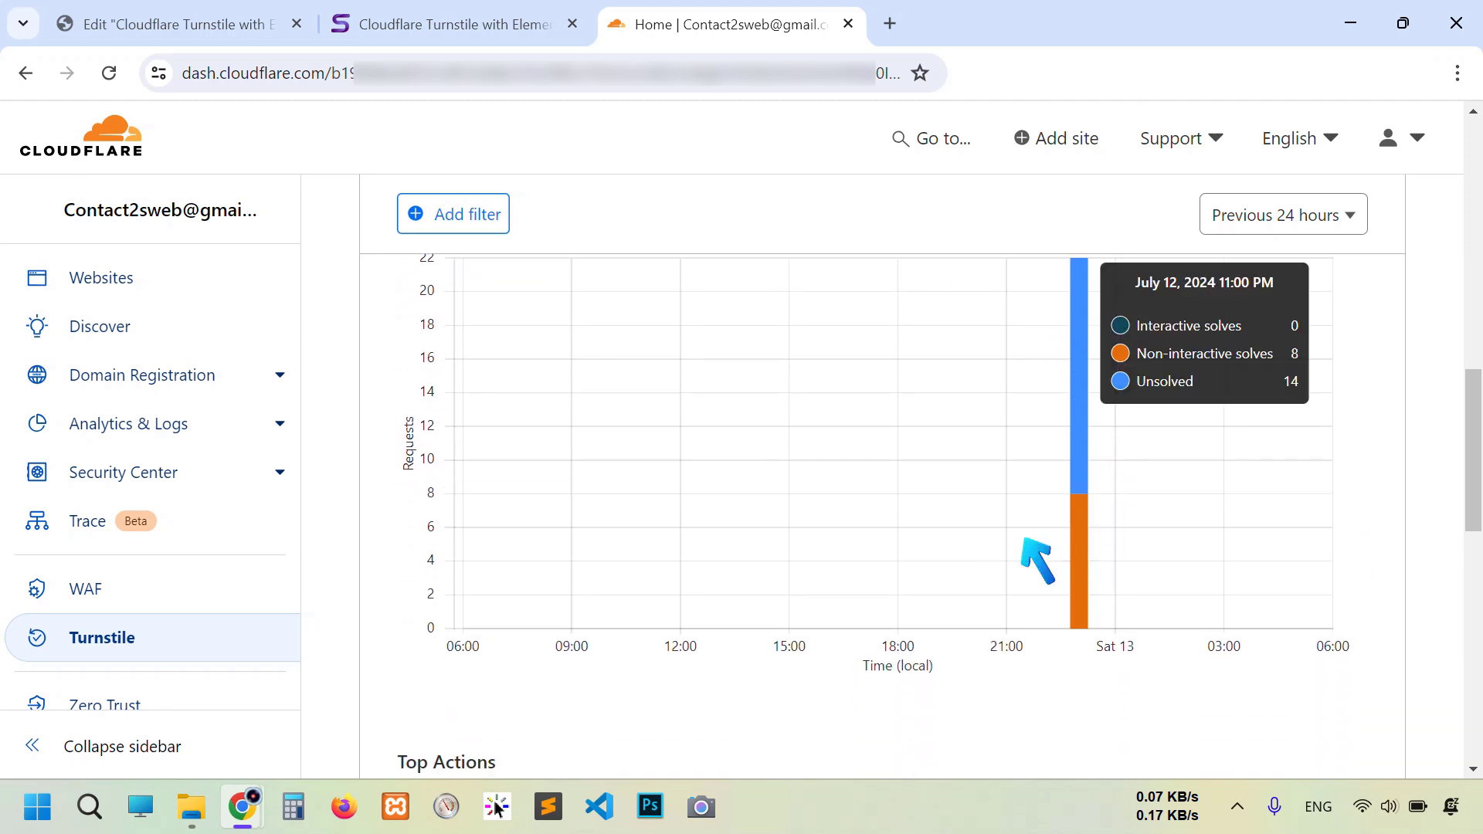
{"action": "scroll", "coordinate": [726, 532], "scroll_direction": "down", "scroll_amount": 3}
{"action": "scroll", "coordinate": [726, 550], "scroll_direction": "down", "scroll_amount": 5}
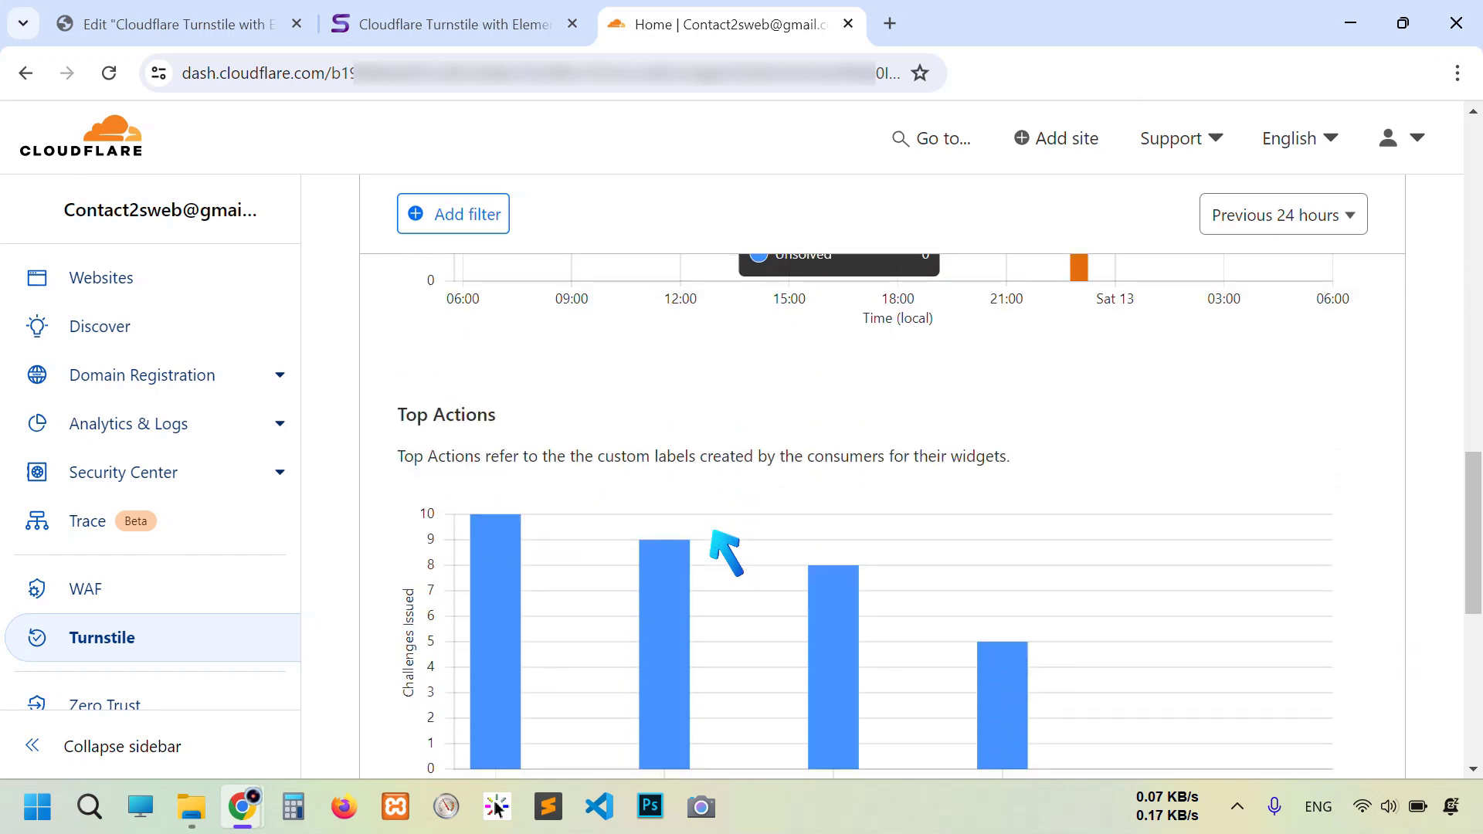
{"action": "scroll", "coordinate": [502, 502], "scroll_direction": "up", "scroll_amount": 2}
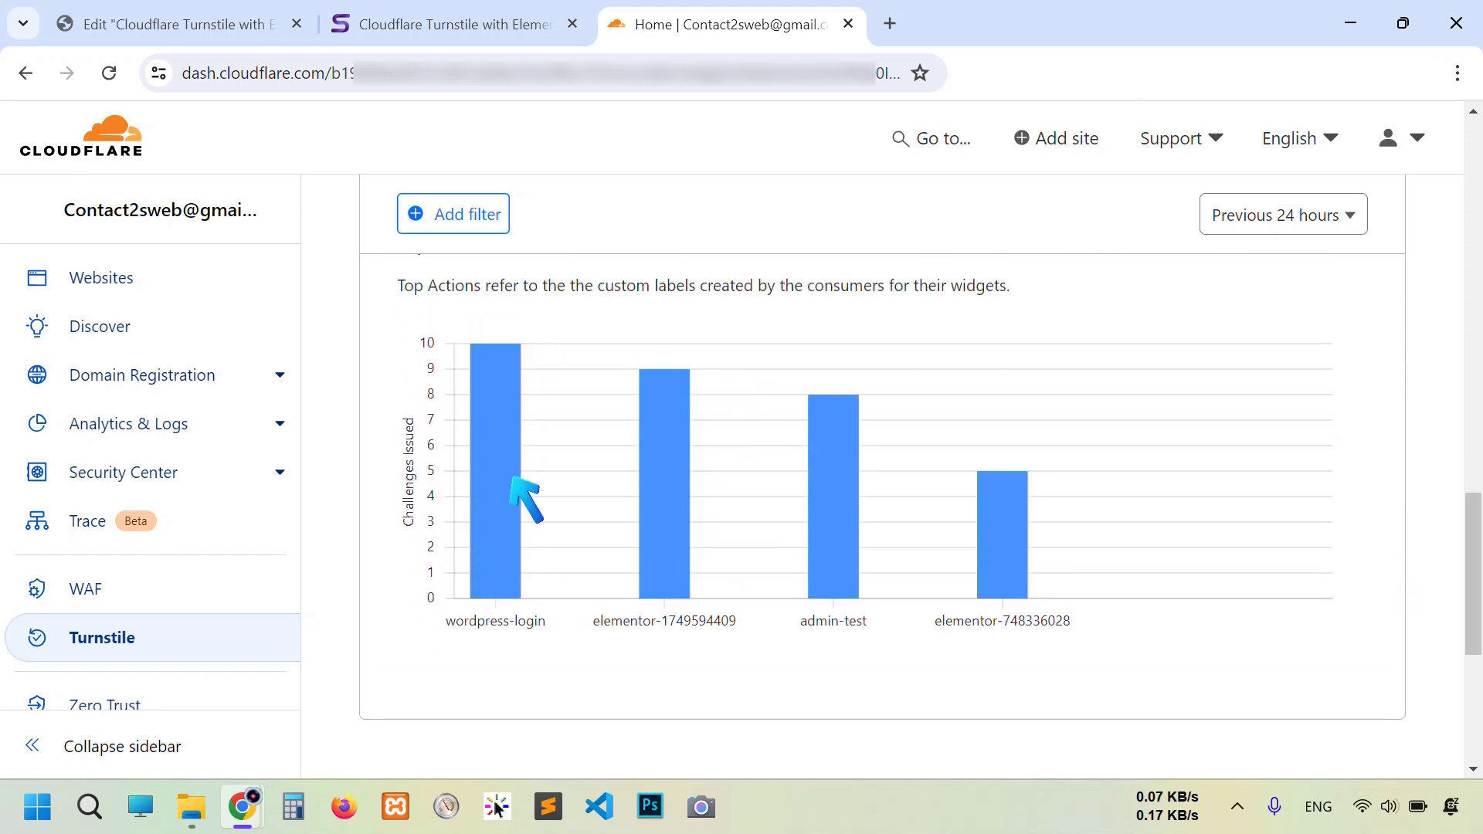
{"action": "scroll", "coordinate": [1266, 585], "scroll_direction": "down", "scroll_amount": 2}
{"action": "scroll", "coordinate": [1263, 583], "scroll_direction": "down", "scroll_amount": 3}
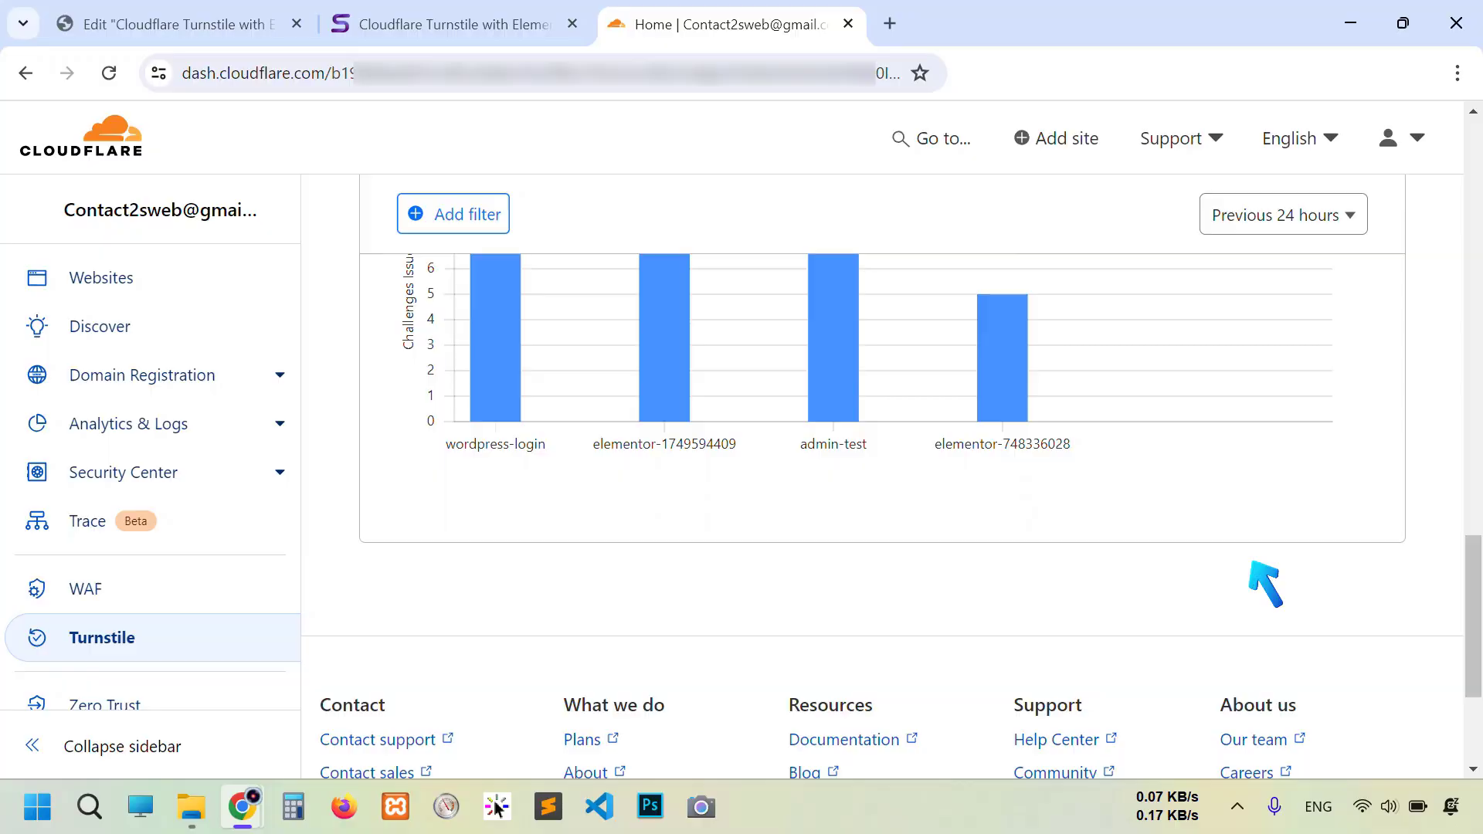